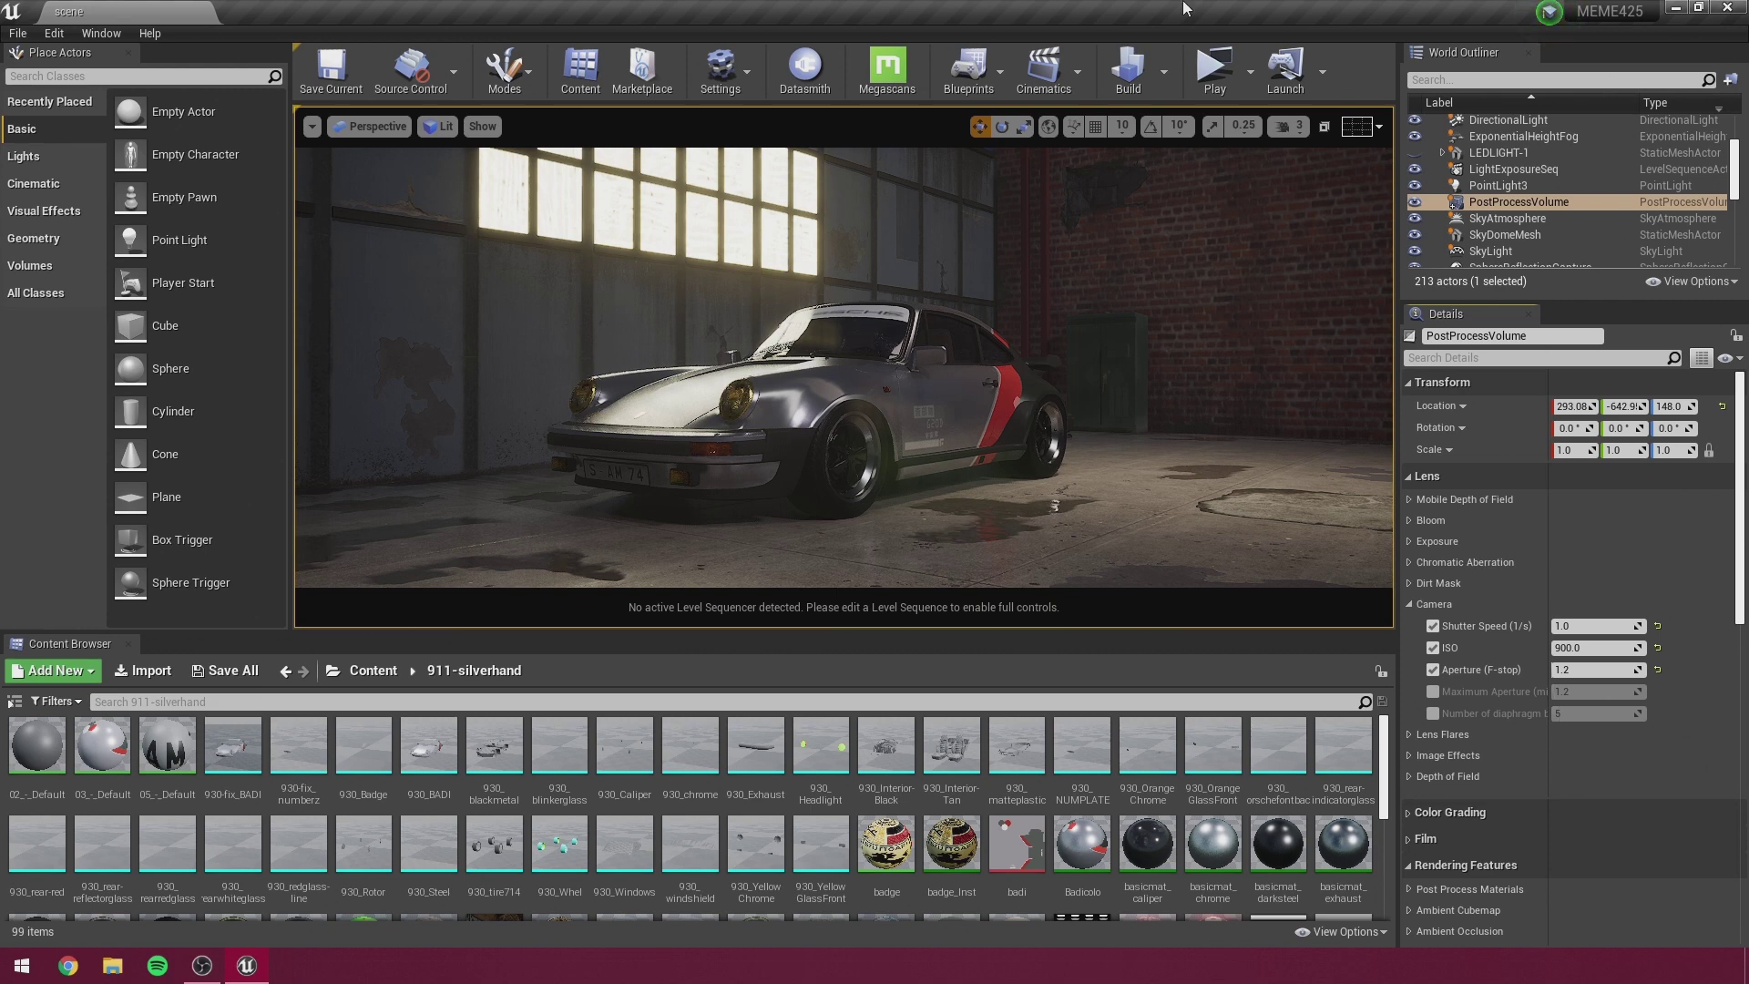
Try a camera shutter speed of 0.1 on the PostProcessVolume and undo it.
{"action": "left_click", "coordinate": [1527, 202]}
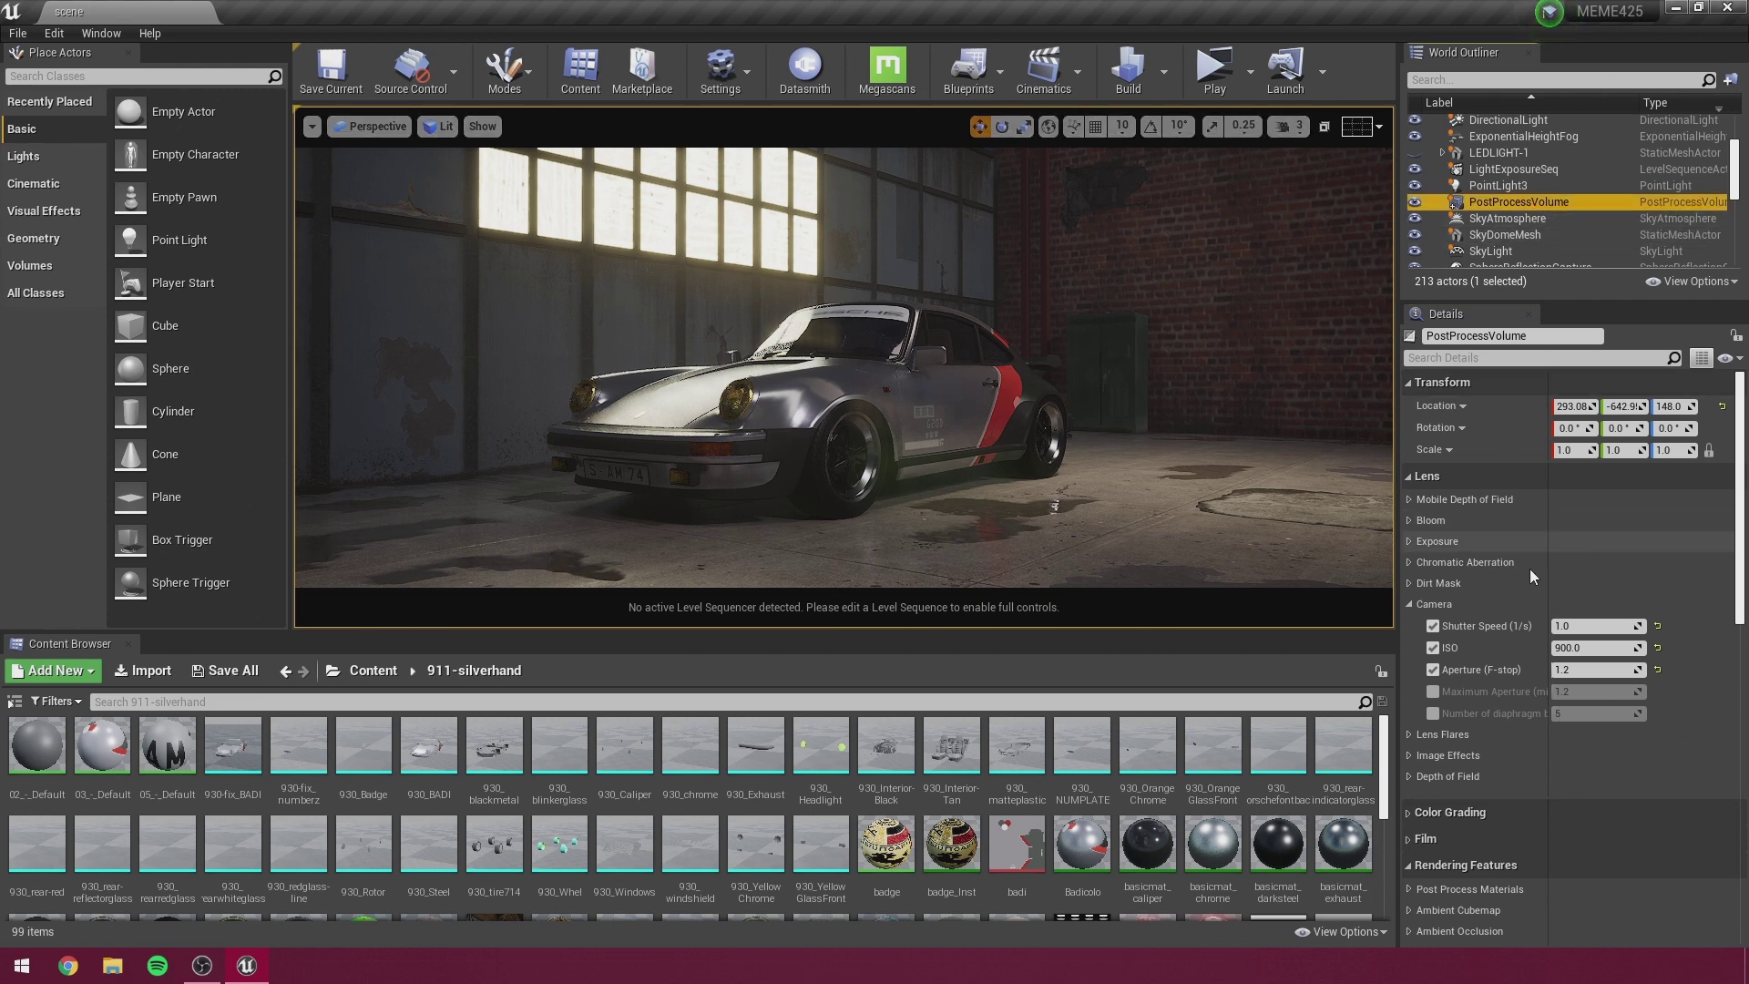
{"action": "left_click", "coordinate": [1592, 626]}
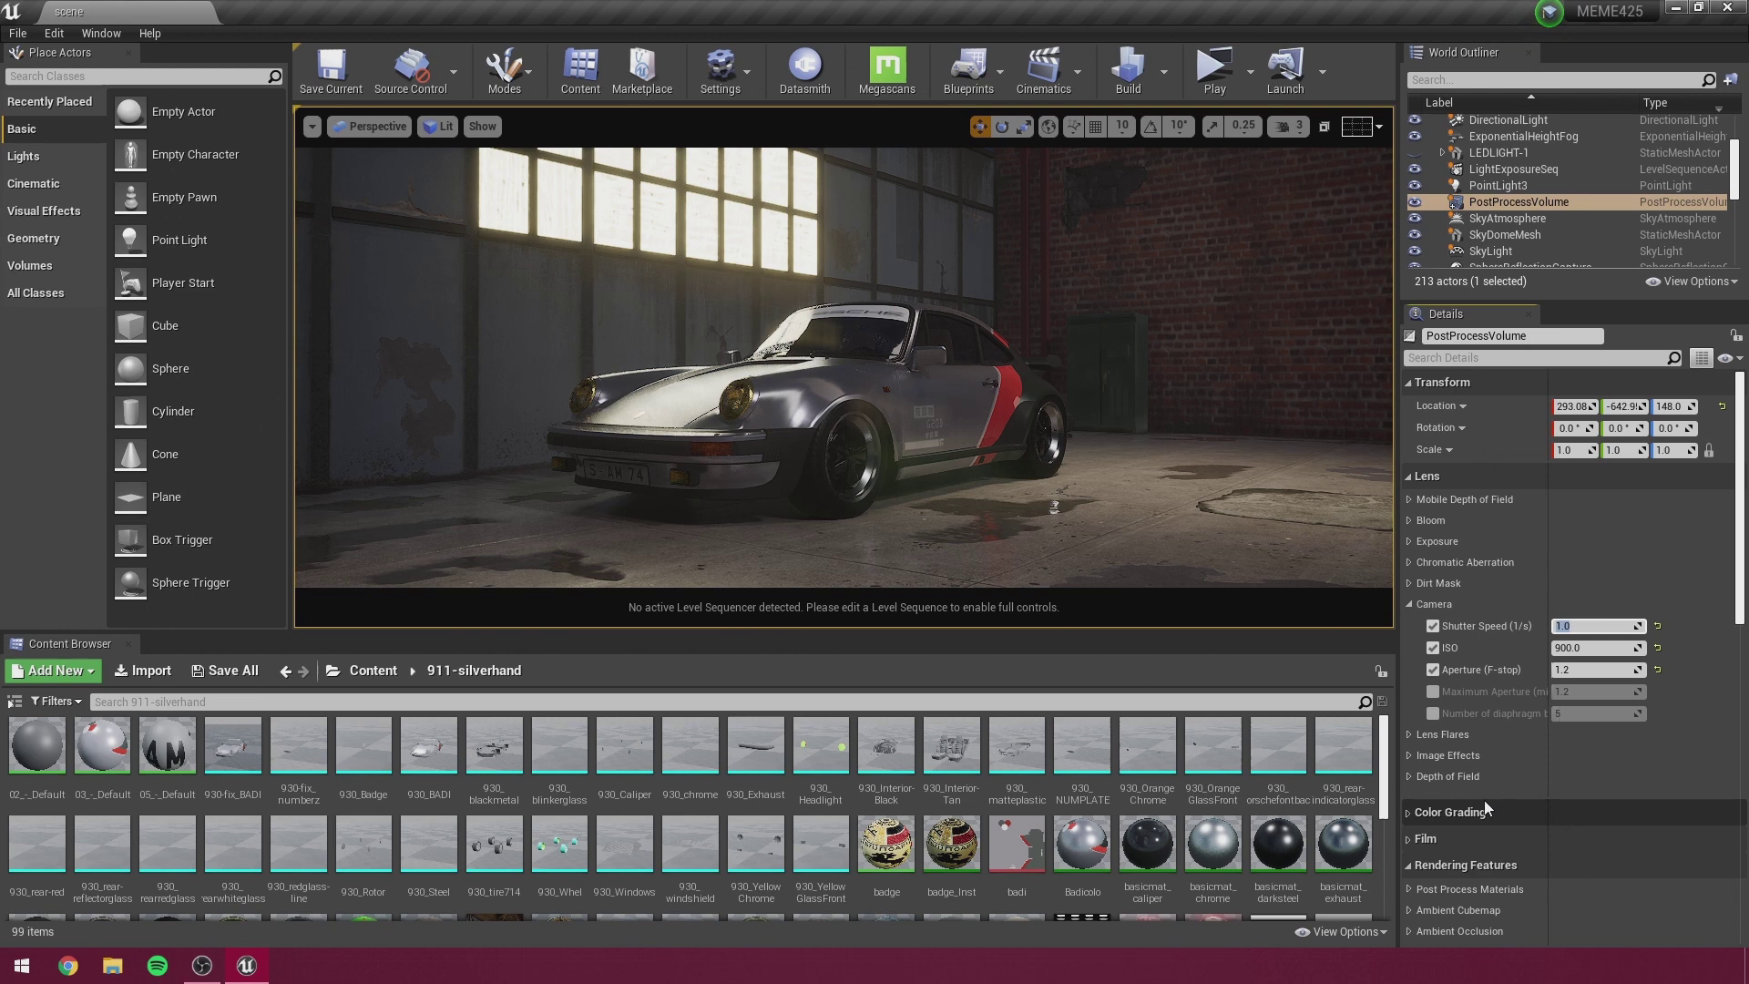
{"action": "type", "text": "0.1"}
{"action": "key", "text": "ctrl+z"}
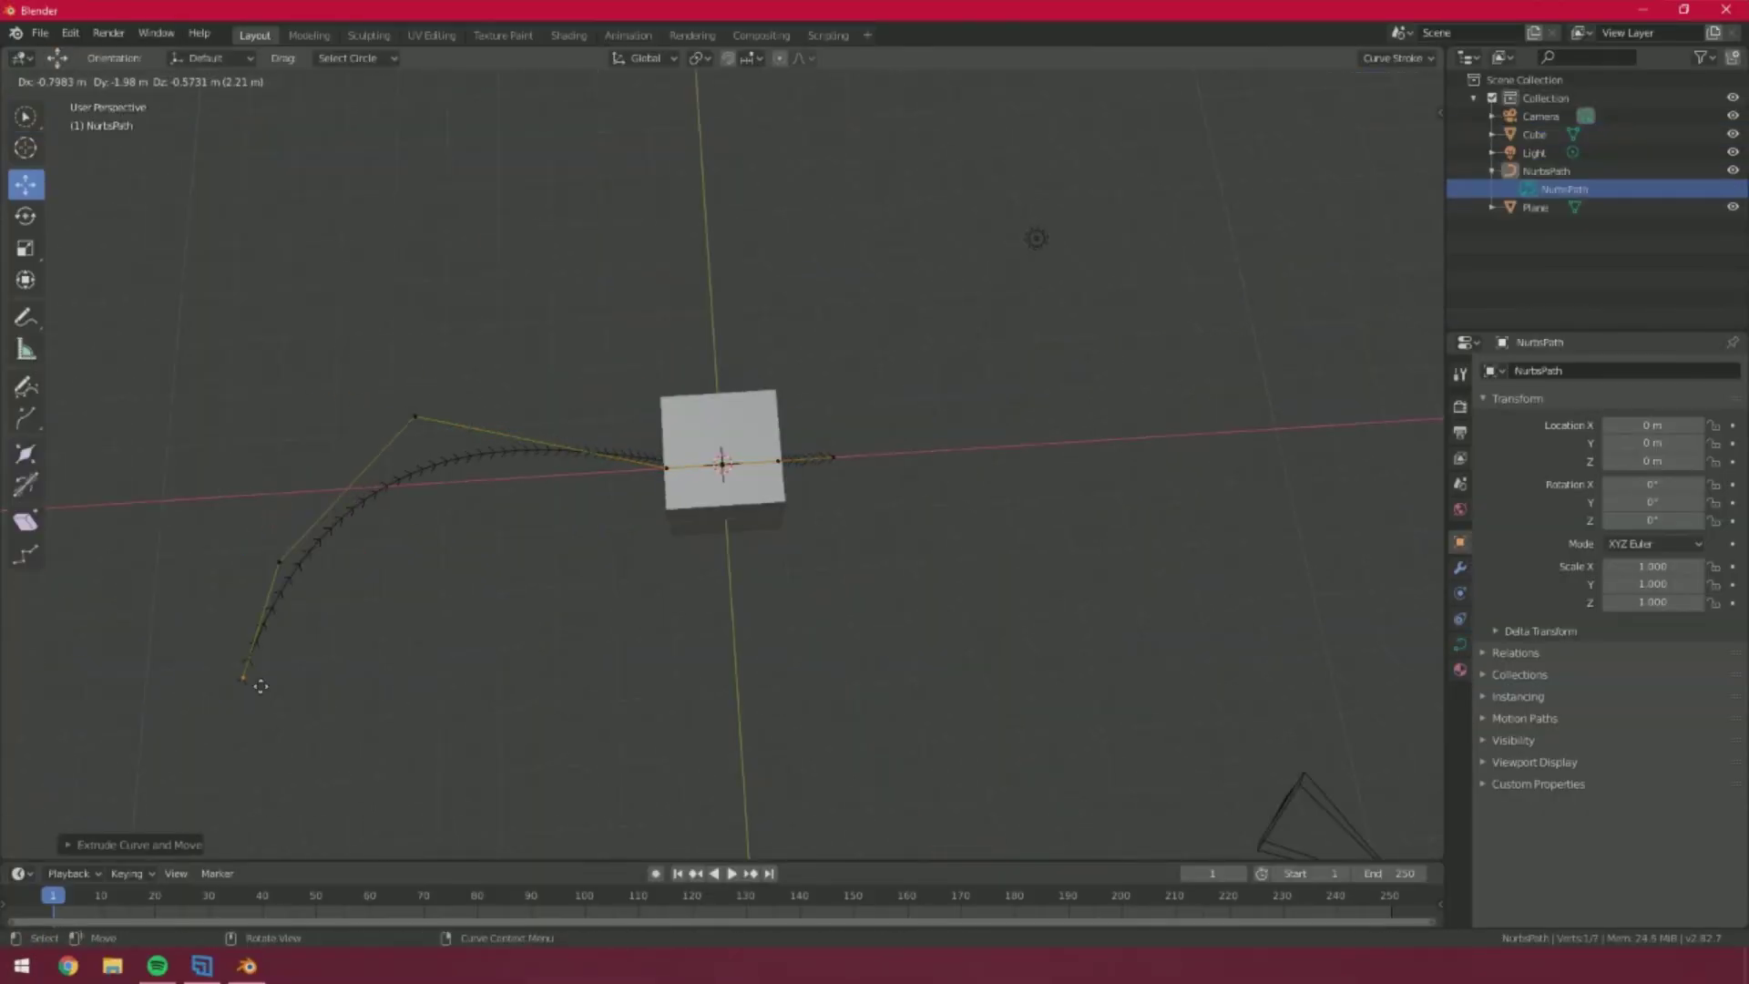
Switch to Blender and extrude further control points from the end of the NURBS path to extend the curve.
{"action": "left_click", "coordinate": [342, 658]}
{"action": "key", "text": "e"}
{"action": "left_click", "coordinate": [184, 716]}
{"action": "left_click", "coordinate": [299, 314]}
{"action": "middle_click_drag", "start_coordinate": [510, 364], "coordinate": [628, 428]}
{"action": "scroll", "coordinate": [870, 481], "scroll_direction": "down", "scroll_amount": 4}
{"action": "left_click", "coordinate": [870, 481]}
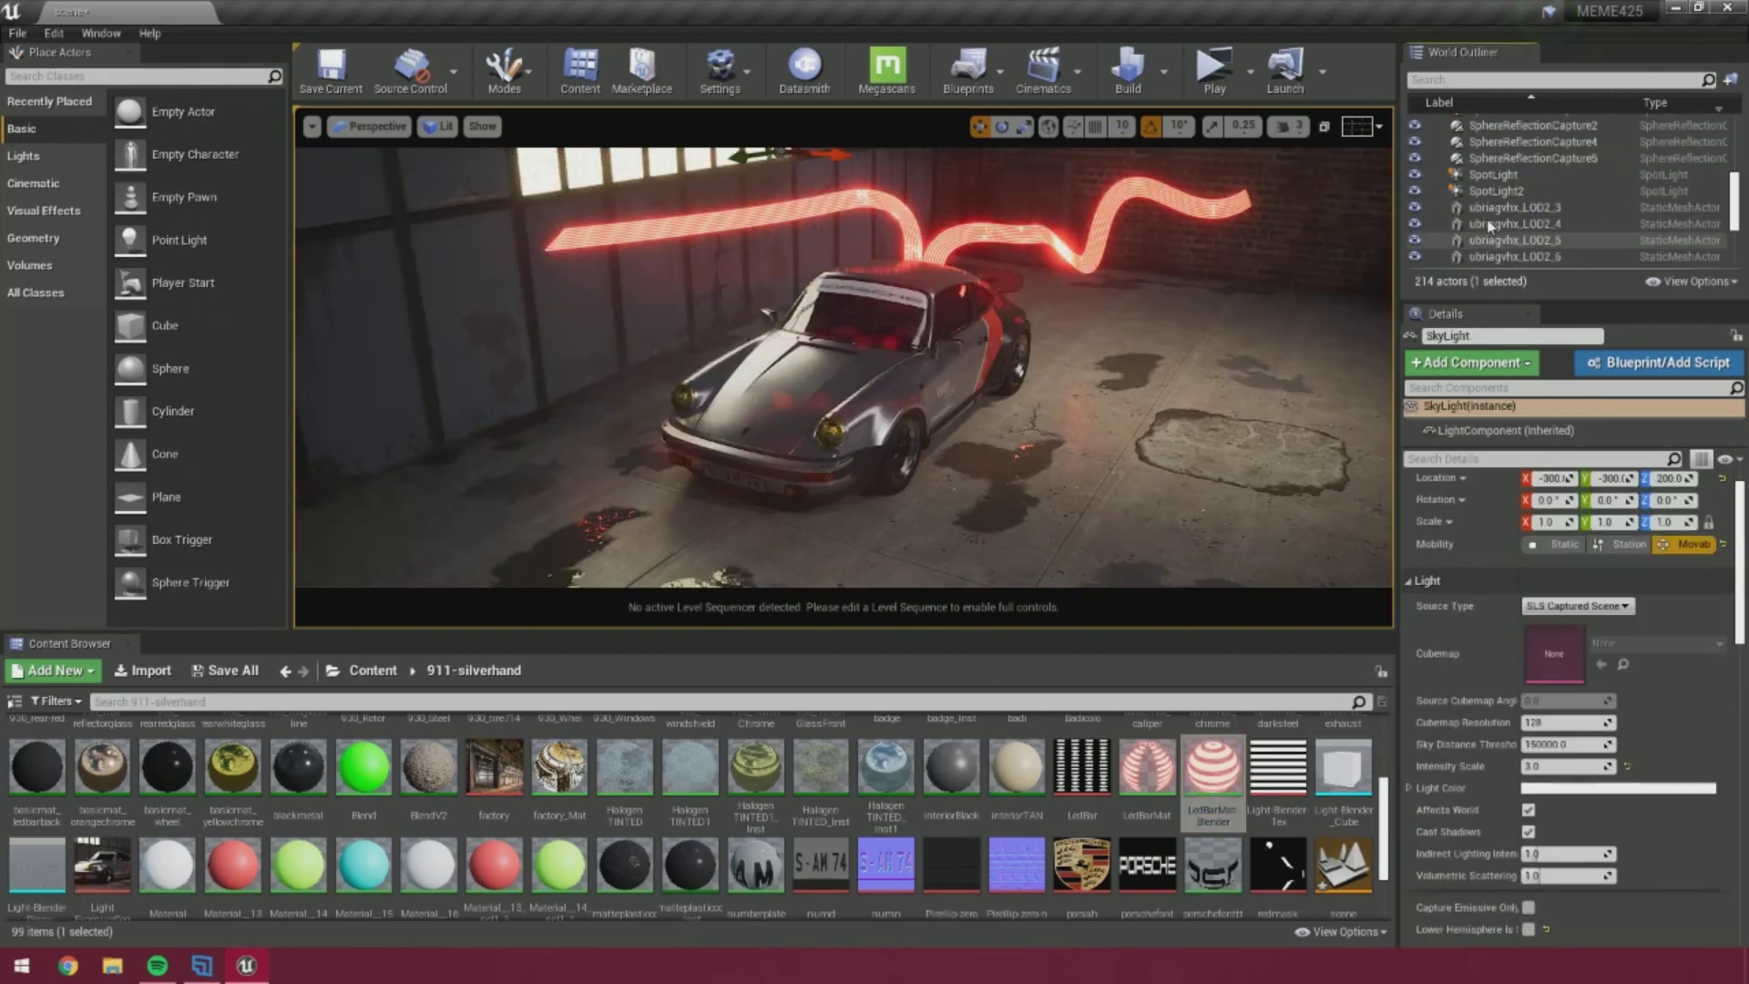
Switch to Unreal Editor and hide SpotLight and SpotLight2.
{"action": "left_click", "coordinate": [1415, 174]}
{"action": "left_click", "coordinate": [1414, 190]}
{"action": "right_click_drag", "start_coordinate": [842, 364], "coordinate": [875, 437]}
Place a new Rect Light in the scene beside the glowing light trail near the car.
{"action": "left_click", "coordinate": [24, 155]}
{"action": "key", "text": "g"}
{"action": "left_click_drag", "start_coordinate": [196, 242], "coordinate": [775, 345]}
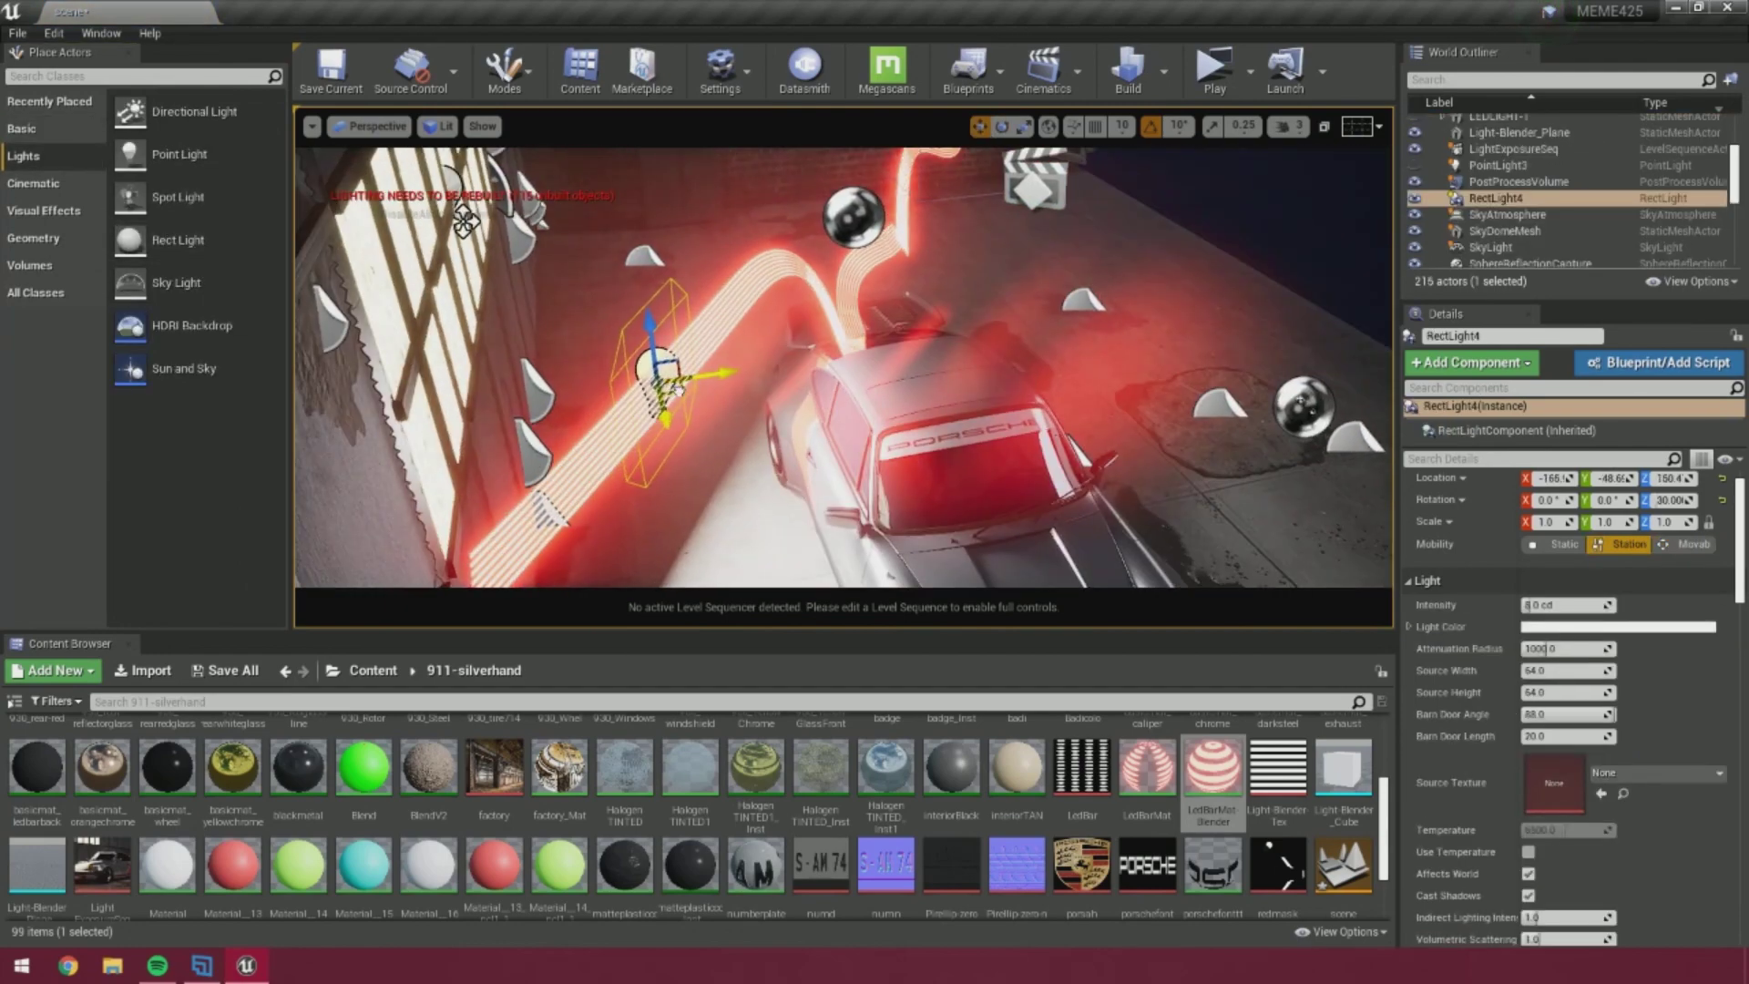
Move the new rect light closer to the light trail and raise it.
{"action": "left_click_drag", "start_coordinate": [677, 390], "coordinate": [740, 381]}
{"action": "left_click_drag", "start_coordinate": [718, 321], "coordinate": [717, 289]}
{"action": "mouse_move", "coordinate": [718, 300]}
{"action": "right_mouse_down"}
{"action": "mouse_move", "coordinate": [765, 264]}
{"action": "mouse_move", "coordinate": [692, 319]}
{"action": "right_mouse_up"}
Widen the rect light's source width to about 581, then reposition it and rotate it to 40° along the trail.
{"action": "left_click_drag", "start_coordinate": [1559, 670], "coordinate": [1648, 670]}
{"action": "key", "text": "ctrl+z"}
{"action": "left_click_drag", "start_coordinate": [834, 336], "coordinate": [919, 295]}
{"action": "right_click_drag", "start_coordinate": [880, 341], "coordinate": [880, 401]}
{"action": "key", "text": "e"}
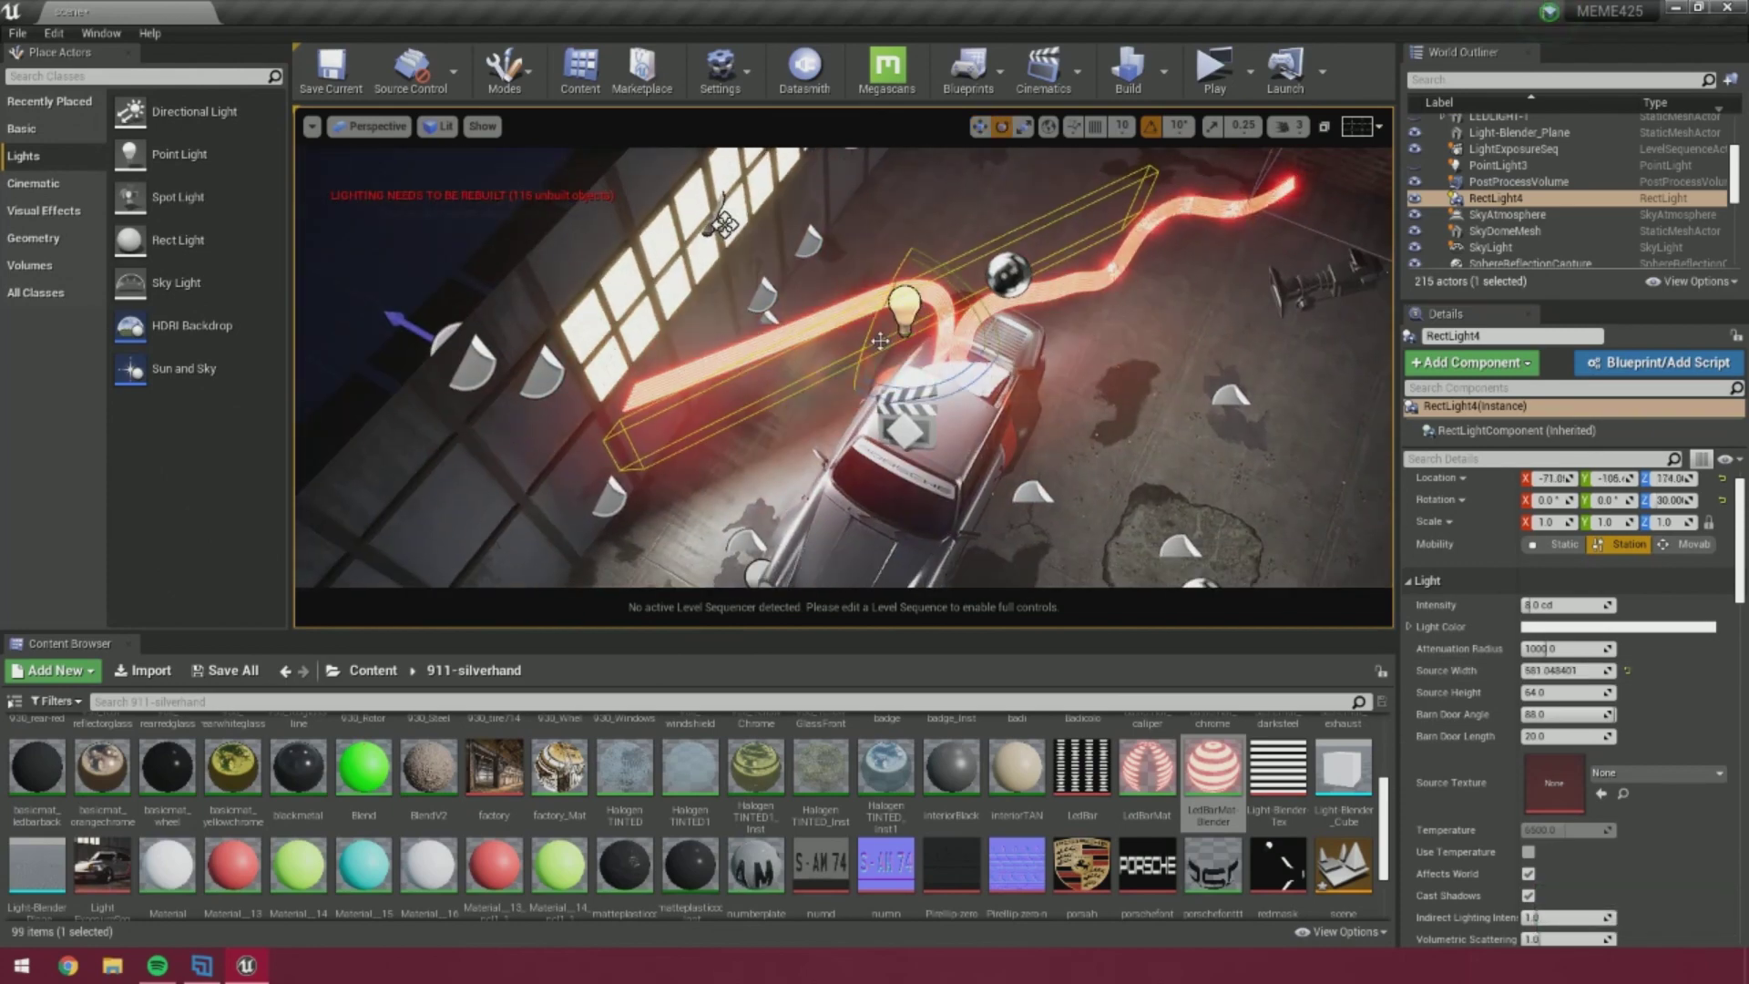
Set the rect light's color to pure red, hex FF0000FF.
{"action": "left_click", "coordinate": [1549, 627]}
{"action": "left_click_drag", "start_coordinate": [1436, 629], "coordinate": [1437, 512]}
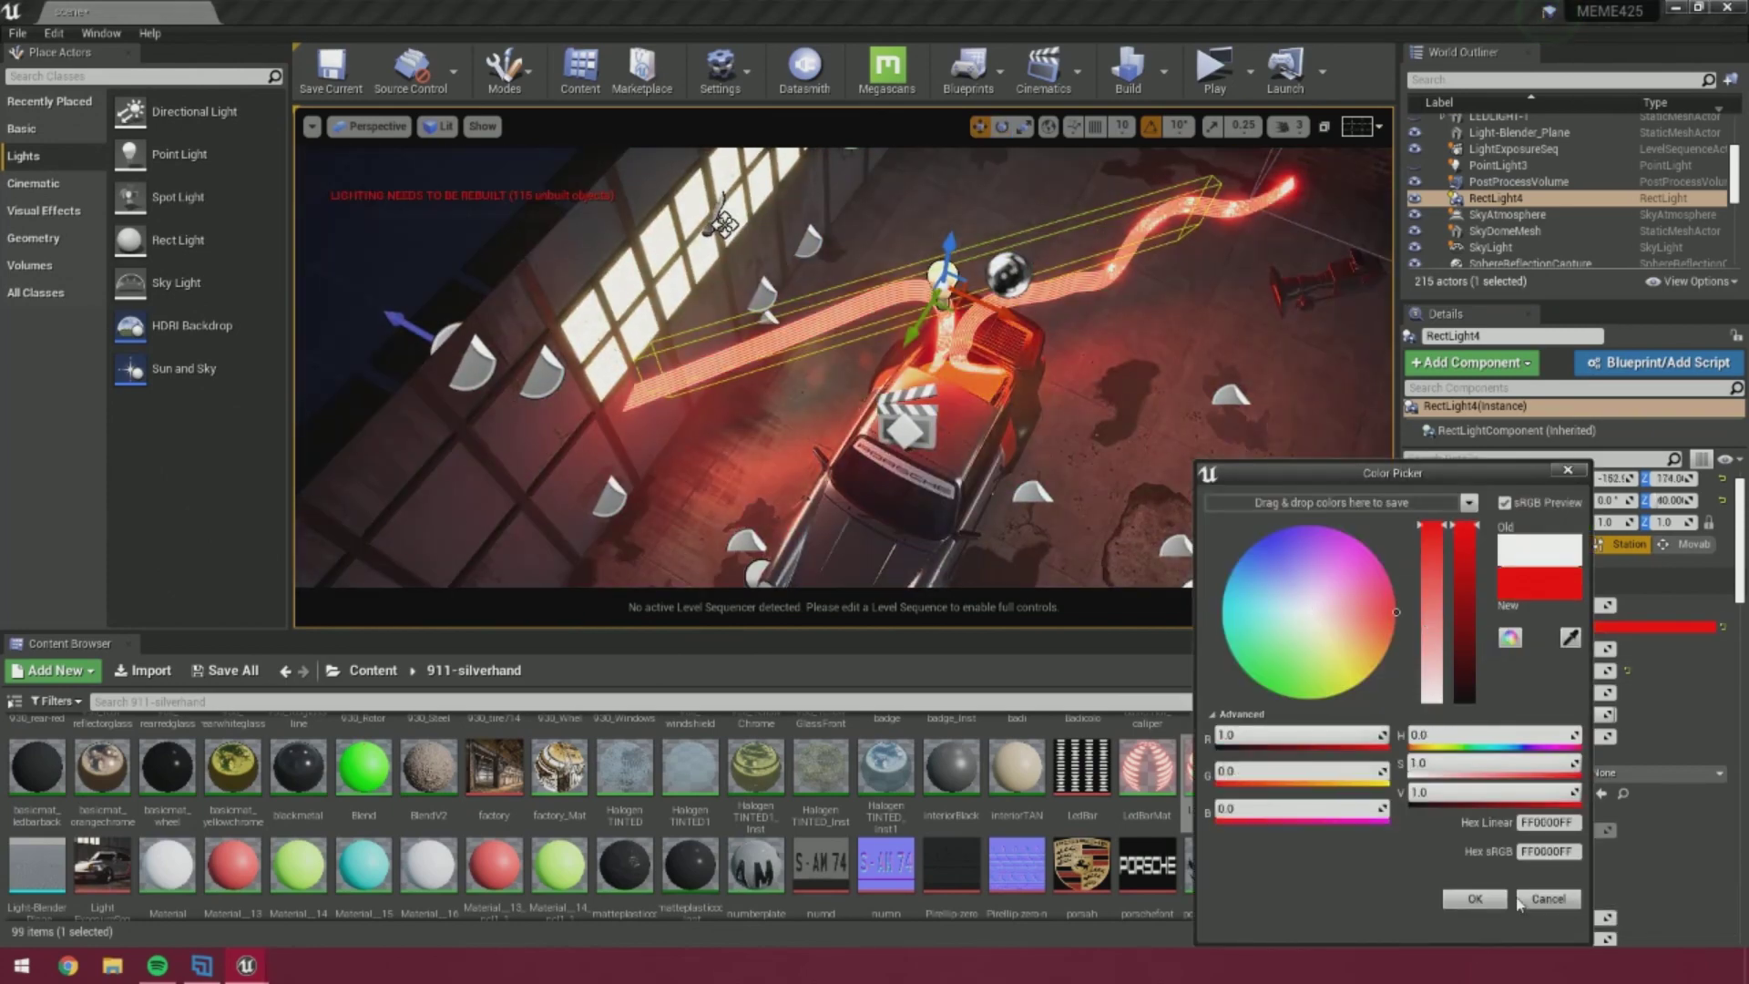
{"action": "left_click", "coordinate": [1475, 898]}
Make the rect light movable, adjust its intensity, and view the red lighting on the car from the front and side.
{"action": "scroll", "coordinate": [1554, 729], "scroll_direction": "down", "scroll_amount": 5}
{"action": "left_click_drag", "start_coordinate": [1554, 763], "coordinate": [1521, 763]}
{"action": "right_click_drag", "start_coordinate": [844, 367], "coordinate": [811, 301]}
{"action": "key", "text": "g"}
{"action": "scroll", "coordinate": [1554, 637], "scroll_direction": "up", "scroll_amount": 5}
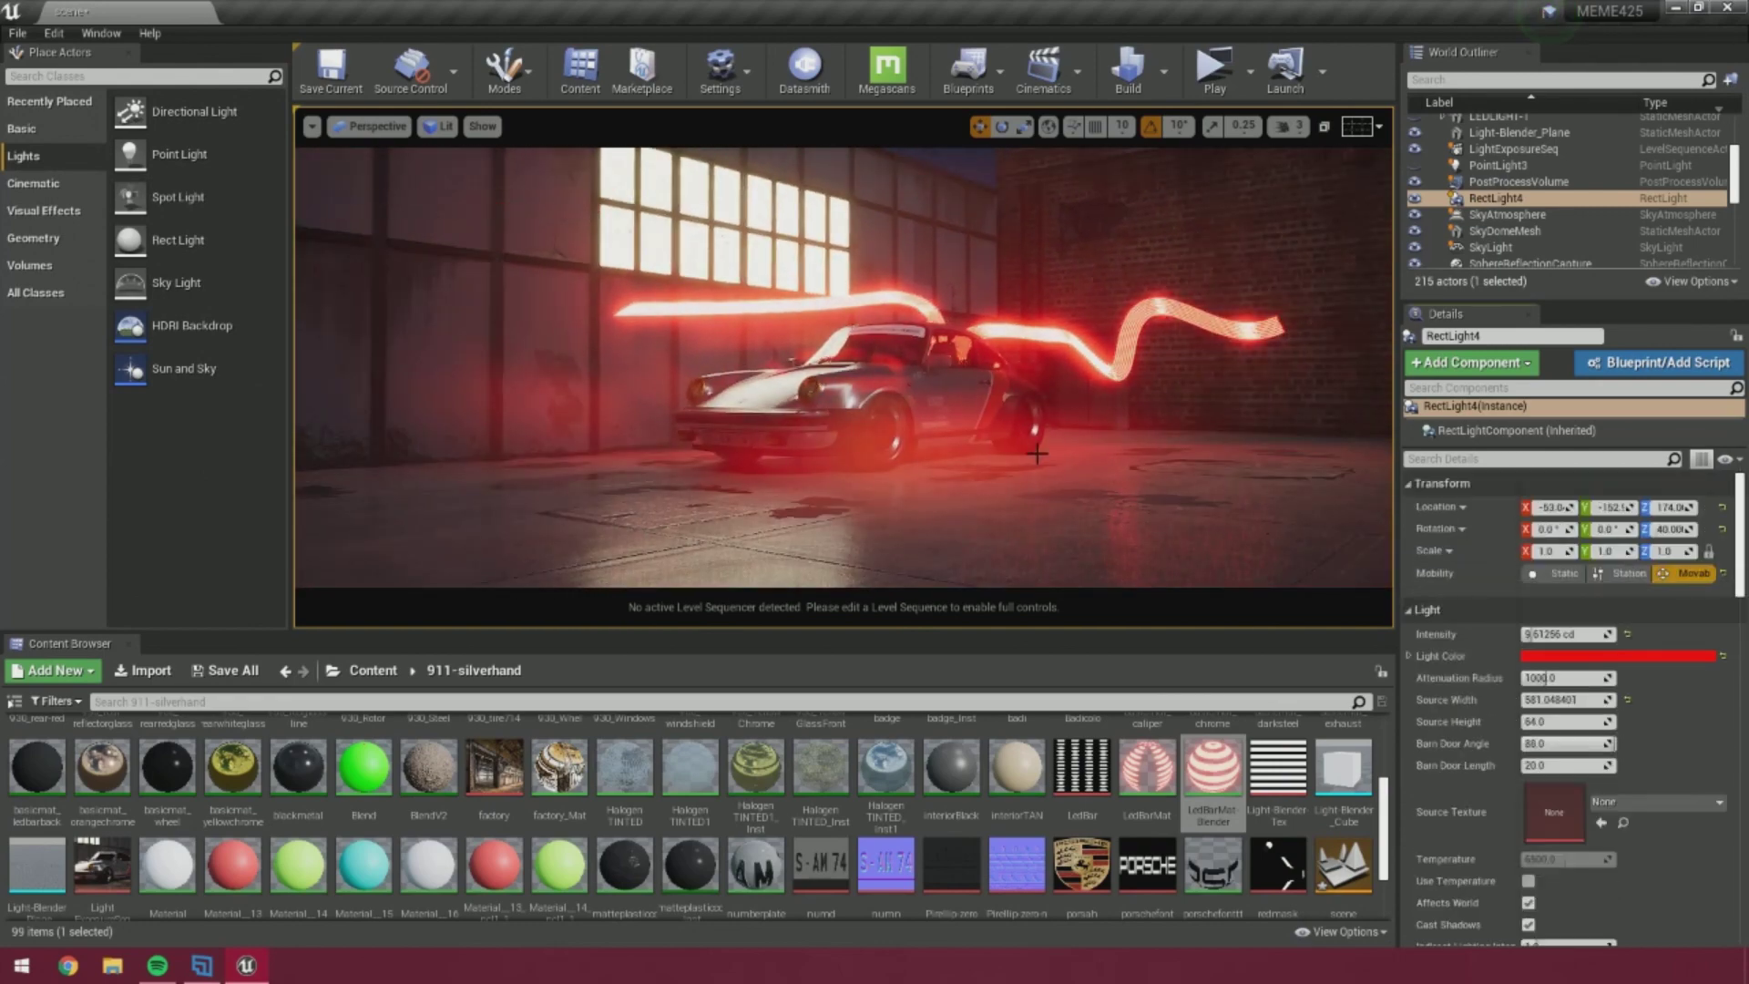
{"action": "right_click_drag", "start_coordinate": [1044, 444], "coordinate": [1174, 446]}
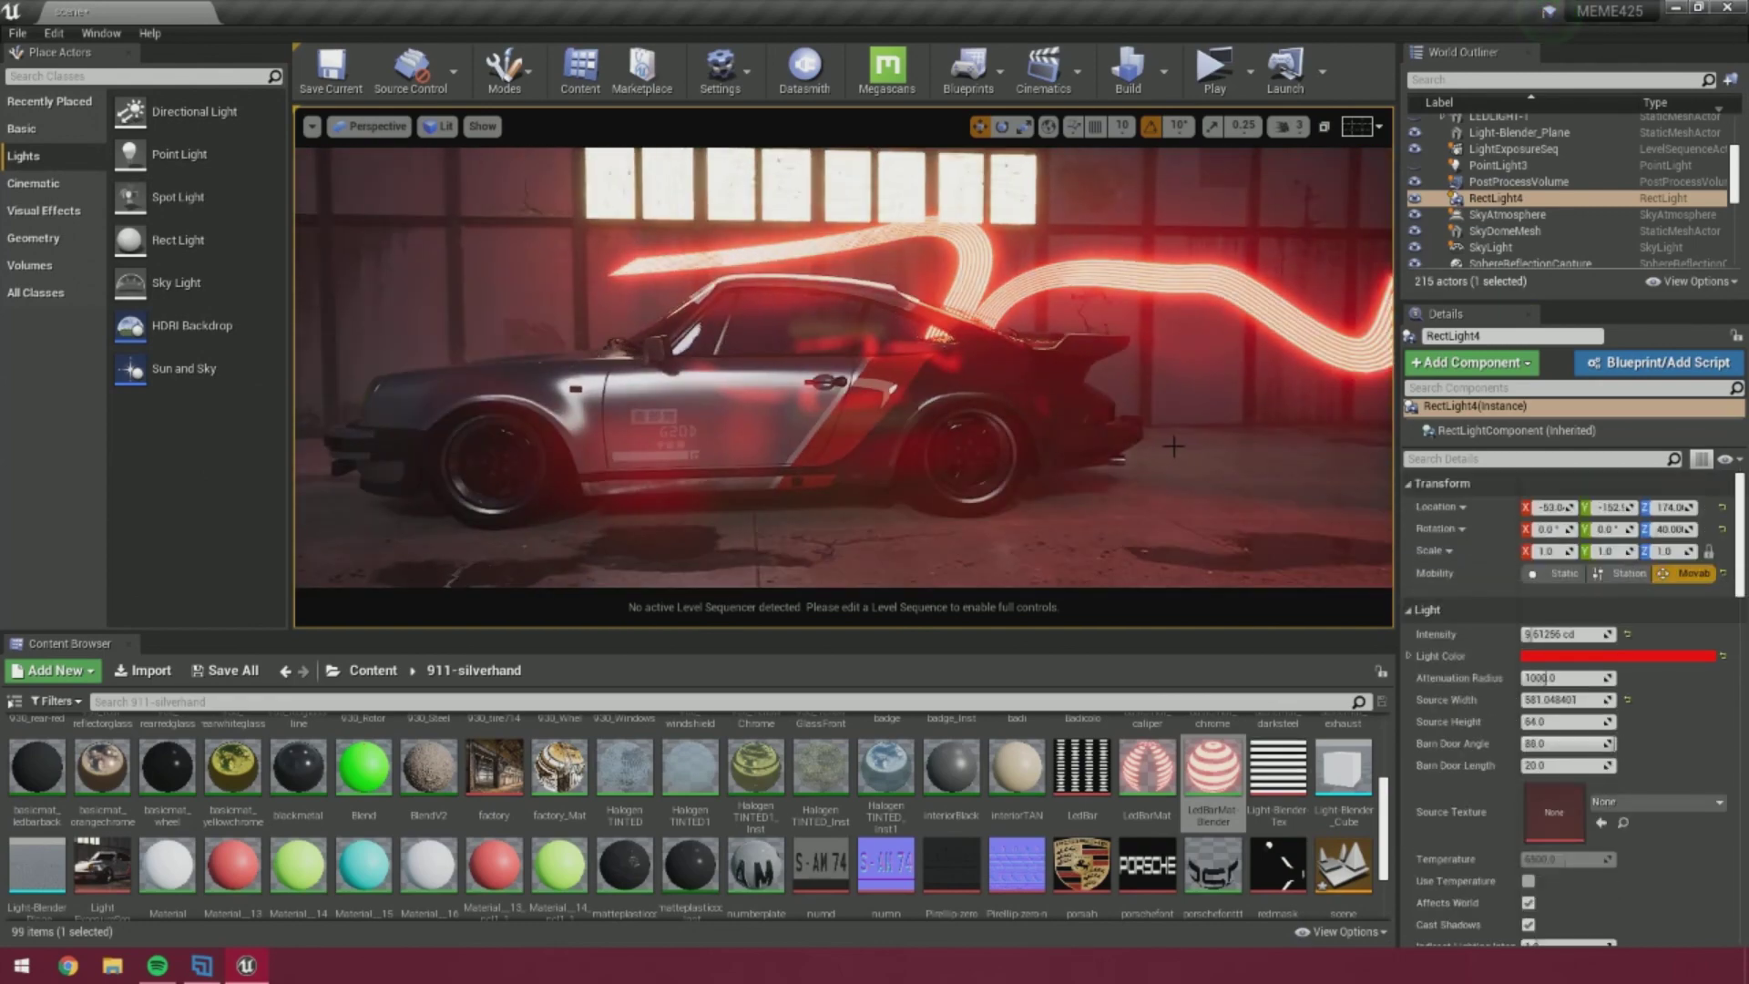
{"action": "right_click_drag", "start_coordinate": [1169, 385], "coordinate": [1169, 460]}
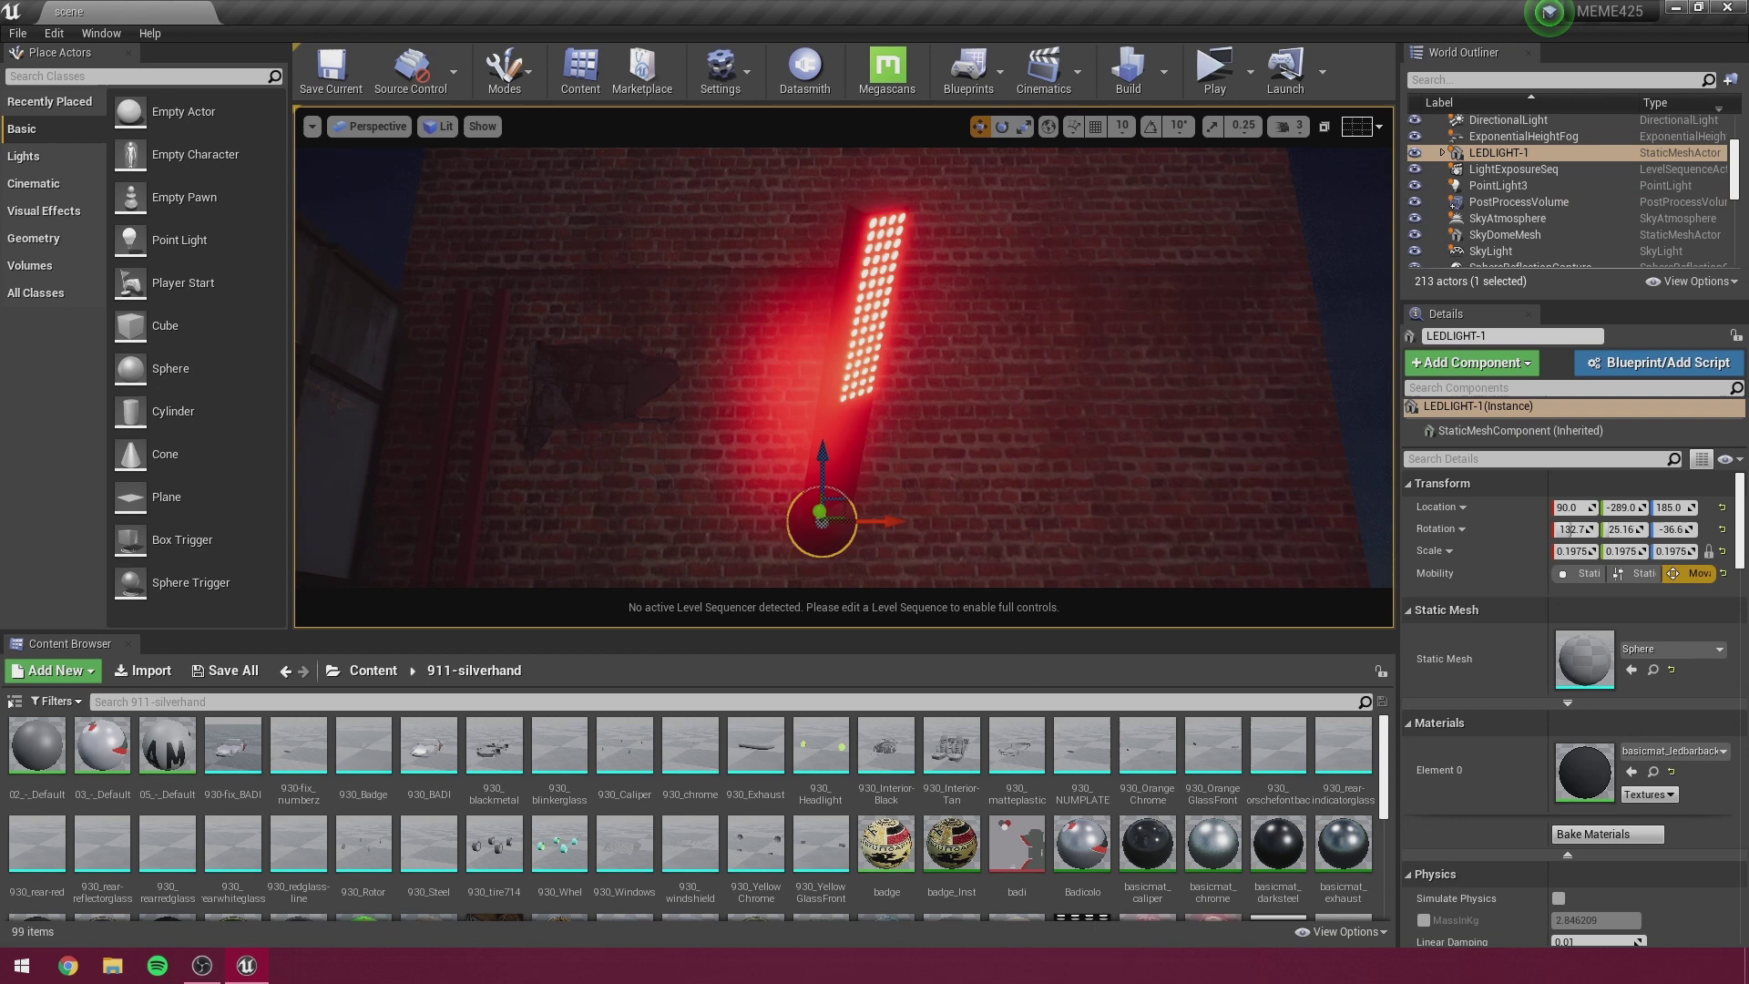
Examine the LEDLIGHT-1 rig up close, expand its child objects and inspect the Ledholder mesh.
{"action": "key", "text": "g"}
{"action": "right_click_drag", "start_coordinate": [940, 405], "coordinate": [908, 402]}
{"action": "right_click_drag", "start_coordinate": [1152, 386], "coordinate": [1152, 386]}
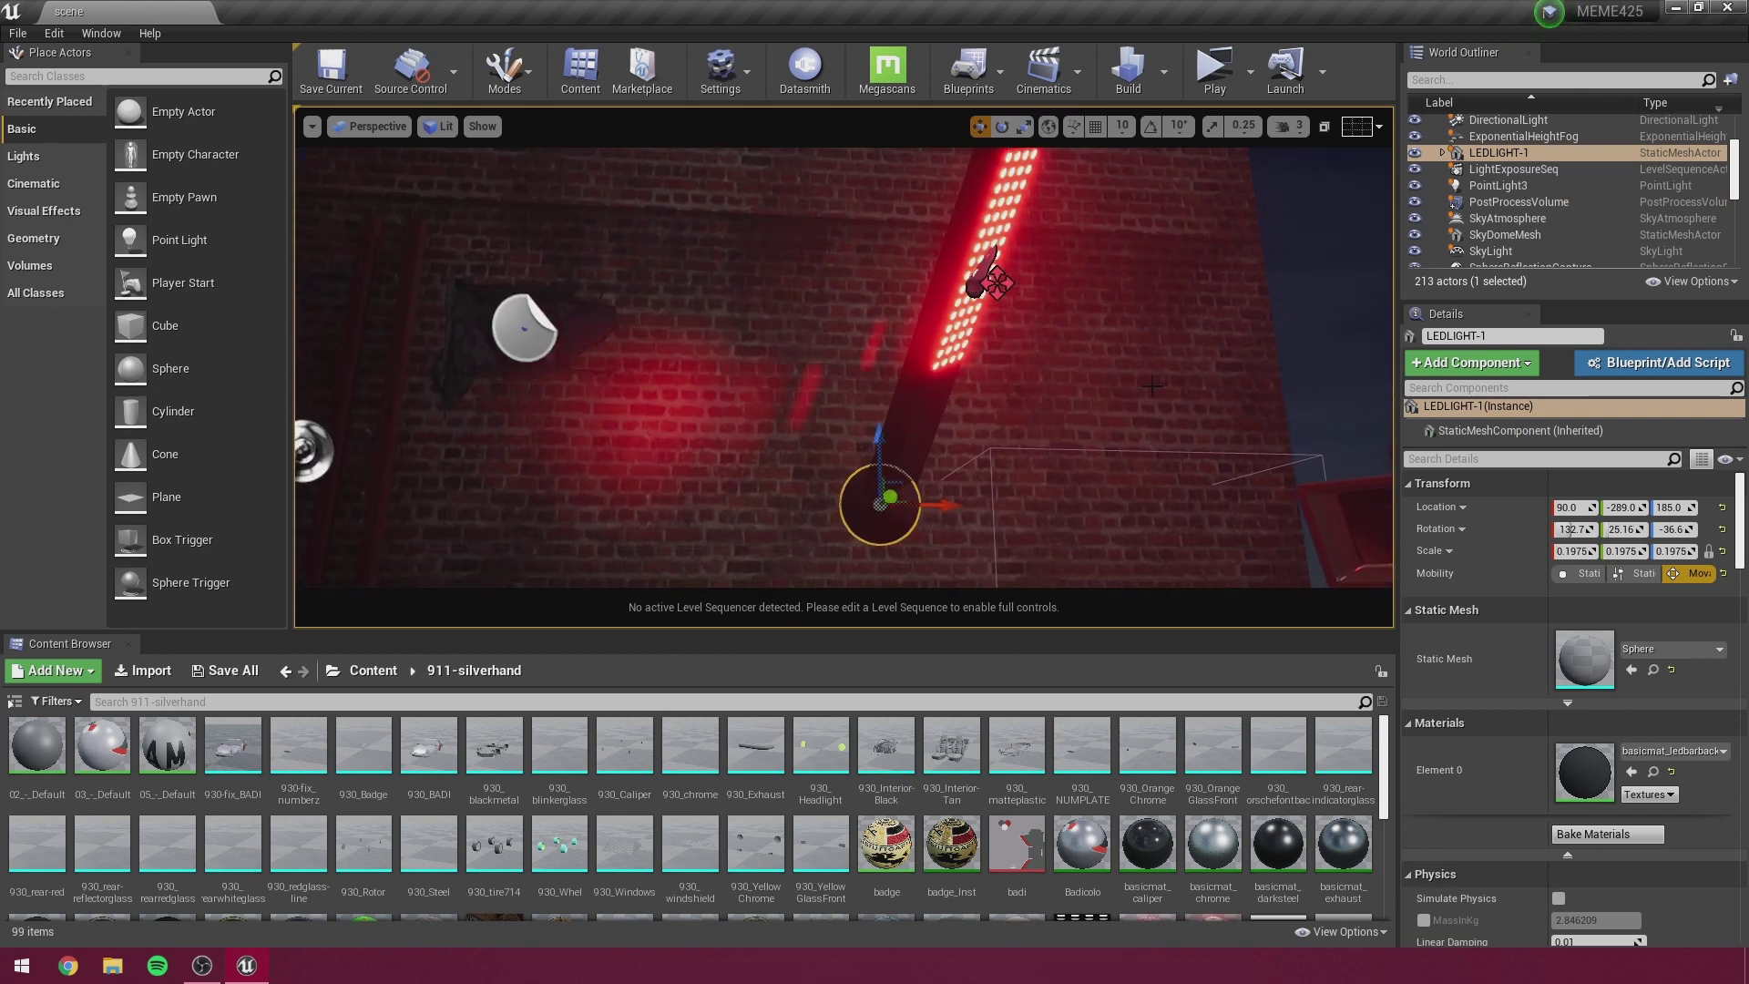
{"action": "left_click", "coordinate": [1441, 153]}
{"action": "left_click", "coordinate": [1506, 171]}
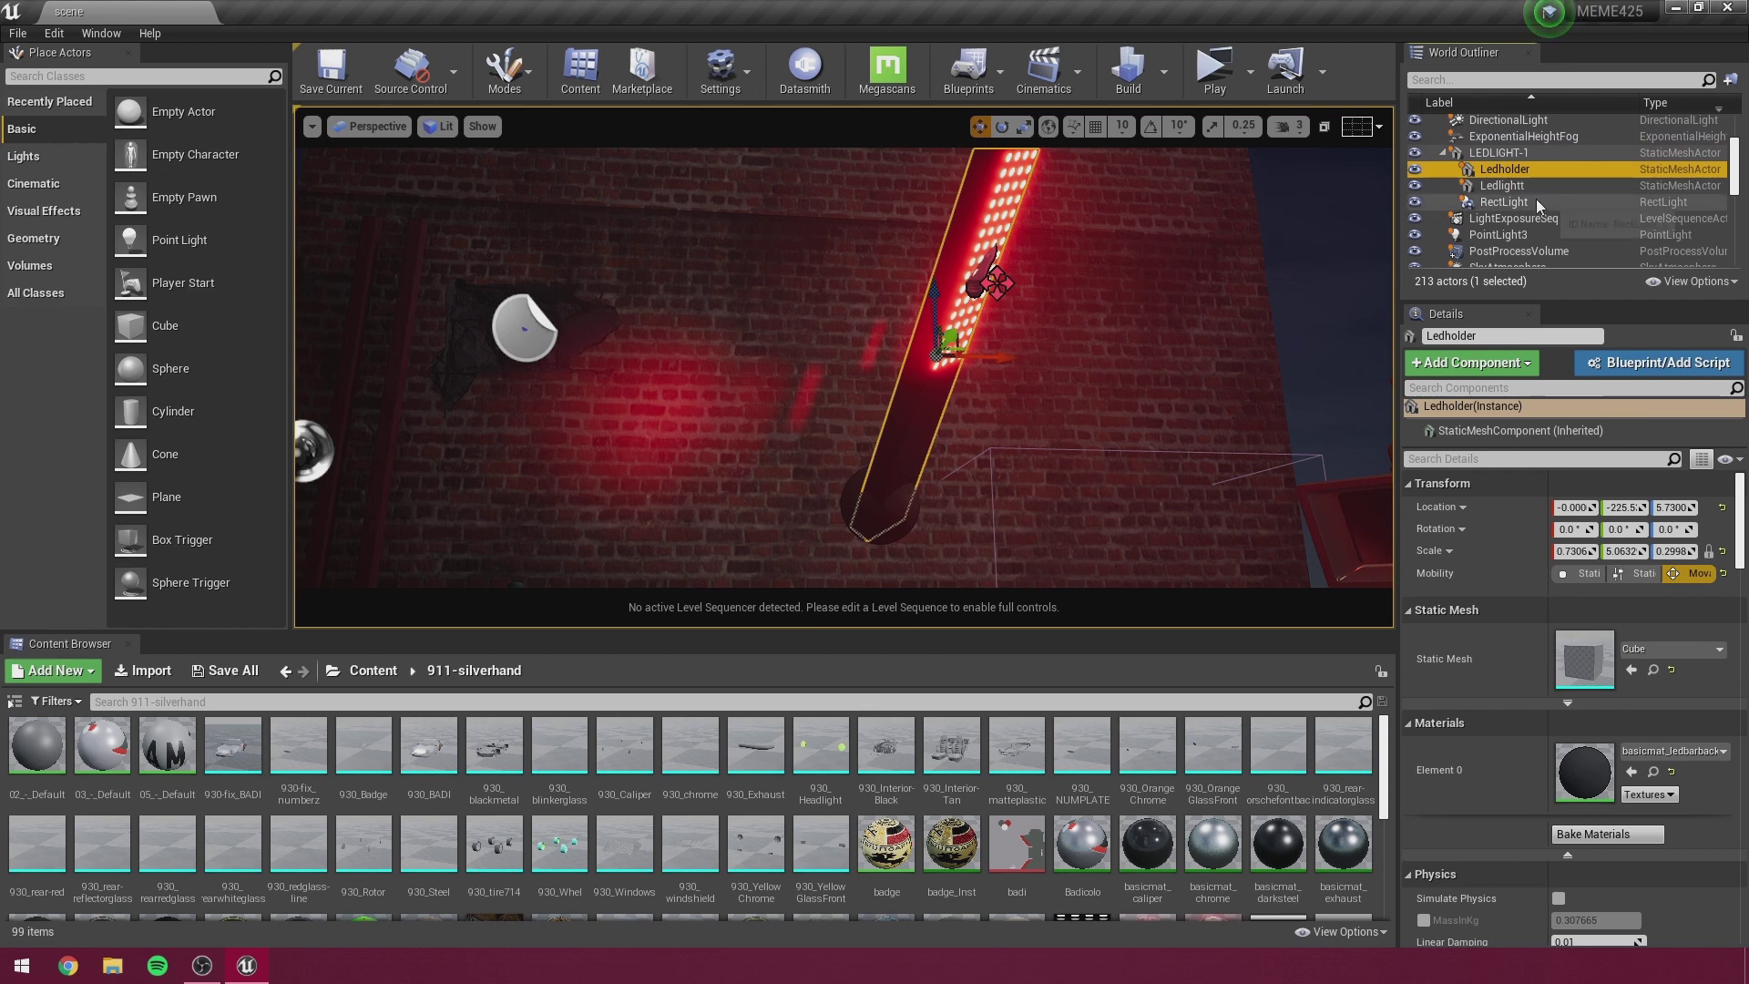
Inspect the Ledlightt plane of the LED rig and view the LedBar texture.
{"action": "double_click", "coordinate": [1503, 186]}
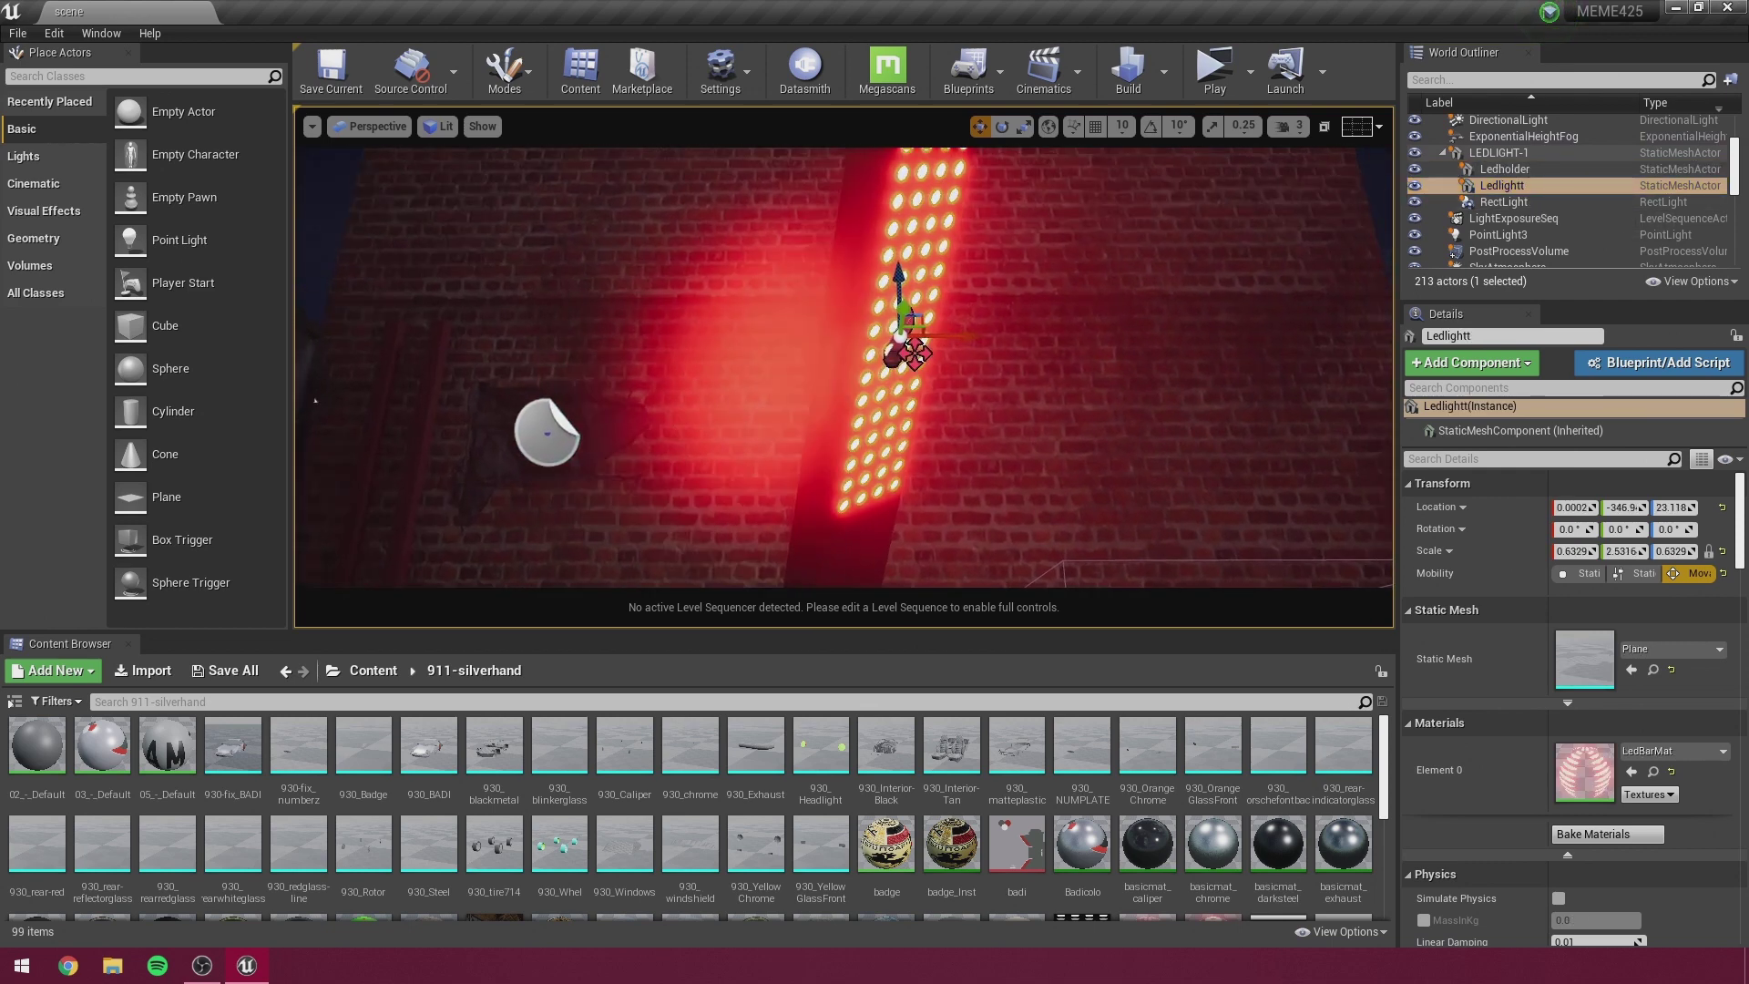
{"action": "scroll", "coordinate": [783, 820], "scroll_direction": "down", "scroll_amount": 3}
{"action": "double_click", "coordinate": [1082, 802]}
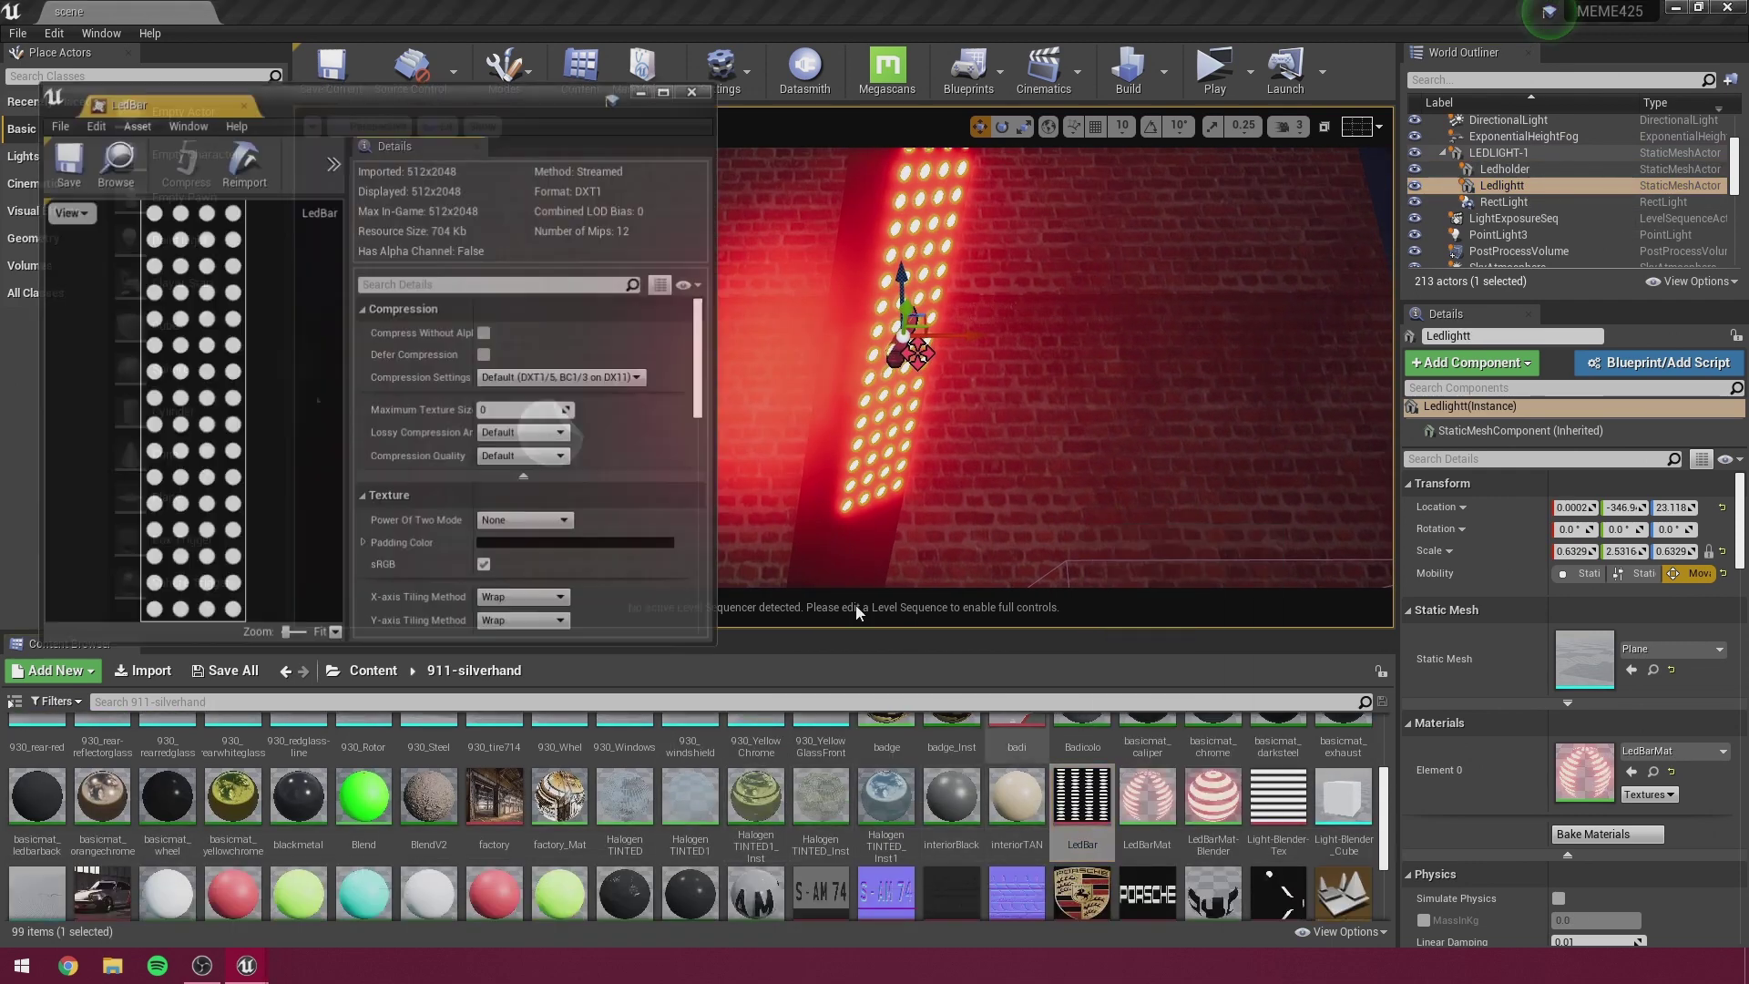
{"action": "left_click", "coordinate": [691, 92]}
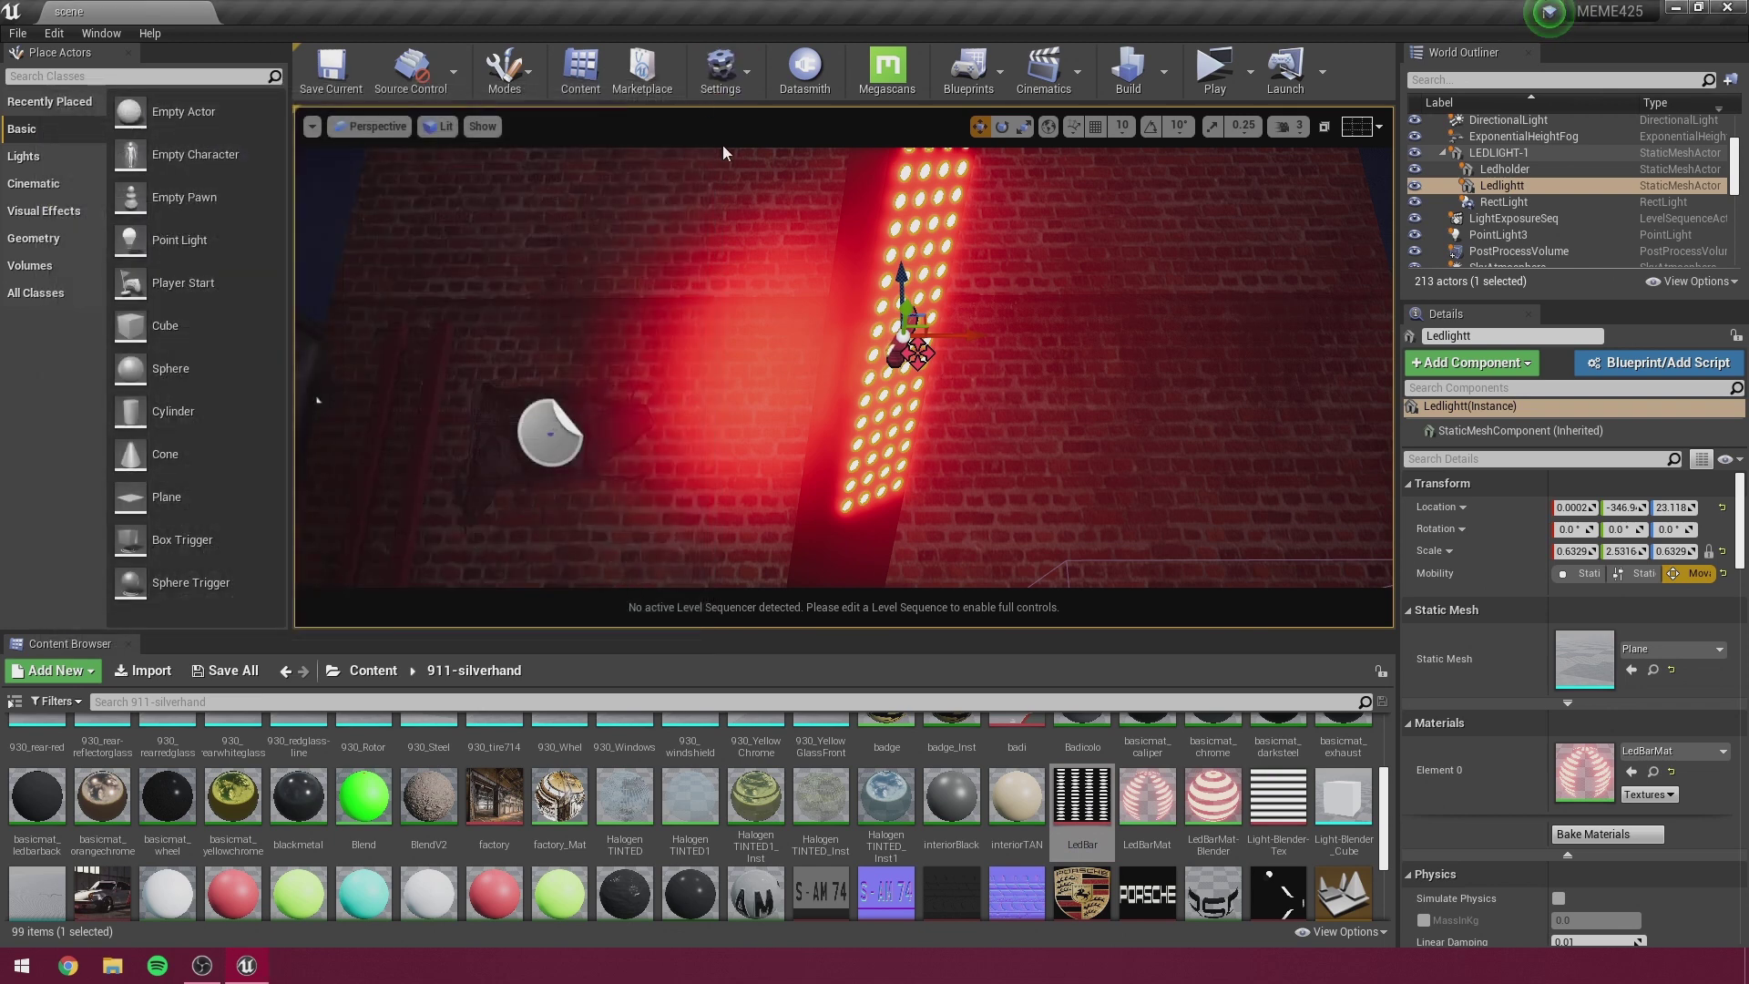
Inspect the LED rig's RectLight settings and view its glow against the walls.
{"action": "double_click", "coordinate": [1504, 202]}
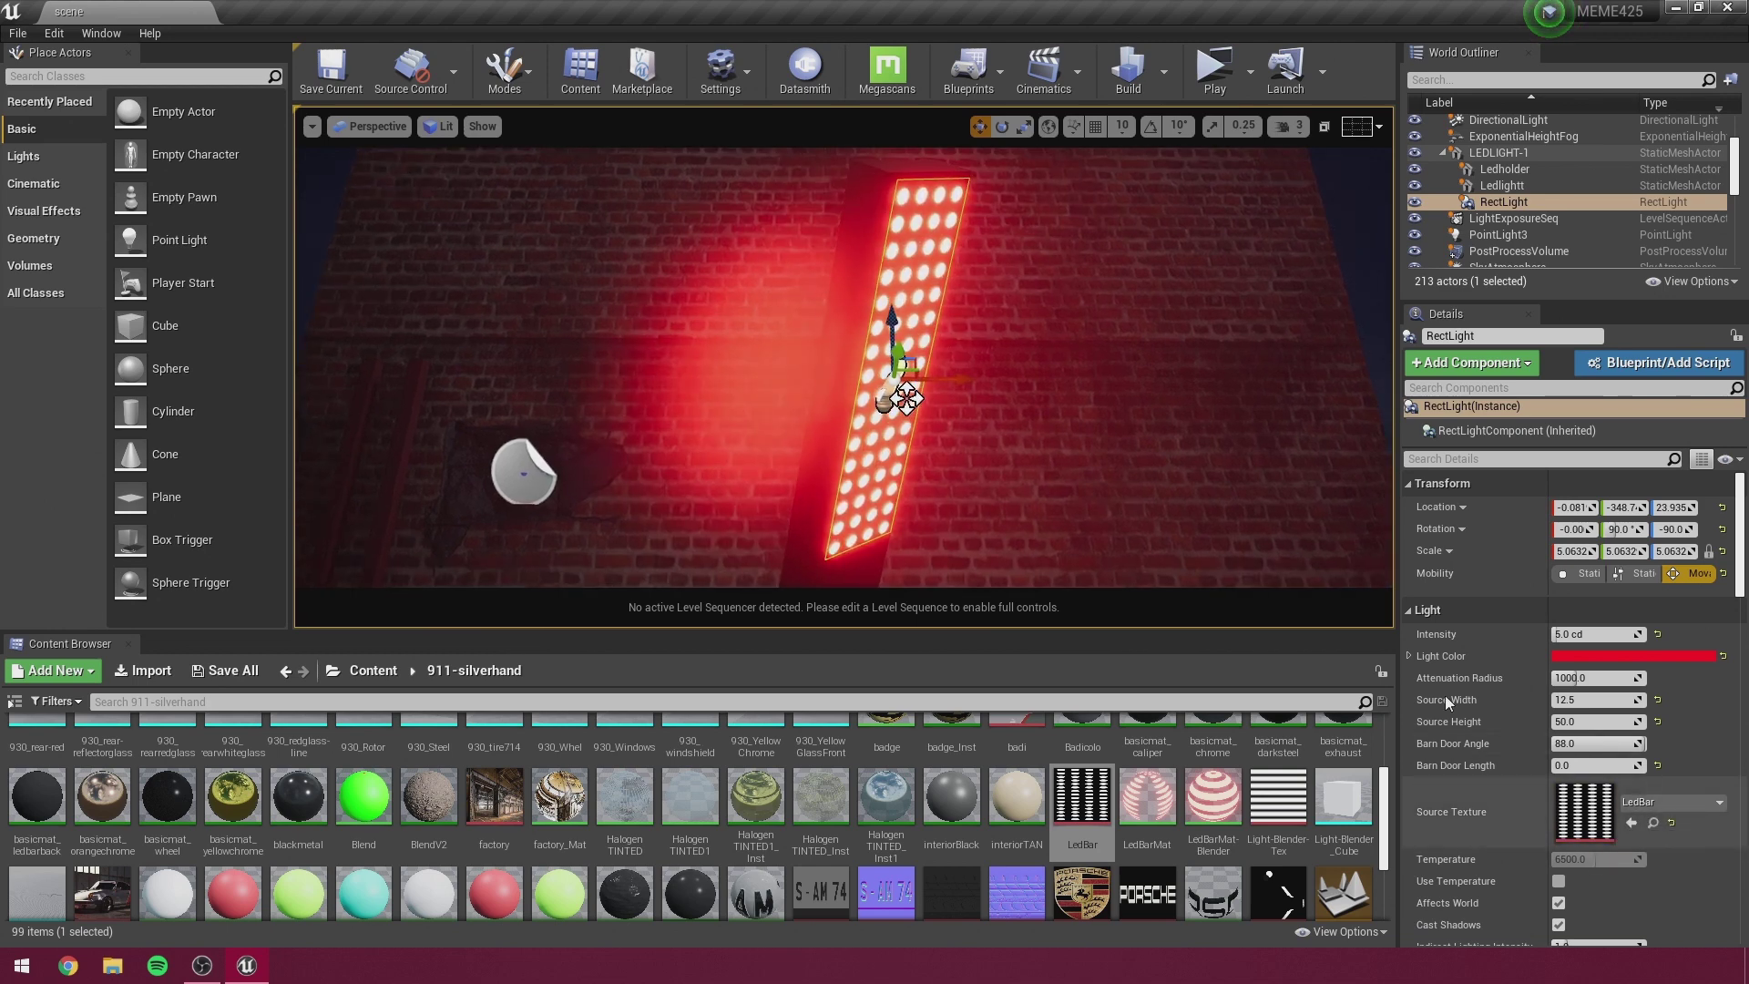
{"action": "right_click_drag", "start_coordinate": [1120, 455], "coordinate": [1230, 456]}
{"action": "right_click_drag", "start_coordinate": [844, 368], "coordinate": [816, 396]}
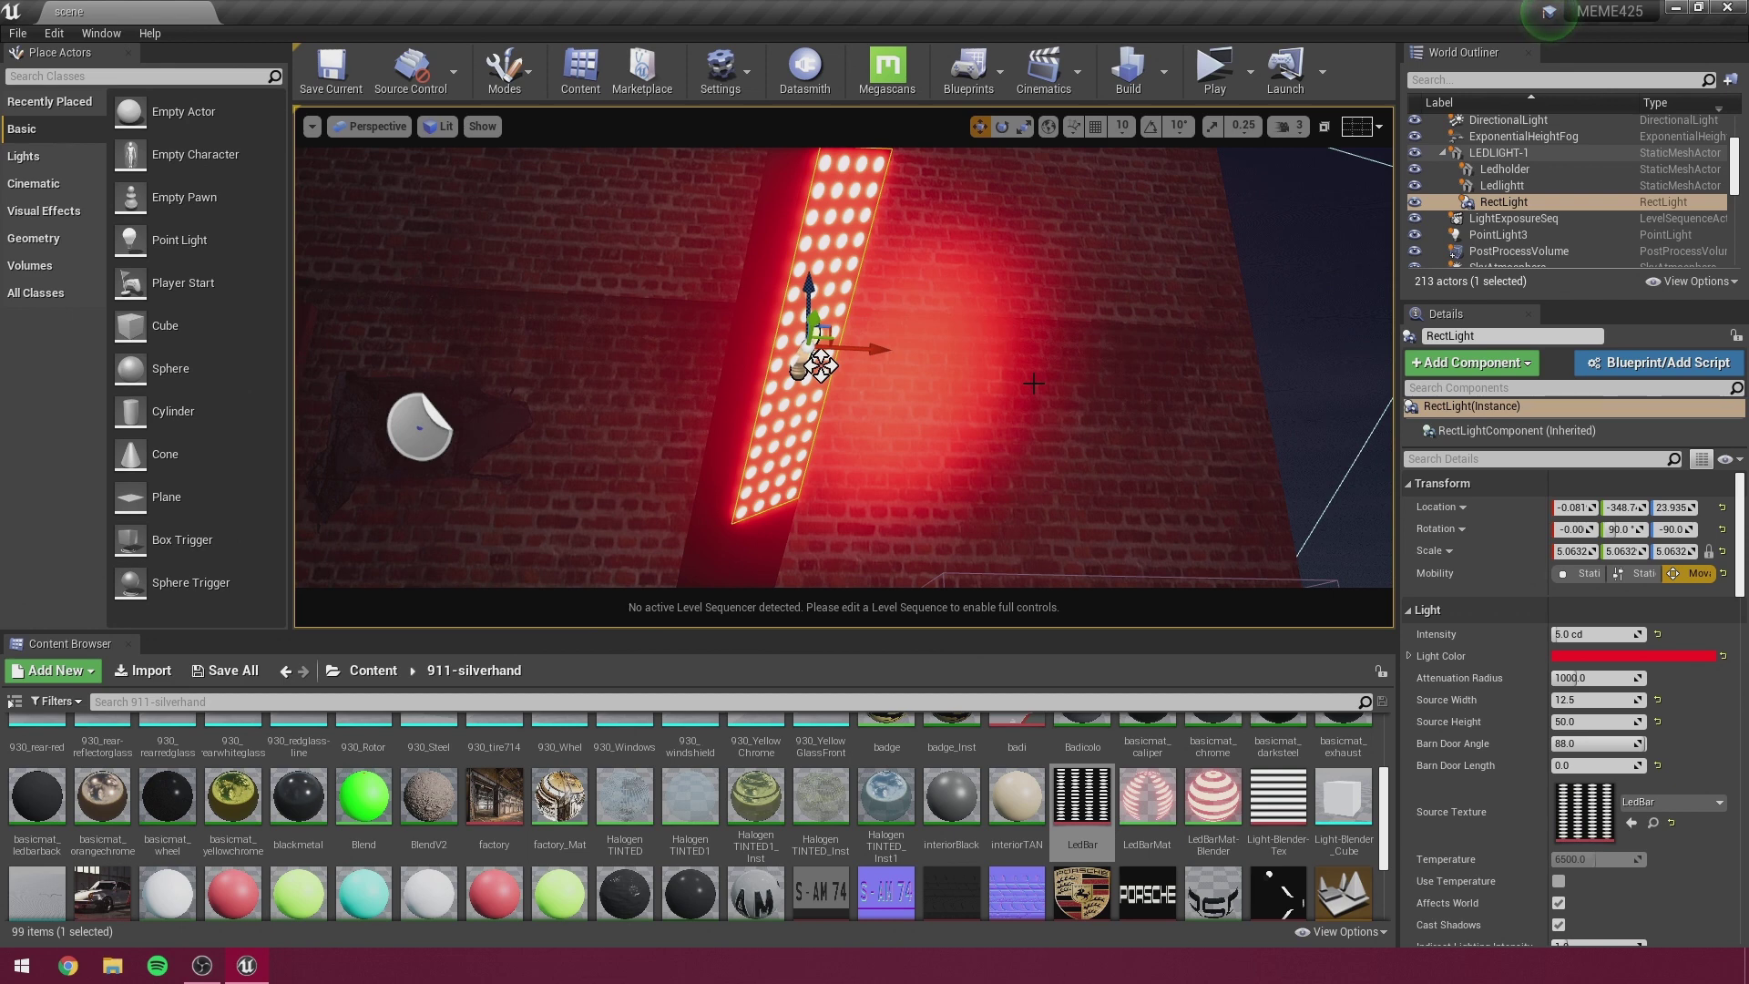
{"action": "right_click_drag", "start_coordinate": [936, 330], "coordinate": [1080, 76]}
Open the LightExposureSeq level sequence and look through CineCameraActor1.
{"action": "left_click", "coordinate": [1080, 68]}
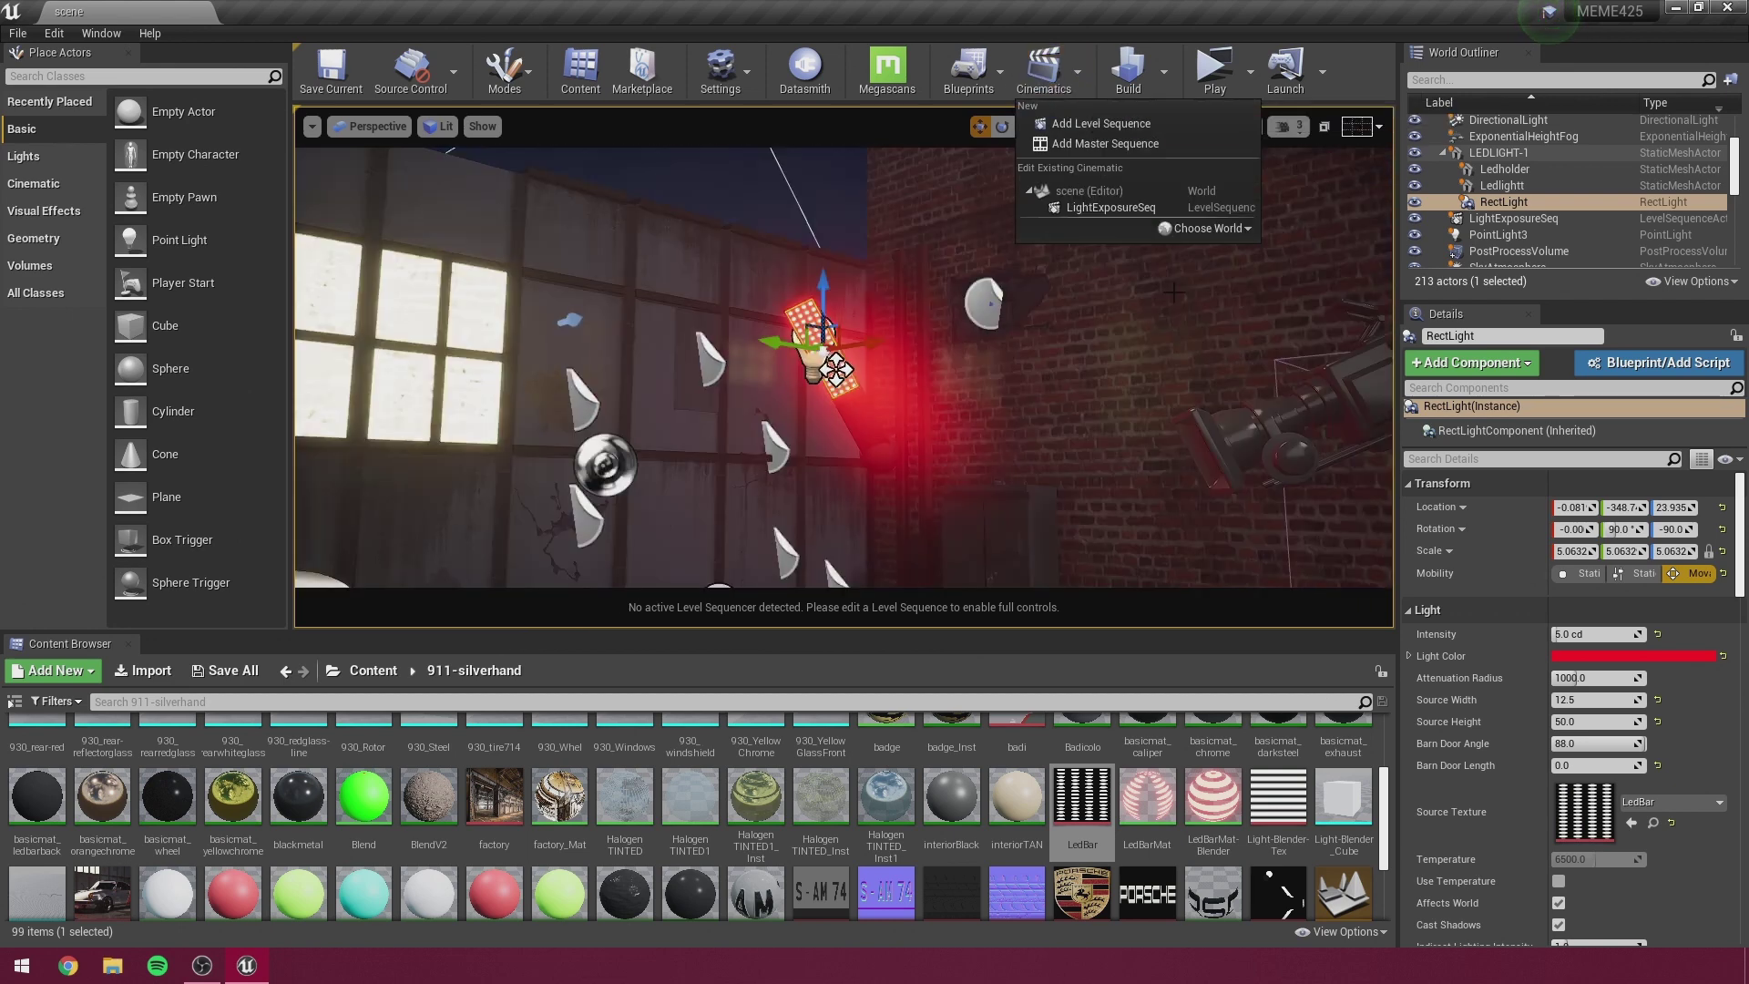
{"action": "left_click", "coordinate": [1123, 204]}
{"action": "left_click", "coordinate": [312, 126]}
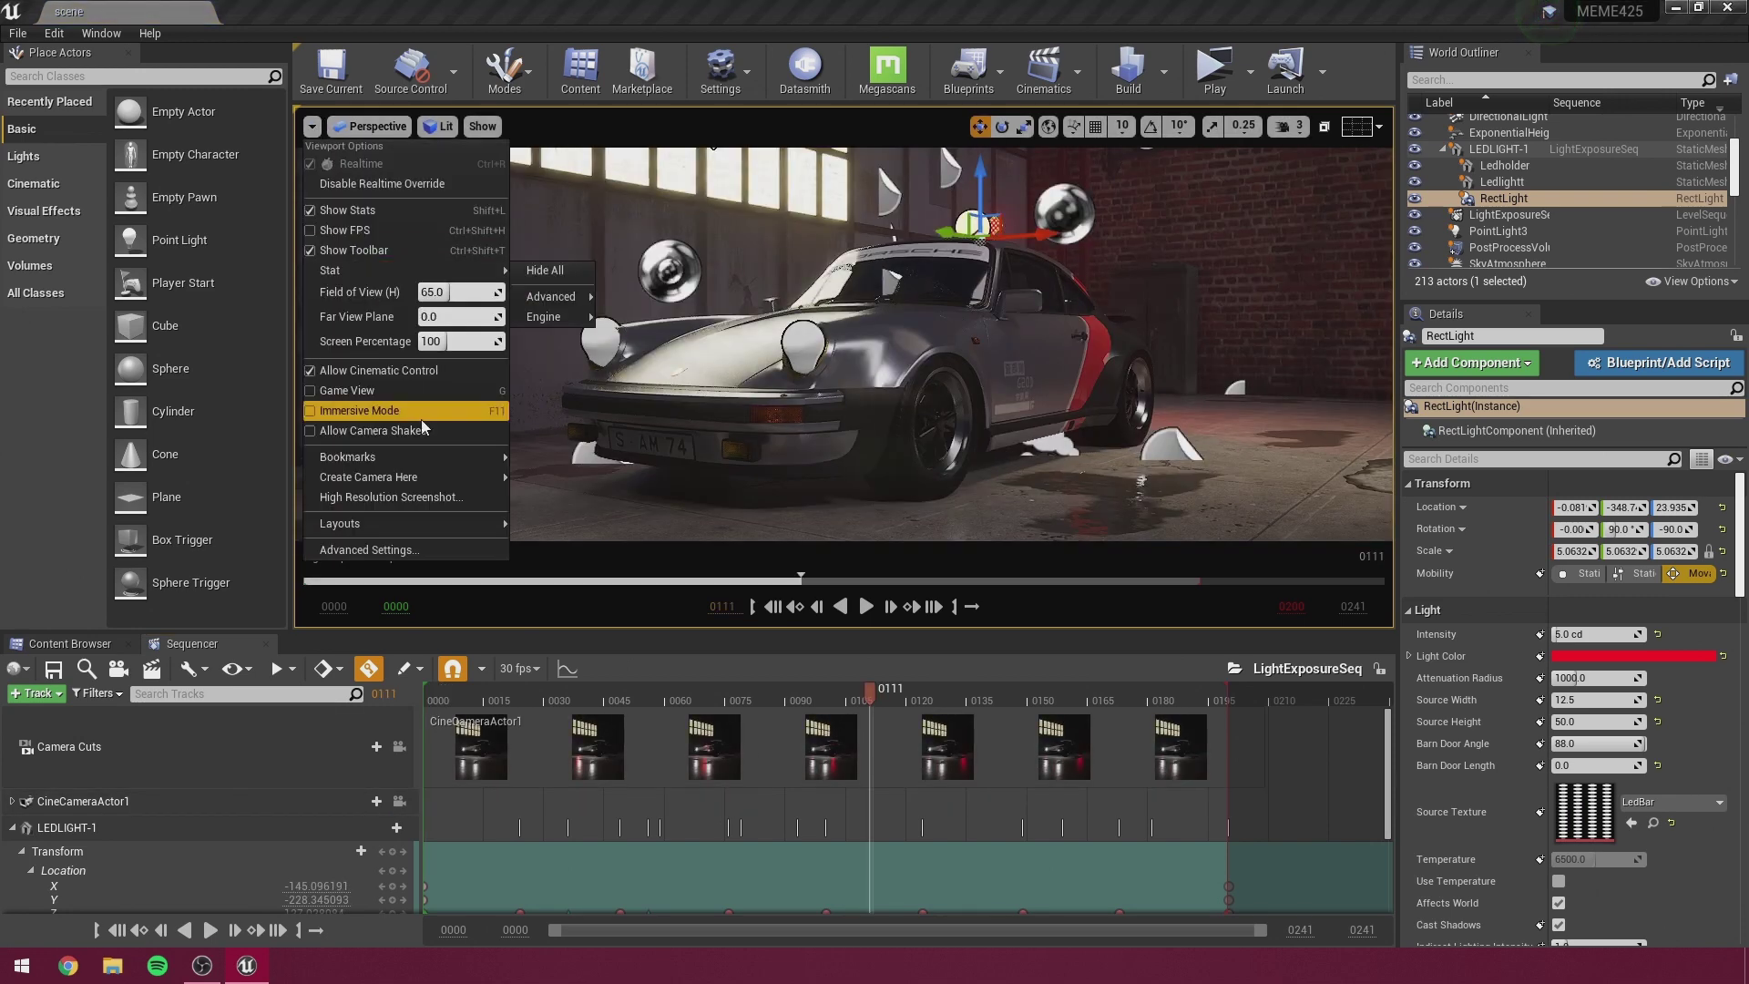
{"action": "mouse_move", "coordinate": [371, 126]}
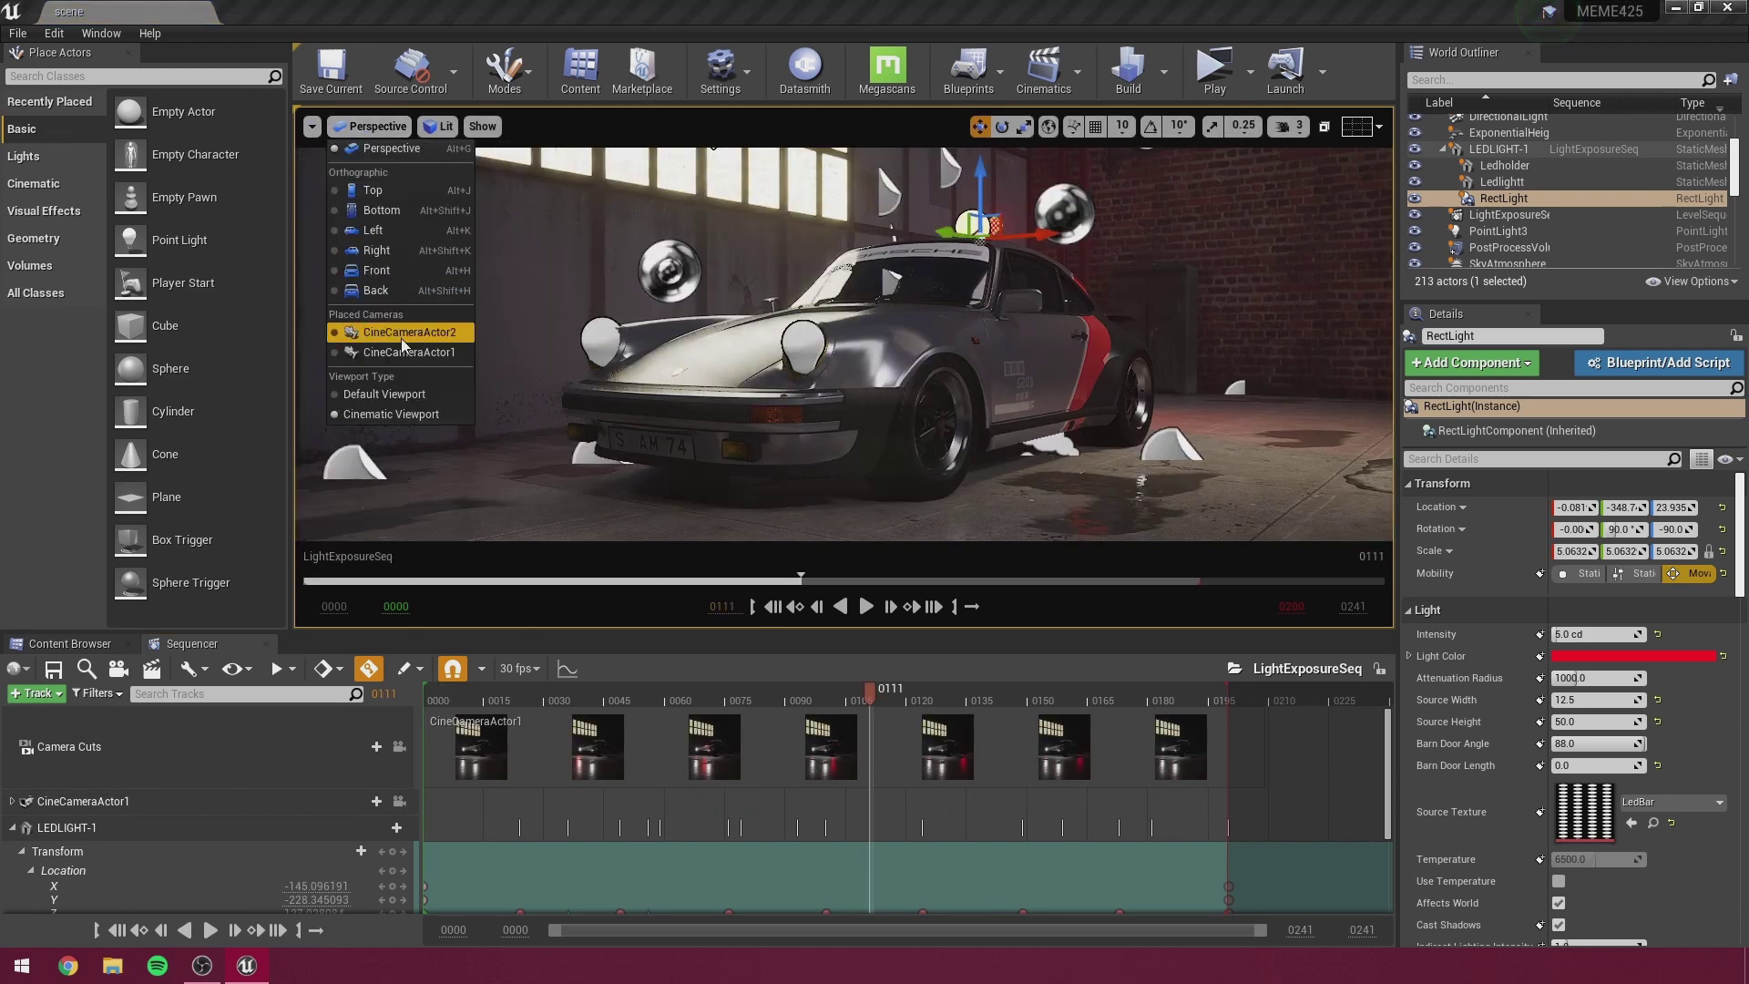
{"action": "left_click", "coordinate": [455, 356]}
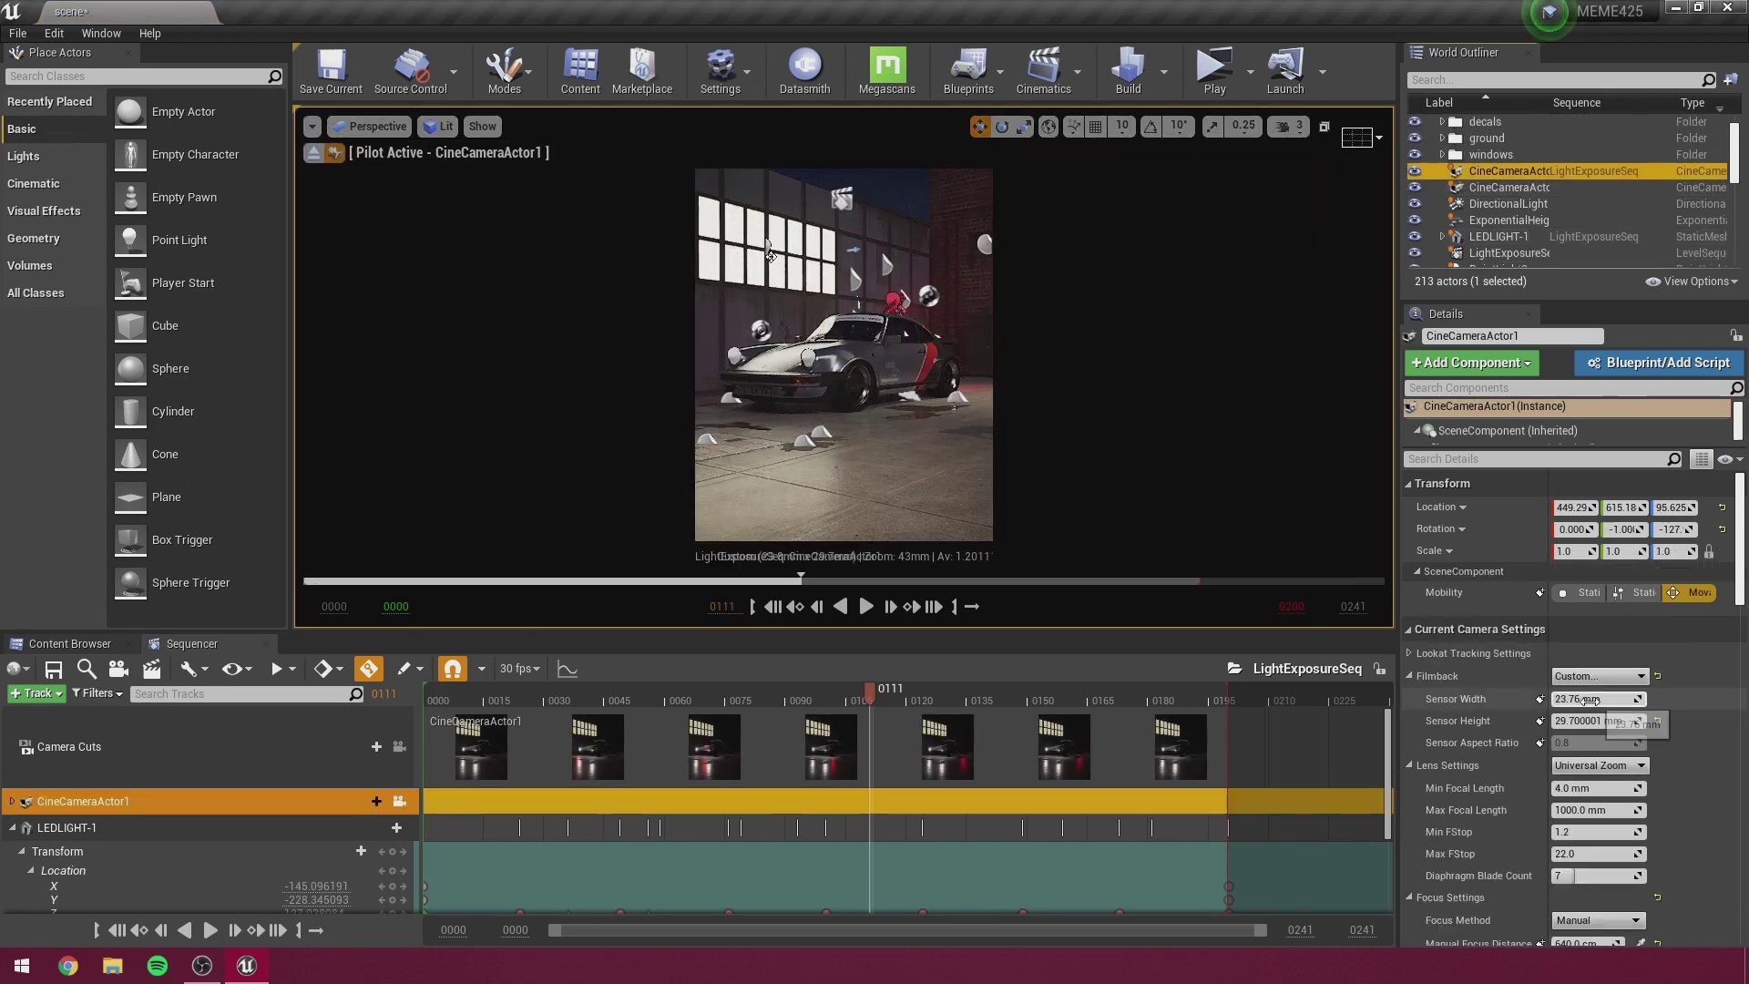
Reduce CineCameraActor1's sensor height to about 11.72 mm after undoing a trial change of its sensor width.
{"action": "left_click_drag", "start_coordinate": [1594, 698], "coordinate": [1694, 698]}
{"action": "key", "text": "ctrl+z"}
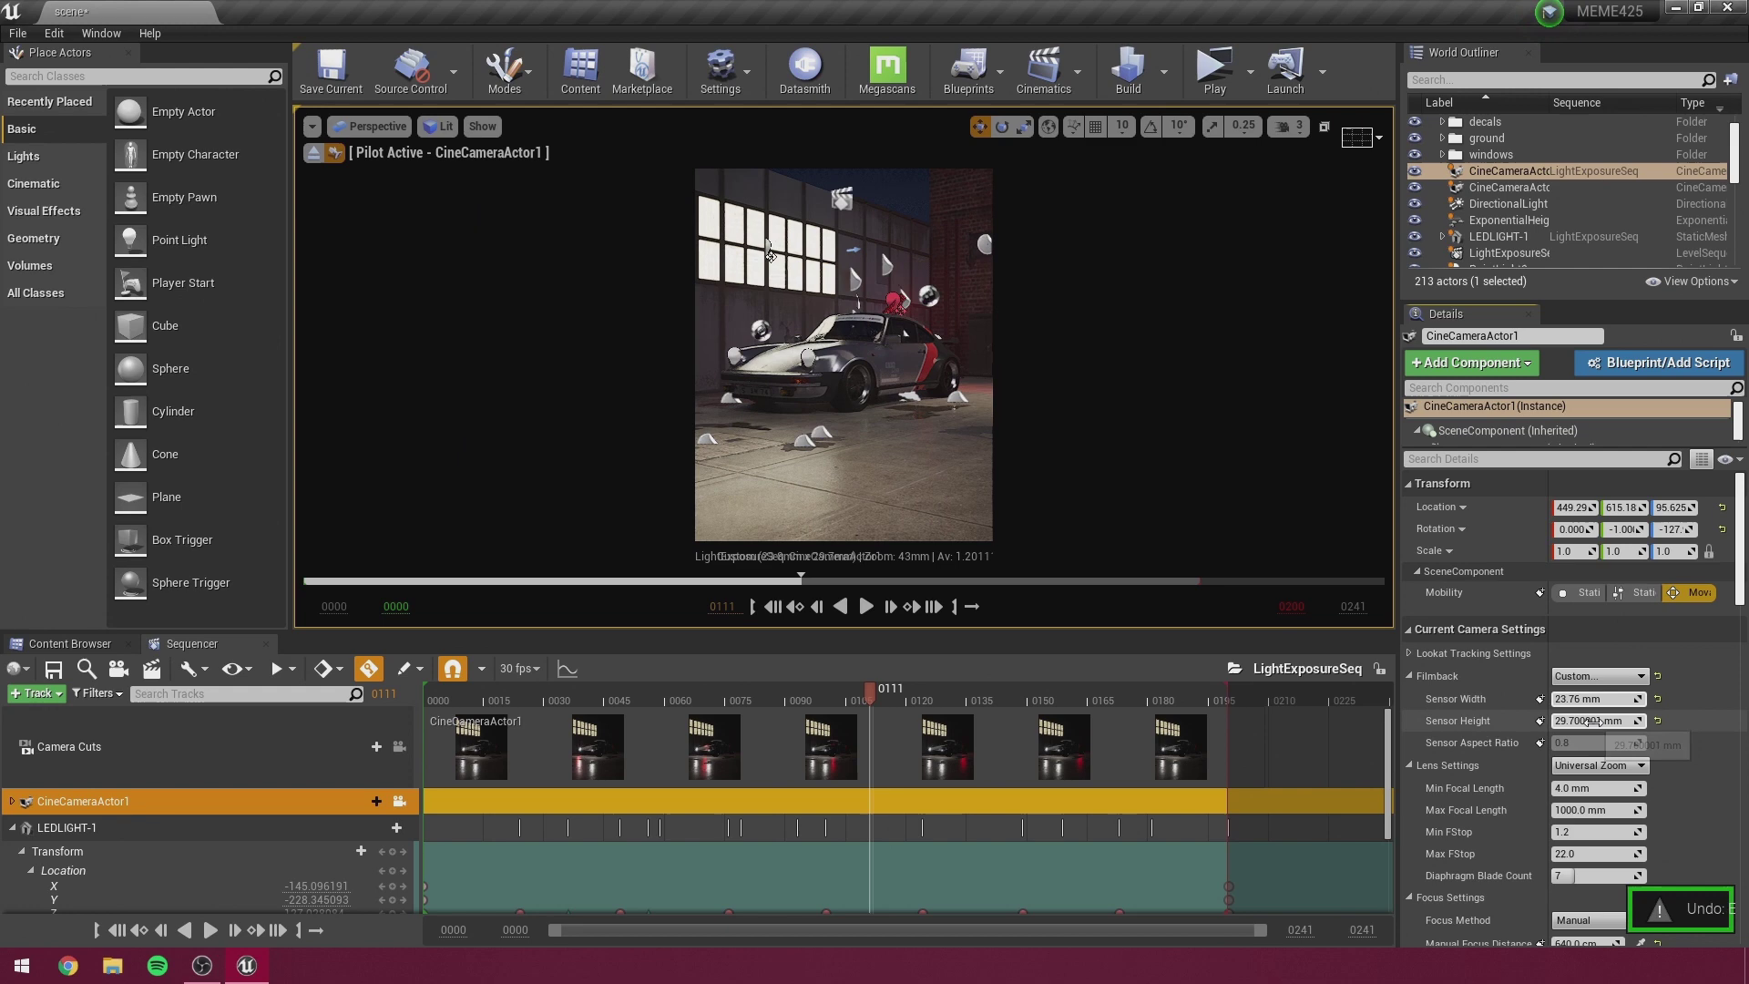
{"action": "mouse_move", "coordinate": [1594, 720]}
{"action": "left_mouse_down"}
{"action": "mouse_move", "coordinate": [1453, 721]}
{"action": "mouse_move", "coordinate": [1577, 721]}
{"action": "left_mouse_up"}
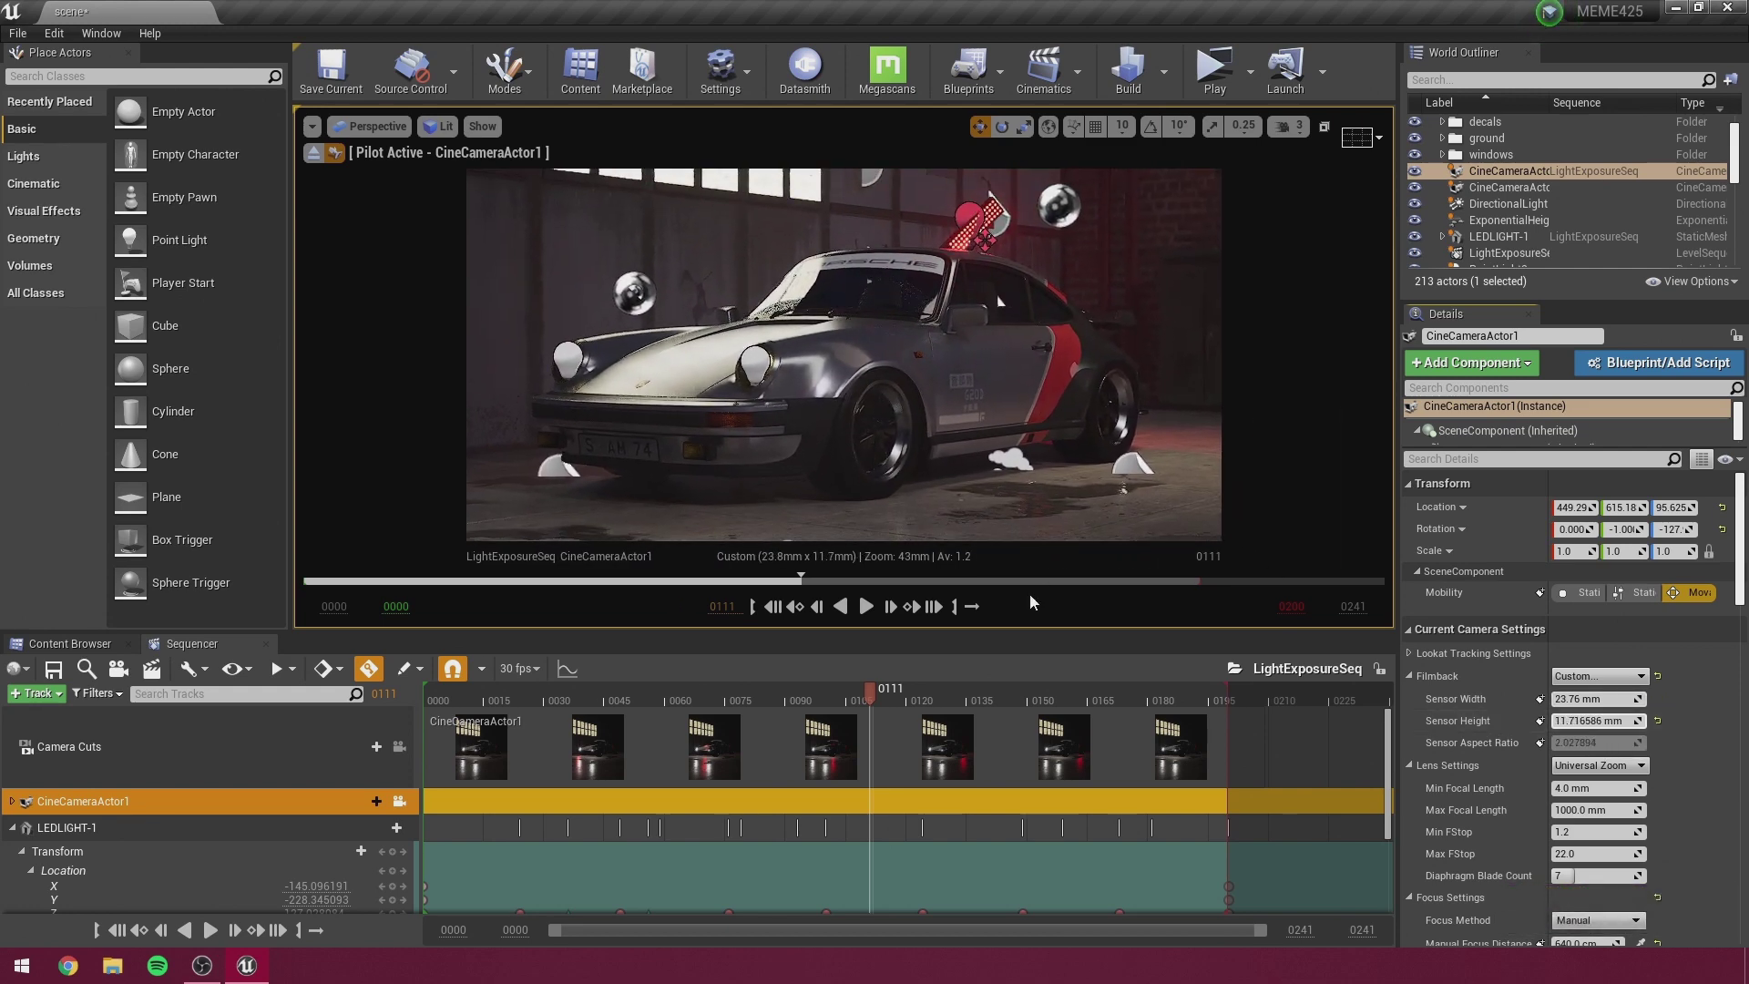
Return the sequence to frame 0, hide the editor icons in the camera view, and select LEDLIGHT-1.
{"action": "left_click", "coordinate": [774, 608]}
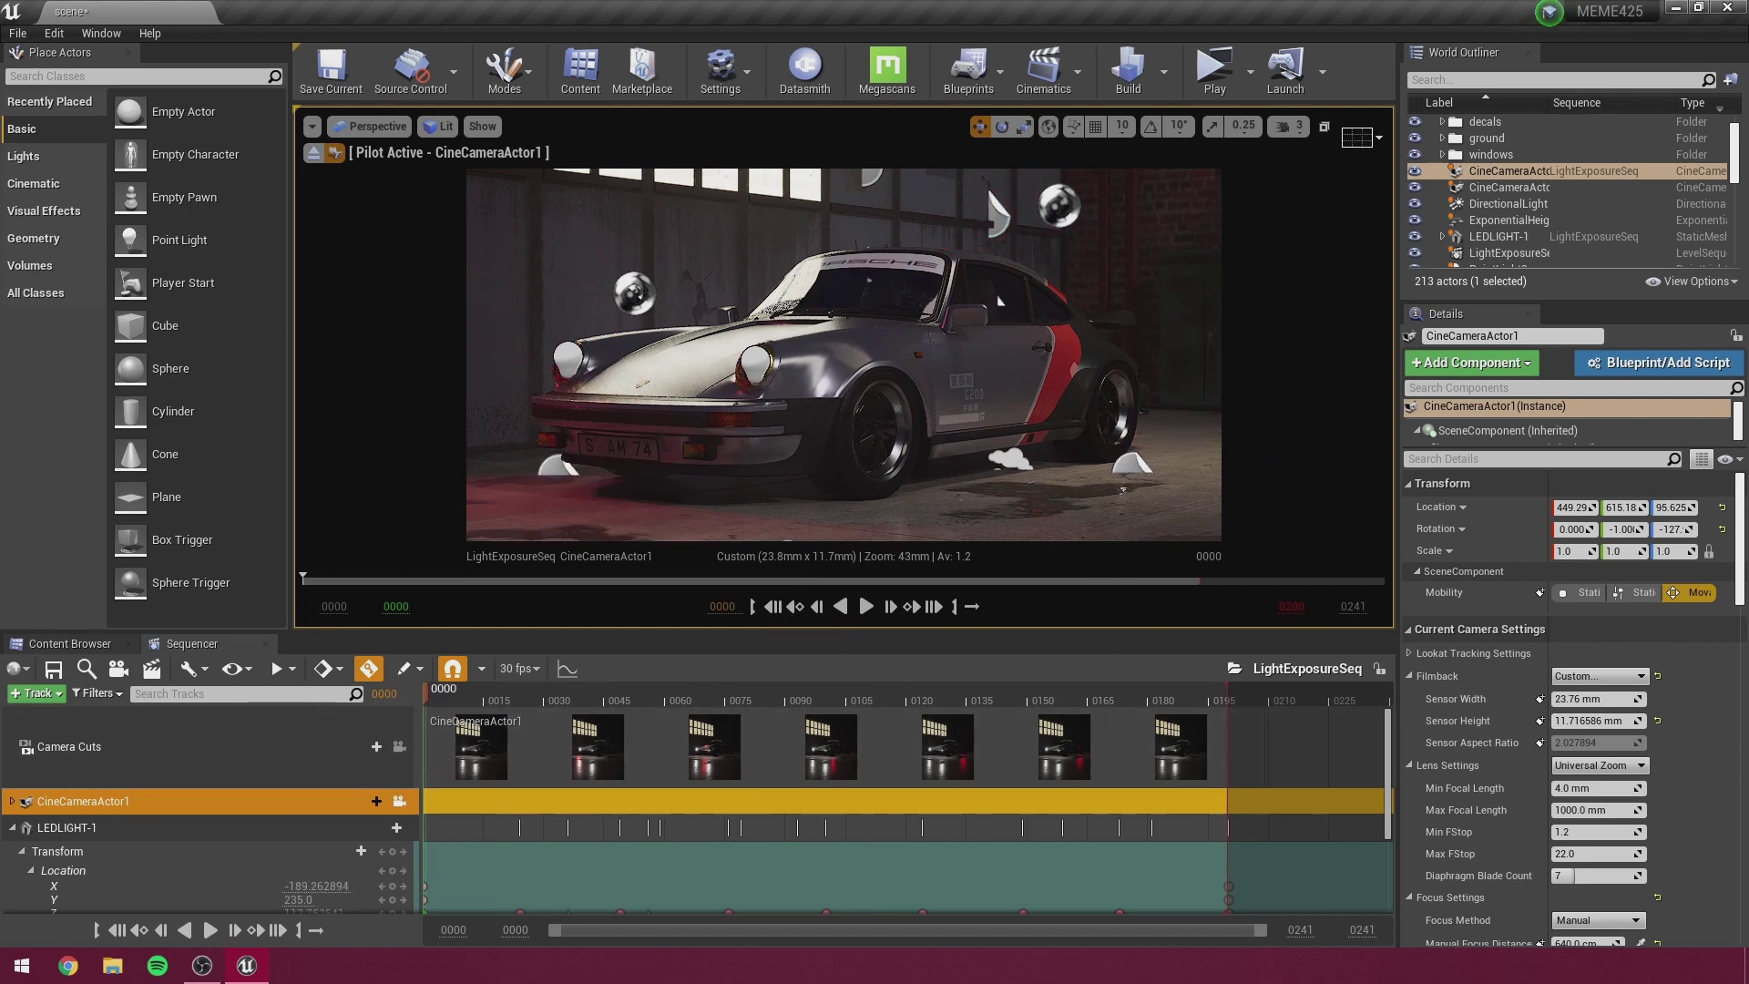
{"action": "left_click", "coordinate": [999, 300]}
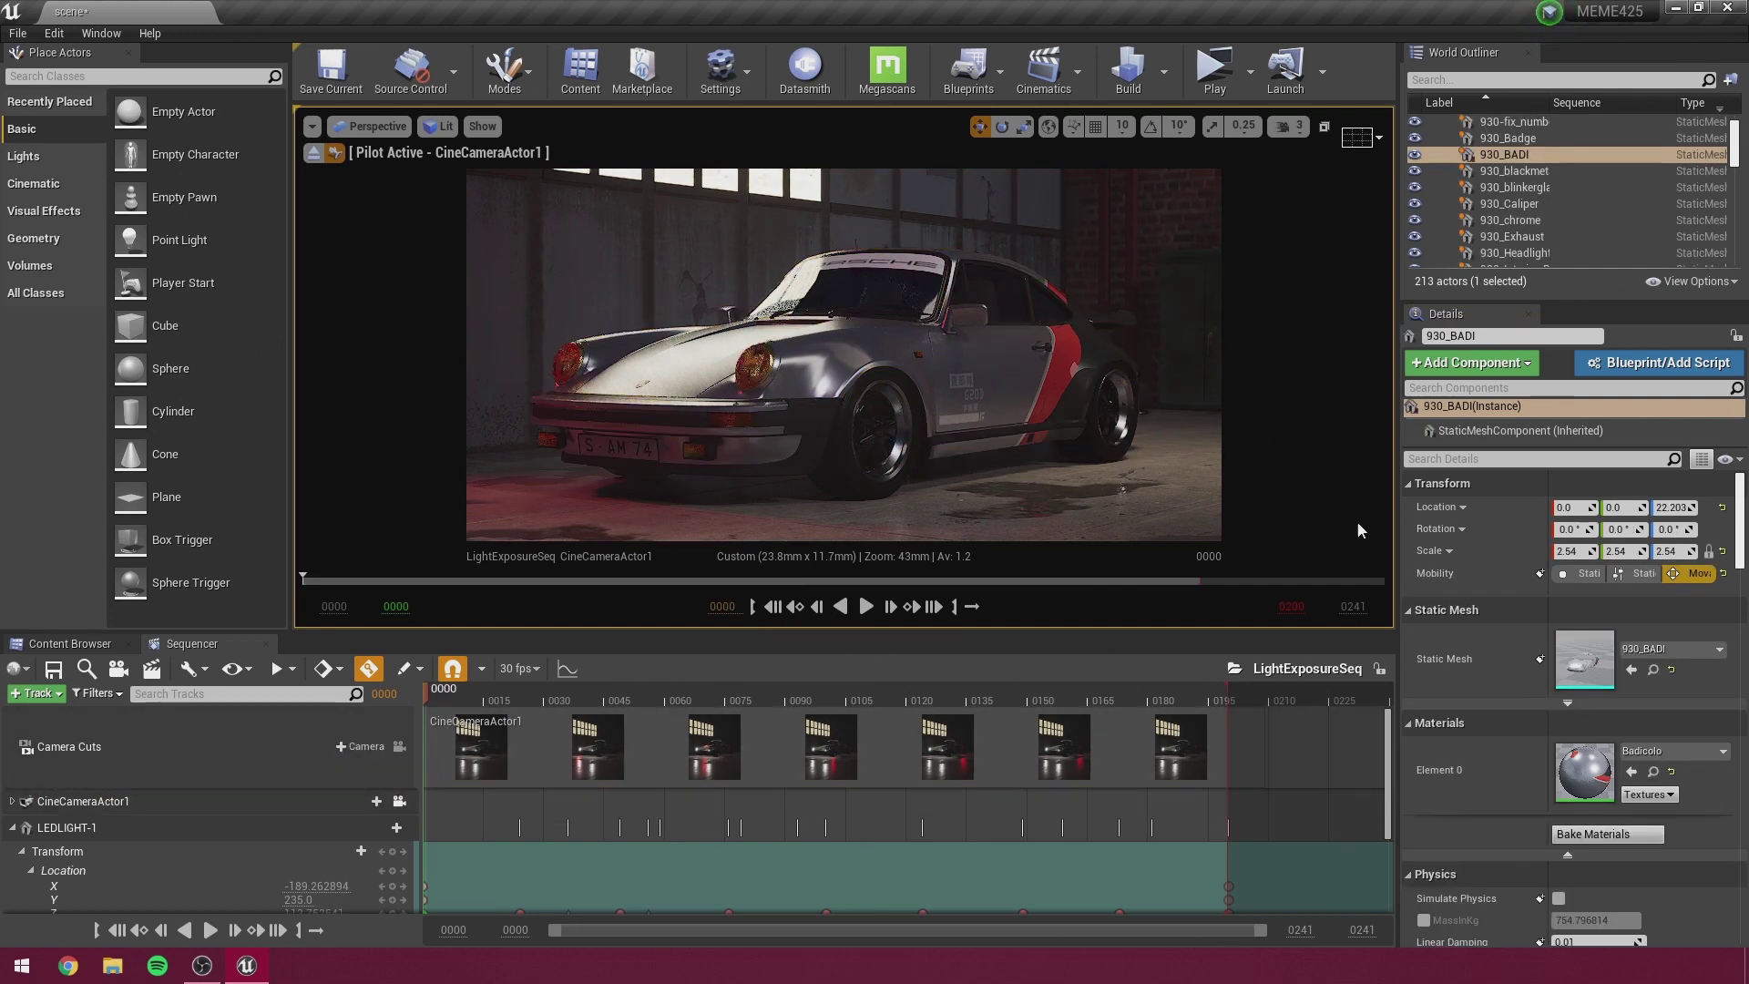
{"action": "scroll", "coordinate": [1445, 146], "scroll_direction": "up", "scroll_amount": 5}
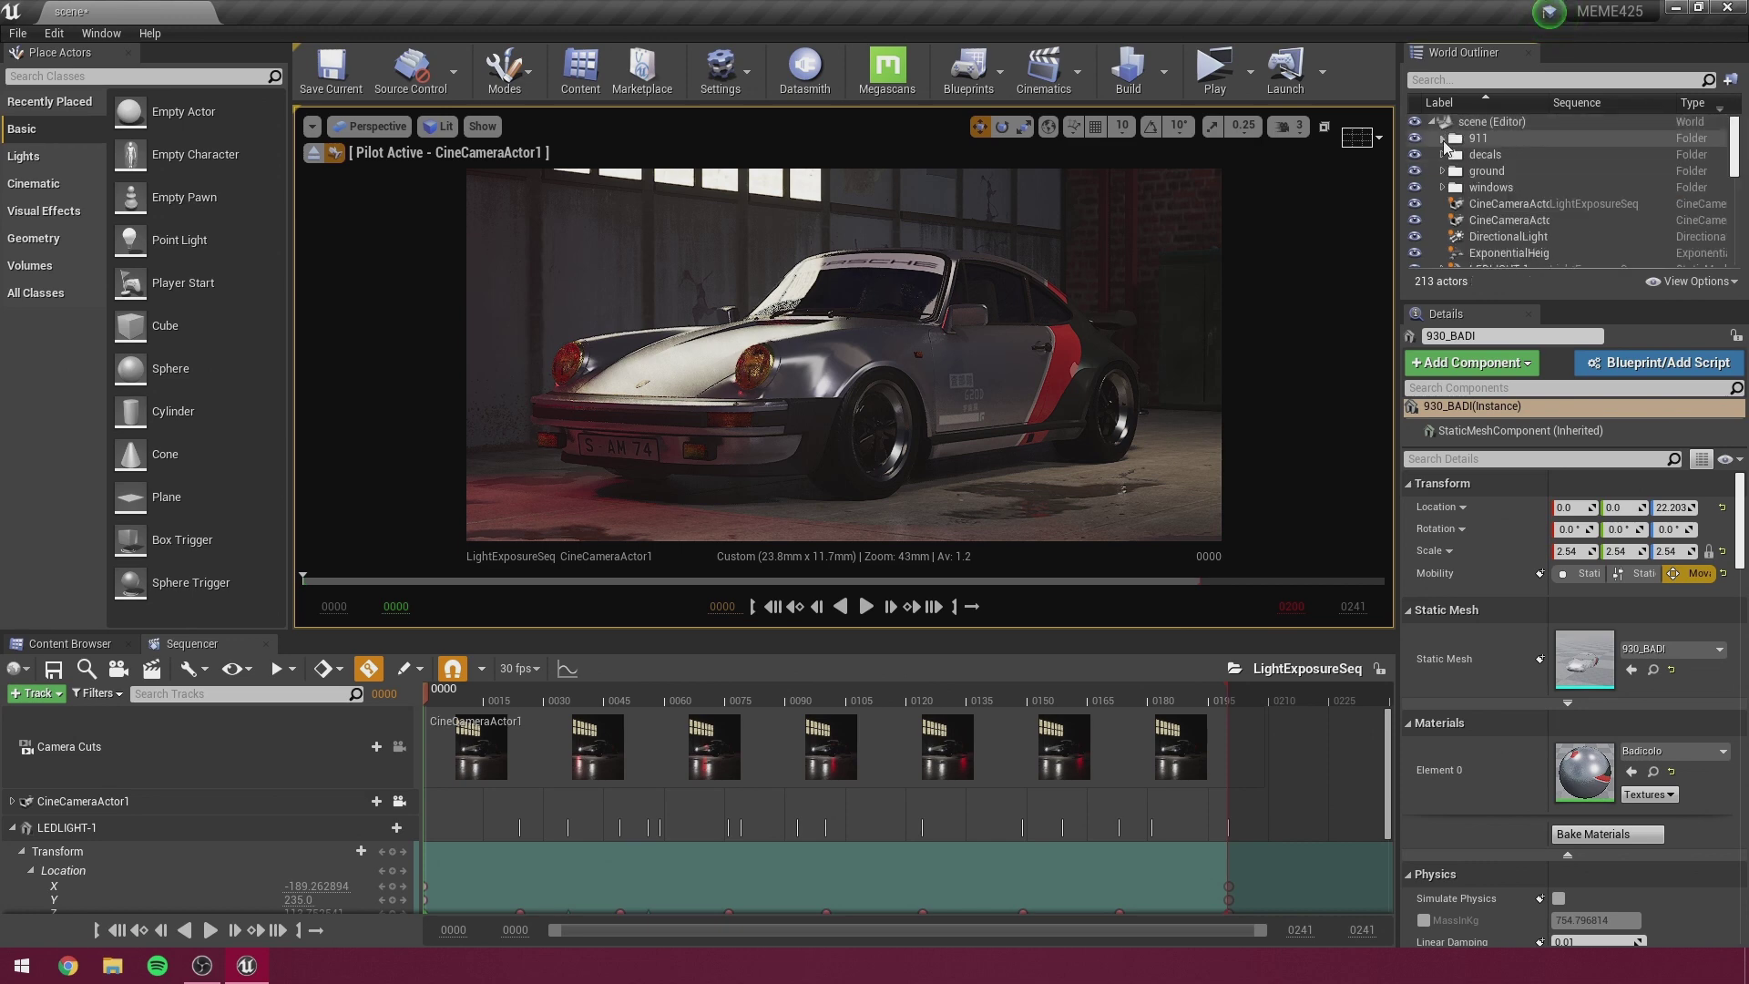
{"action": "left_click", "coordinate": [1525, 204]}
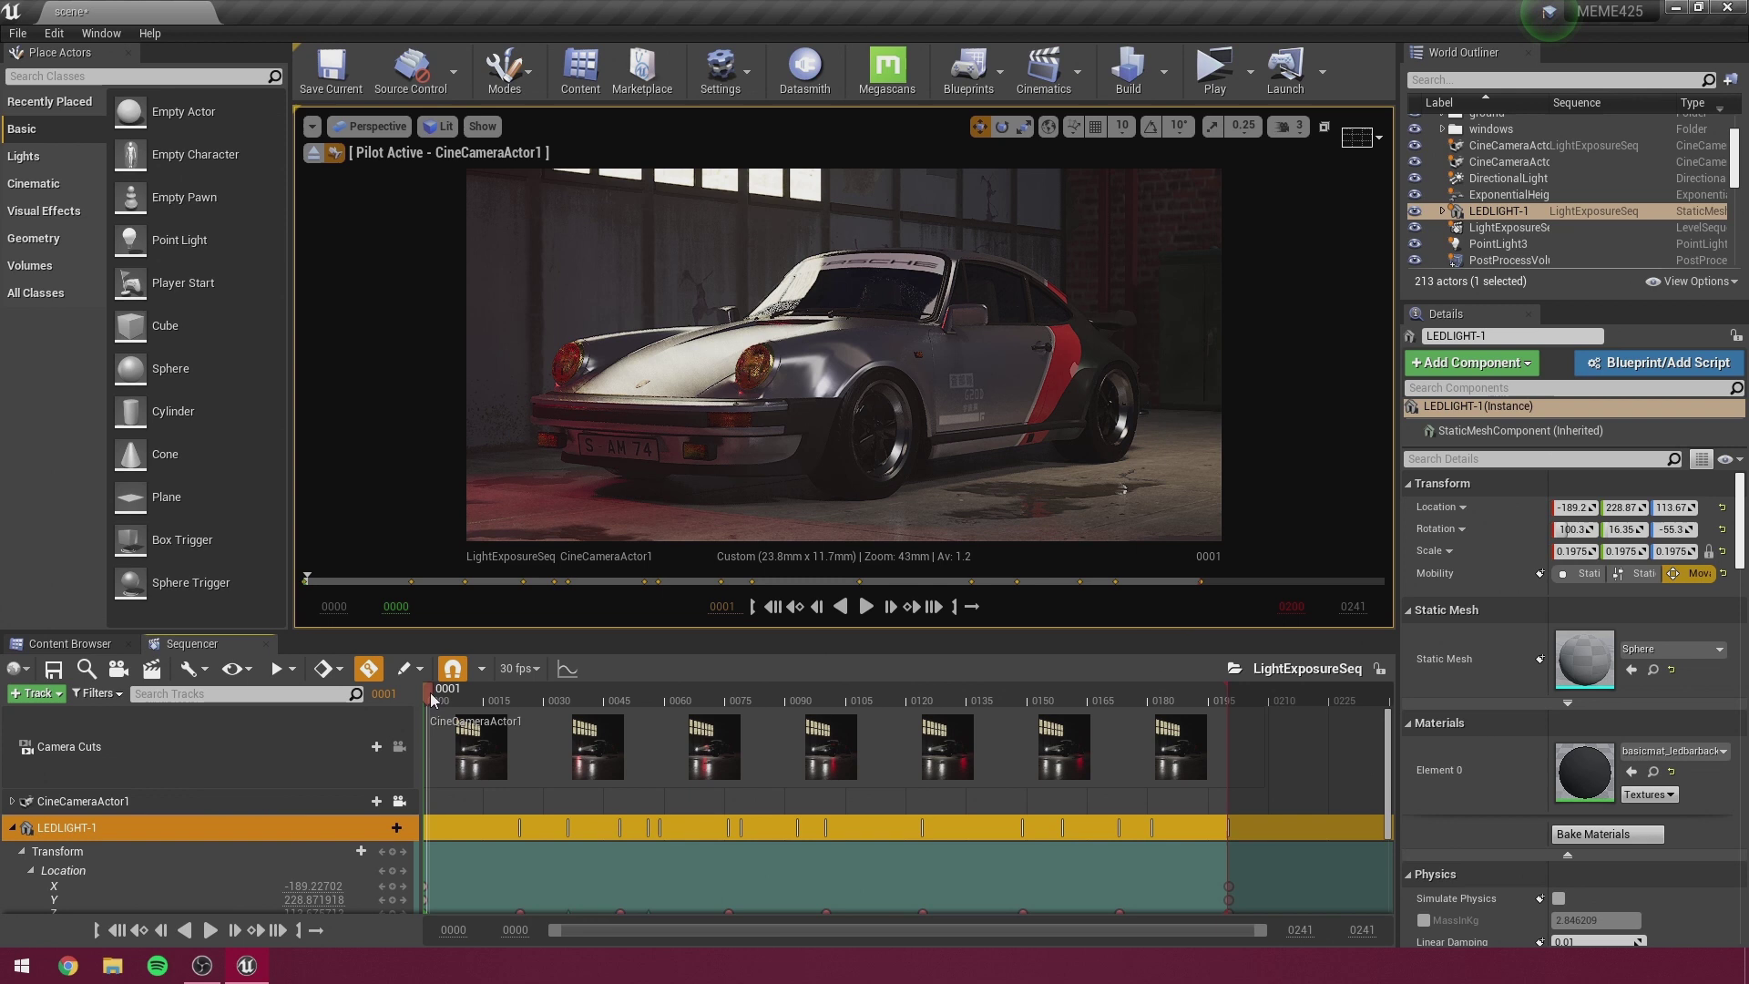
Scrub LEDLIGHT-1's animation forward to frame 195 and back to the start, stopping at frame 37.
{"action": "left_click_drag", "start_coordinate": [462, 702], "coordinate": [1218, 699]}
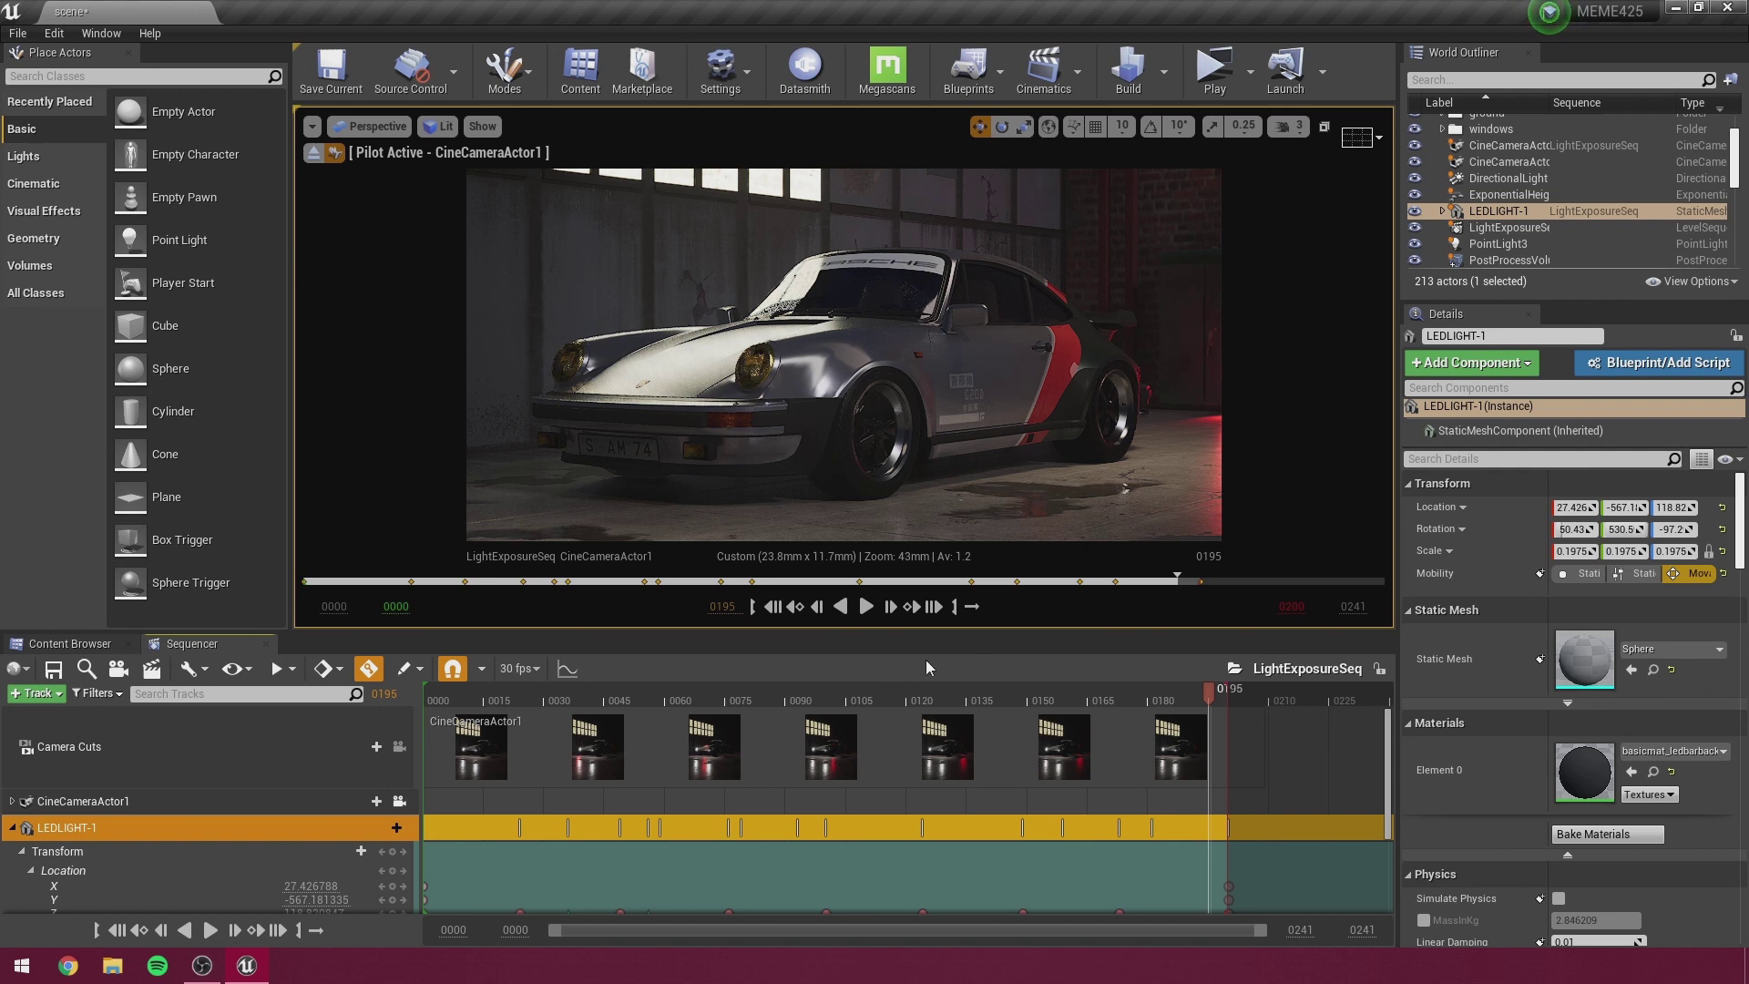
{"action": "left_click_drag", "start_coordinate": [1209, 694], "coordinate": [431, 703]}
{"action": "left_click", "coordinate": [572, 697]}
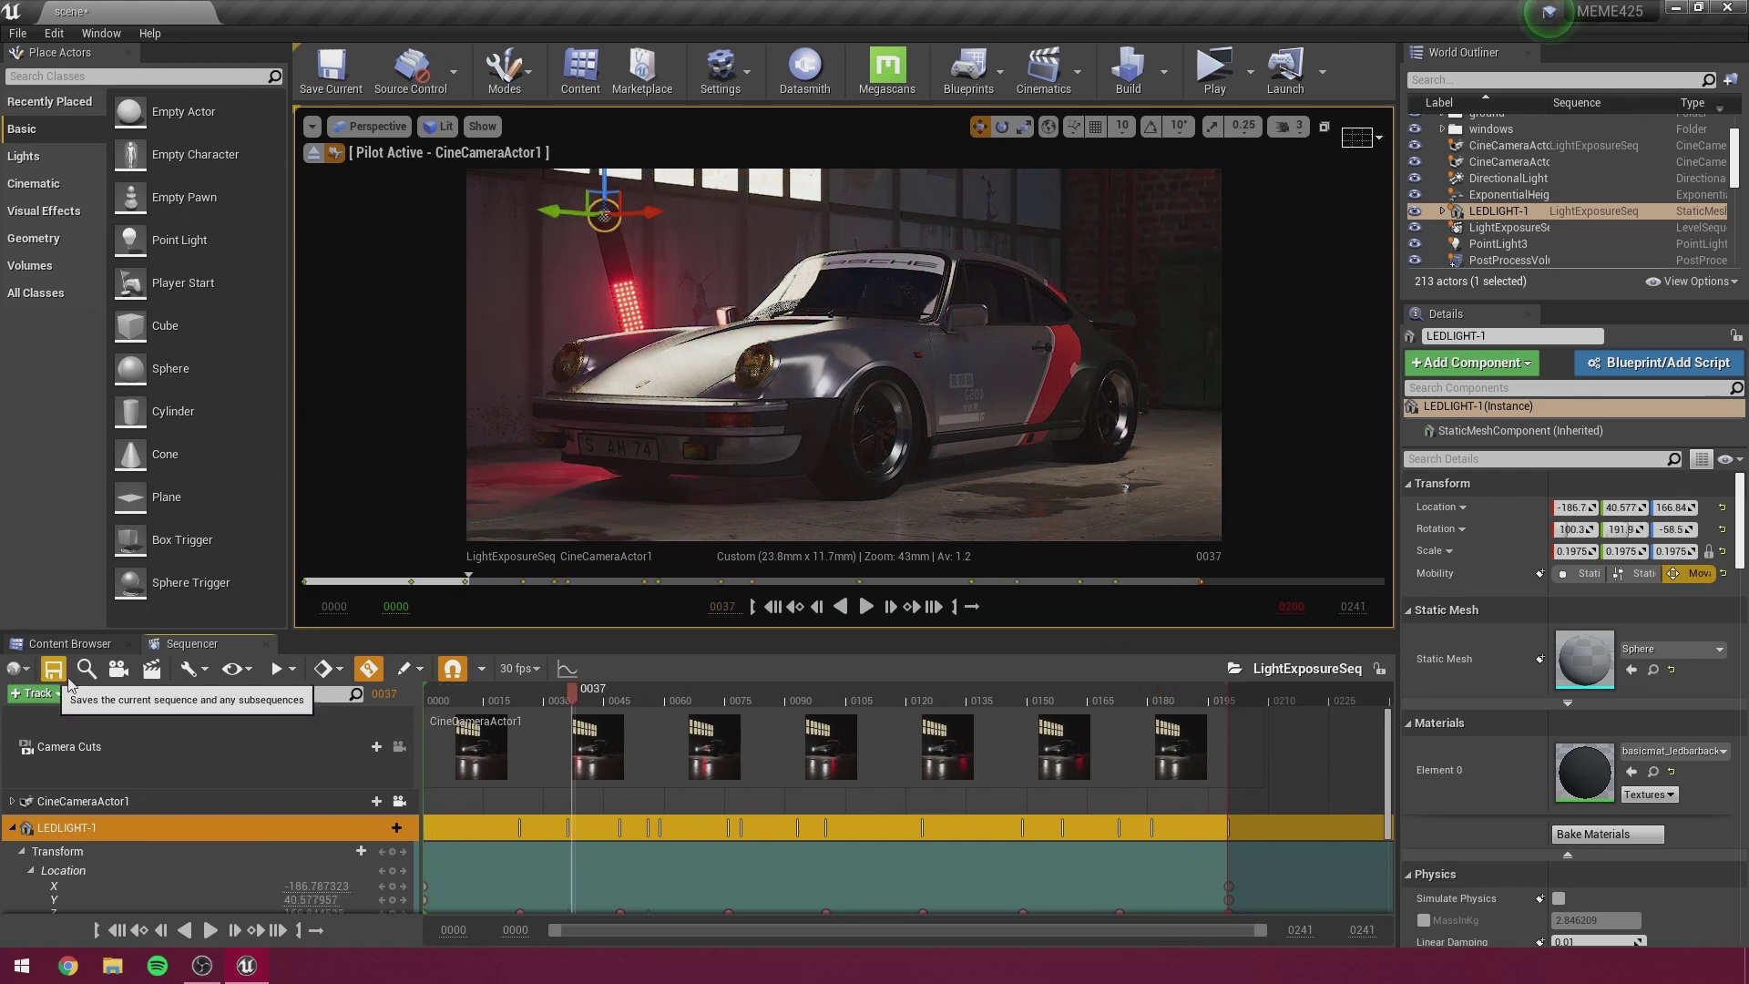
Switch to File Explorer, open the VideoCaptures folder inside Saved, and view the rendered frame lightexpo1.0000.png.
{"action": "left_click", "coordinate": [151, 668]}
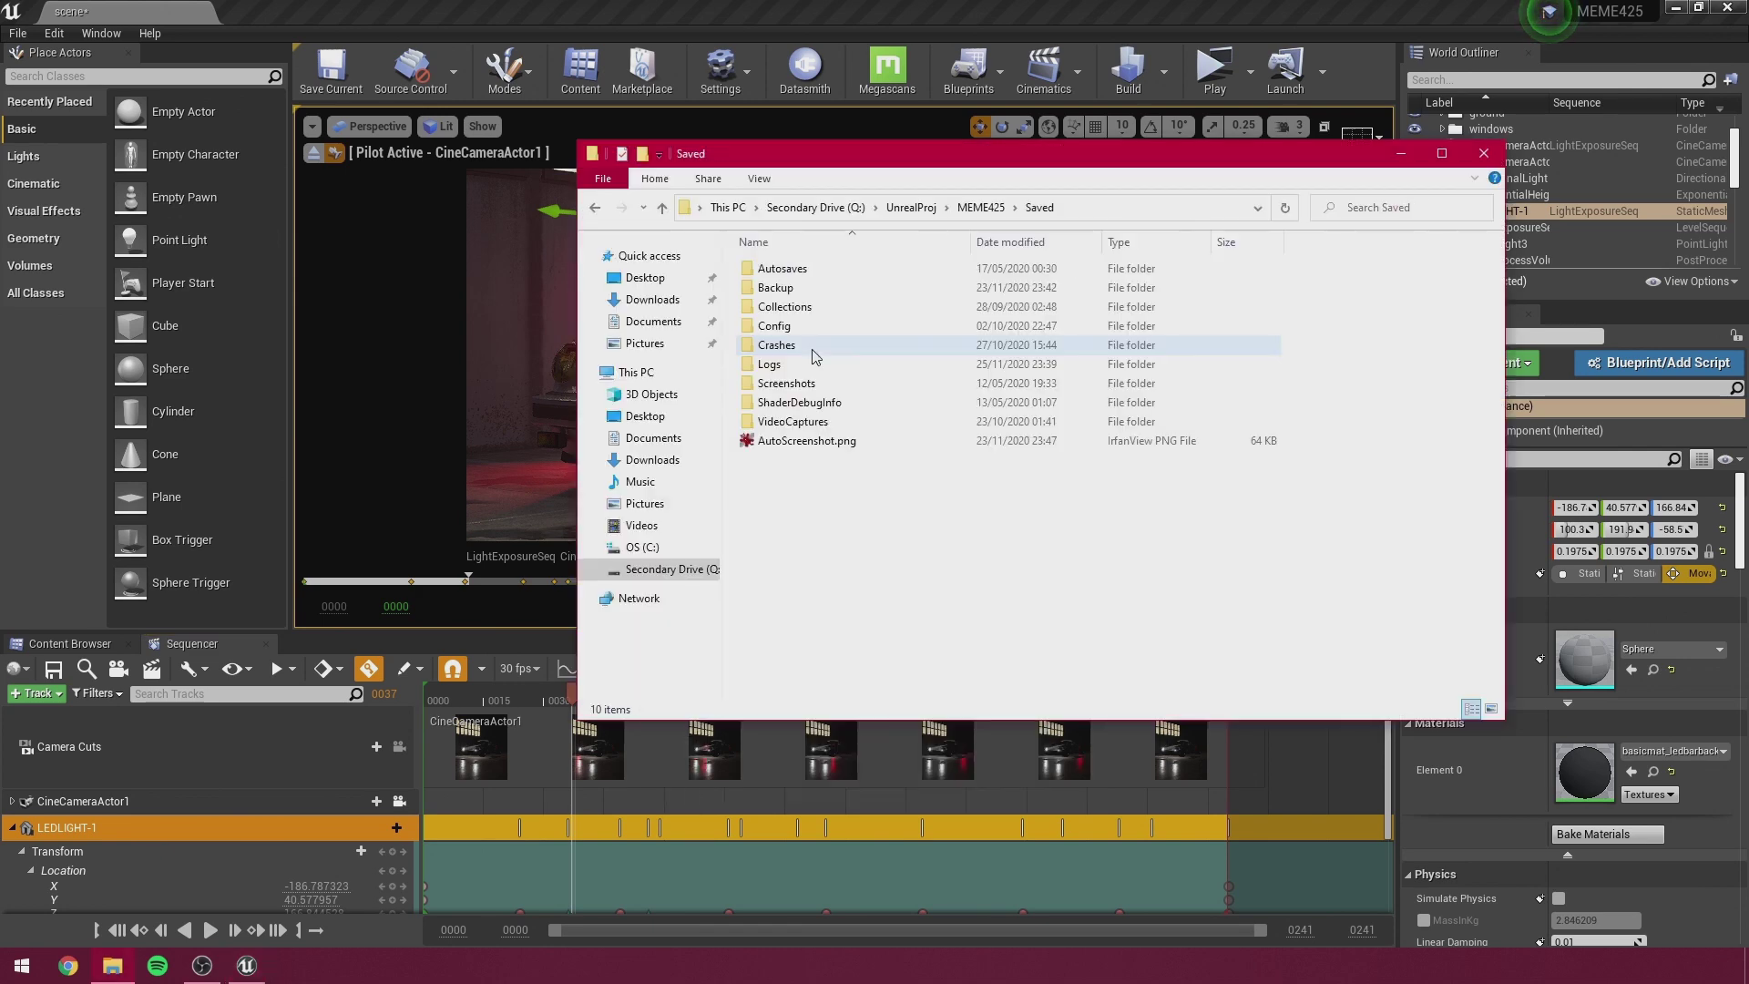
{"action": "double_click", "coordinate": [842, 424]}
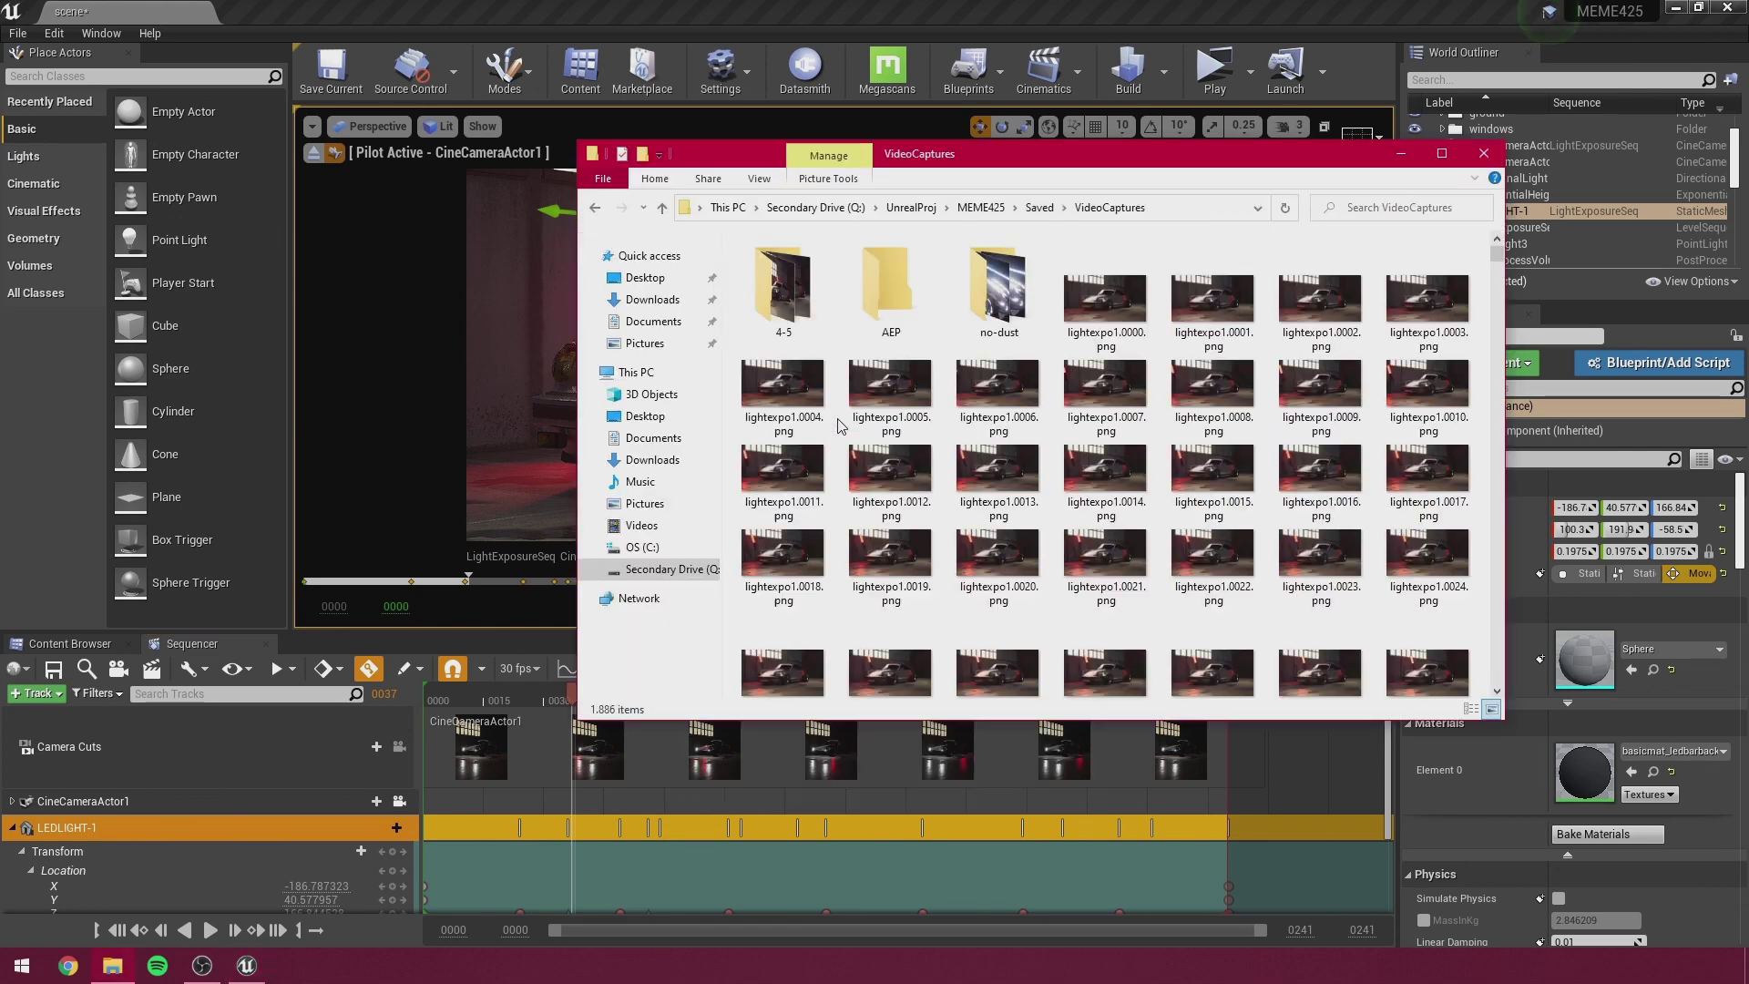
{"action": "double_click", "coordinate": [1122, 318]}
Step through the rendered frames up to lightexpo1.0066.png to examine the LED bar's movement past the car.
{"action": "scroll", "coordinate": [952, 470], "scroll_direction": "down", "scroll_amount": 5}
{"action": "key", "text": "Right"}
{"action": "key", "text": "Right"}
{"action": "key", "text": "Right"}
{"action": "key", "text": "Right"}
{"action": "key", "text": "Right"}
{"action": "key", "text": "Right"}
{"action": "key", "text": "Right"}
{"action": "key", "text": "Right"}
{"action": "key", "text": "Right"}
{"action": "key", "text": "Right"}
{"action": "key", "text": "Right"}
{"action": "key", "text": "Right"}
{"action": "key", "text": "Right"}
{"action": "key", "text": "Right"}
{"action": "key", "text": "Right"}
{"action": "key", "text": "Right"}
{"action": "key", "text": "Right"}
{"action": "key", "text": "Right"}
{"action": "key", "text": "Right"}
{"action": "key", "text": "Right"}
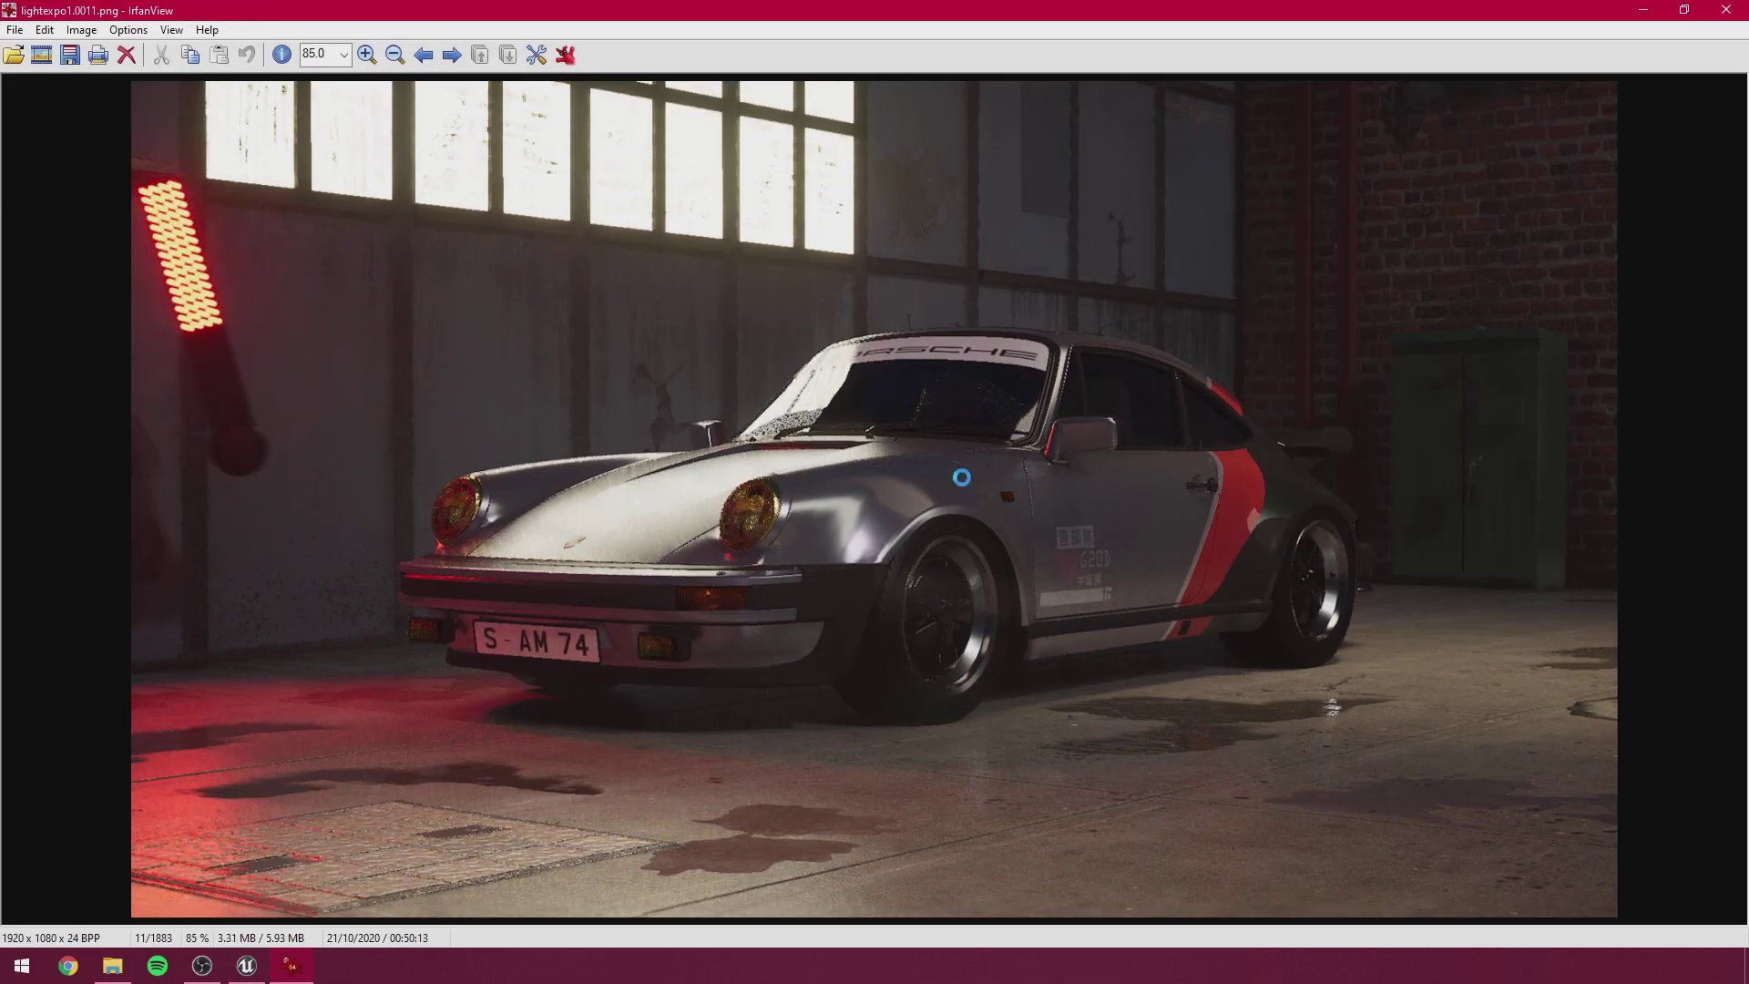
{"action": "key", "text": "Right"}
{"action": "key", "text": "Right"}
{"action": "key", "text": "Right"}
{"action": "key", "text": "Right"}
{"action": "key", "text": "Right"}
{"action": "key", "text": "Right"}
{"action": "key", "text": "Right"}
{"action": "key", "text": "Right"}
{"action": "key", "text": "Right"}
{"action": "key", "text": "Right"}
{"action": "key", "text": "Right"}
{"action": "key", "text": "Right"}
{"action": "key", "text": "Right"}
{"action": "key", "text": "Right"}
{"action": "key", "text": "Right"}
{"action": "key", "text": "Right"}
{"action": "key", "text": "Right"}
{"action": "key", "text": "Right"}
{"action": "key", "text": "Right"}
{"action": "key", "text": "Right"}
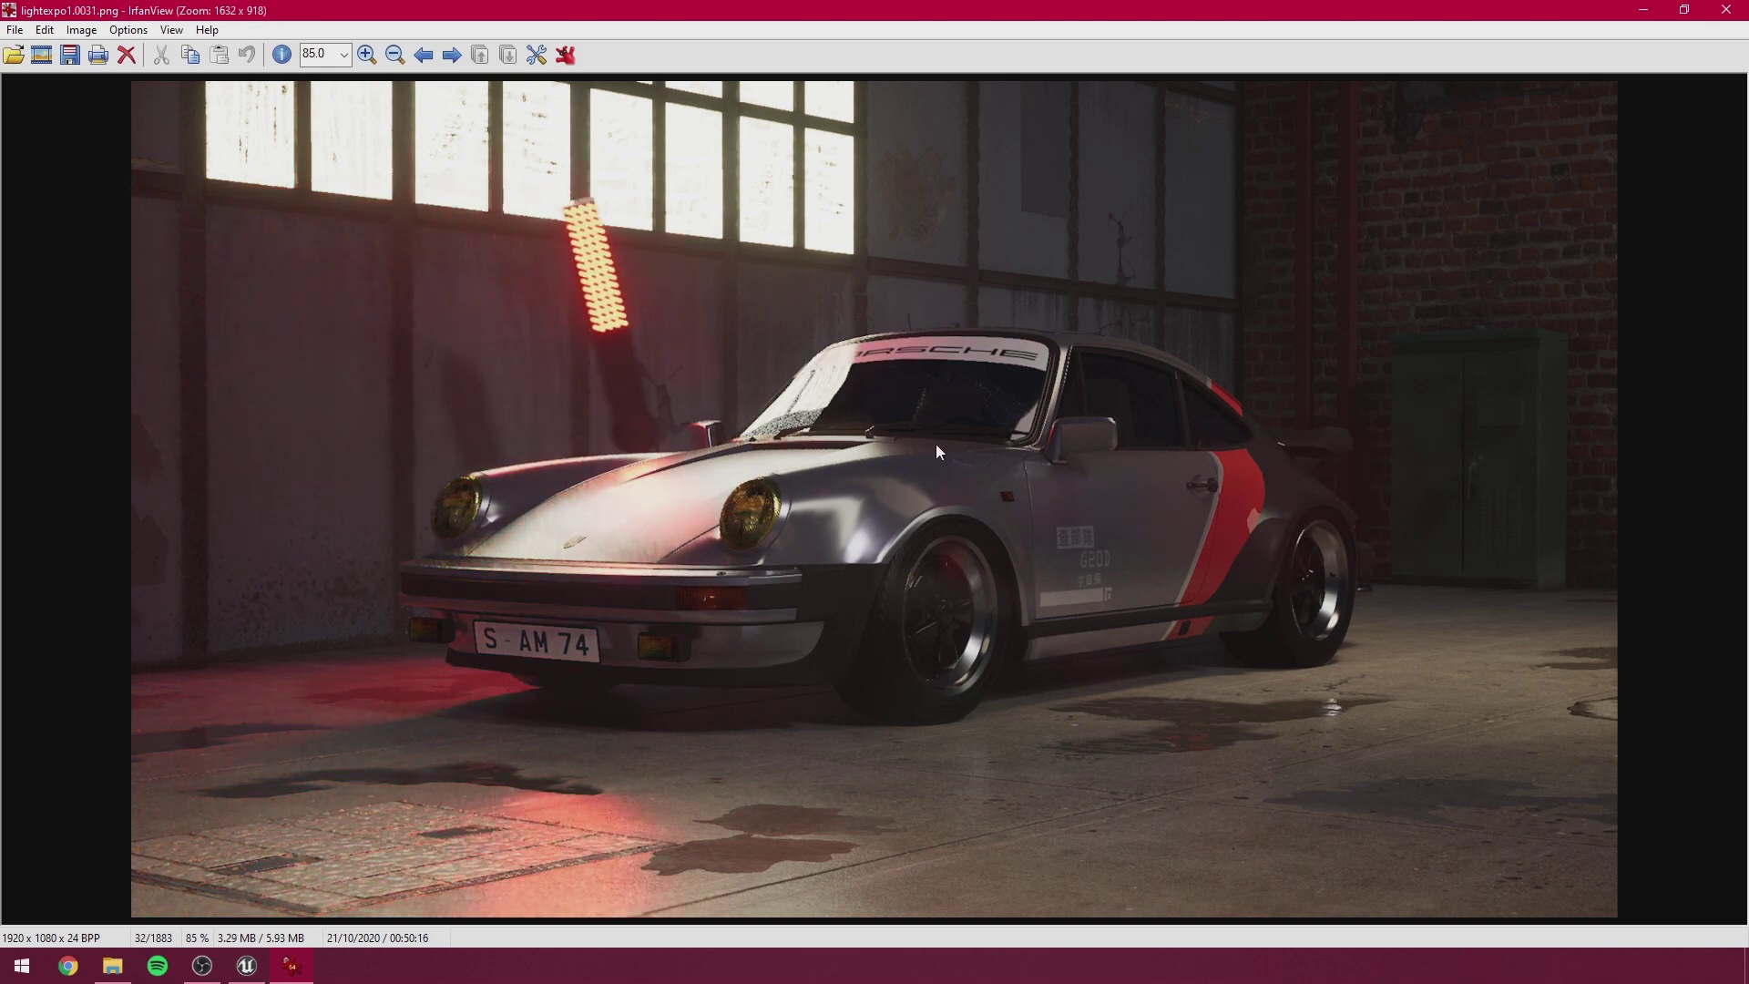
{"action": "key", "text": "Right"}
{"action": "key", "text": "Right"}
{"action": "key", "text": "Right"}
{"action": "key", "text": "Right"}
{"action": "key", "text": "Right"}
{"action": "key", "text": "Right"}
{"action": "key", "text": "Right"}
{"action": "key", "text": "Right"}
{"action": "key", "text": "Right"}
{"action": "key", "text": "Right"}
{"action": "key", "text": "Right"}
{"action": "key", "text": "Right"}
{"action": "key", "text": "Right"}
{"action": "key", "text": "Right"}
{"action": "key", "text": "Right"}
{"action": "key", "text": "Right"}
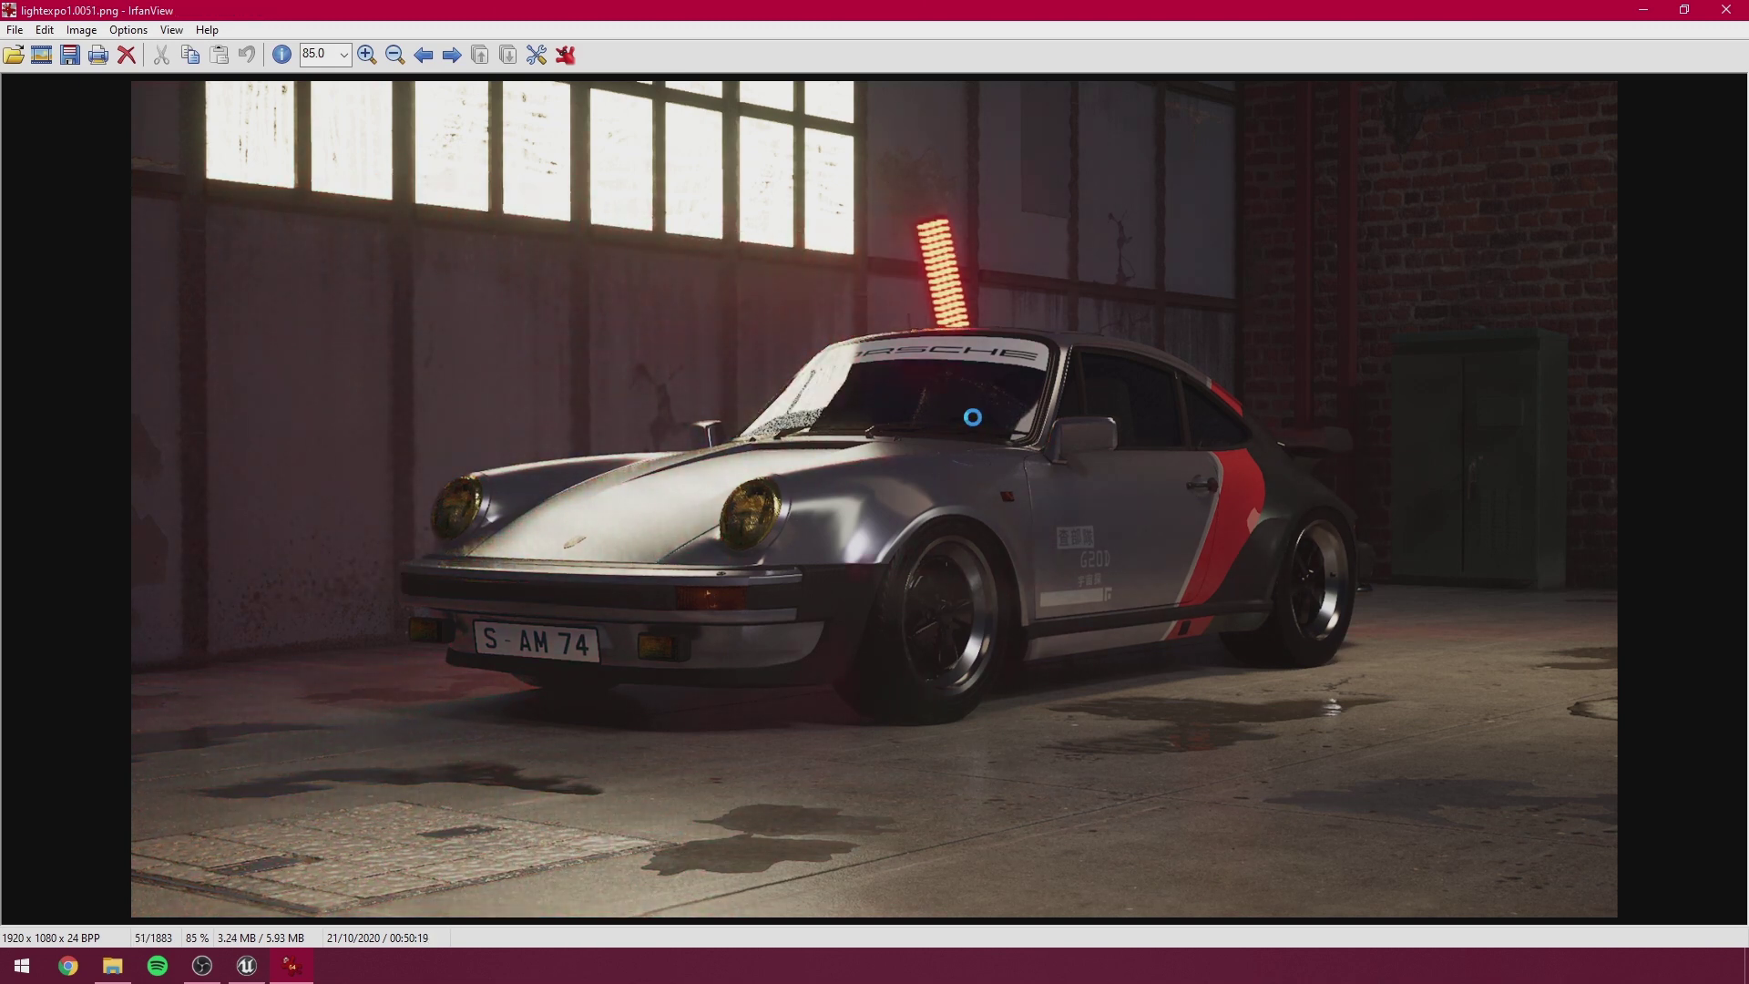
{"action": "key", "text": "Right"}
{"action": "key", "text": "Right"}
{"action": "key", "text": "Right"}
{"action": "key", "text": "Right"}
{"action": "key", "text": "Right"}
{"action": "key", "text": "Right"}
{"action": "key", "text": "Right"}
{"action": "key", "text": "Right"}
{"action": "key", "text": "Right"}
{"action": "key", "text": "Right"}
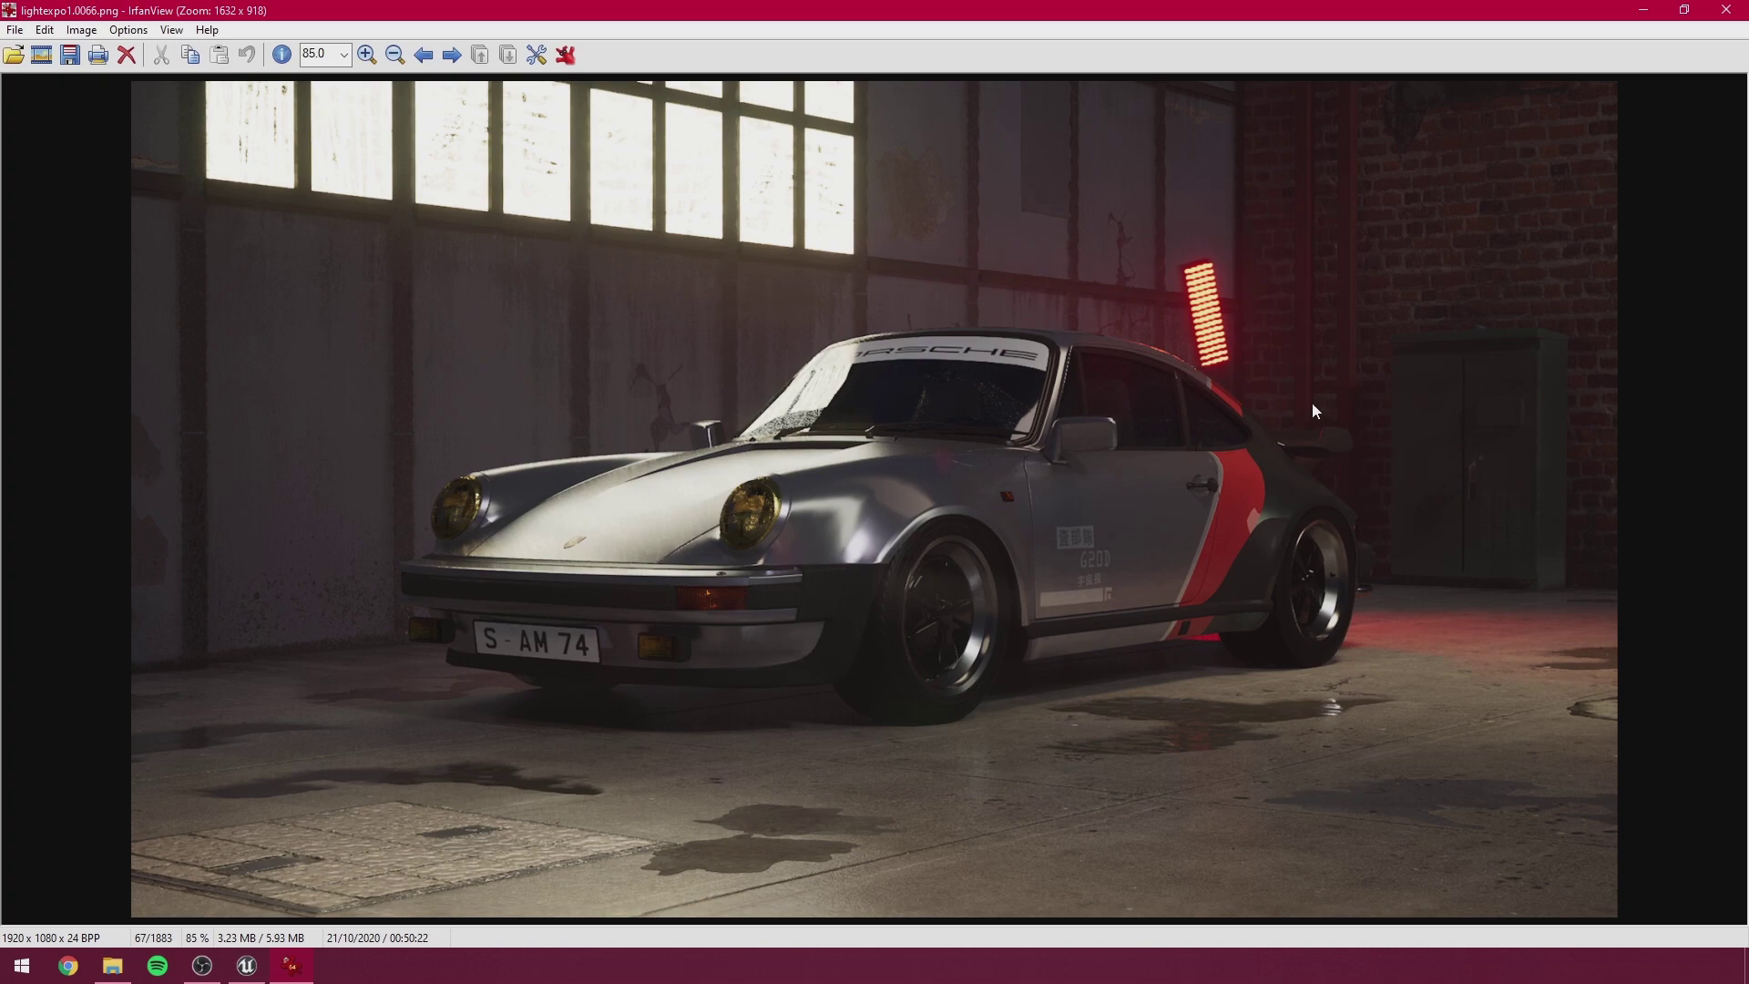
Return to the VideoCaptures folder and reopen the first rendered frame, lightexpo1.0000.png.
{"action": "key", "text": "Escape"}
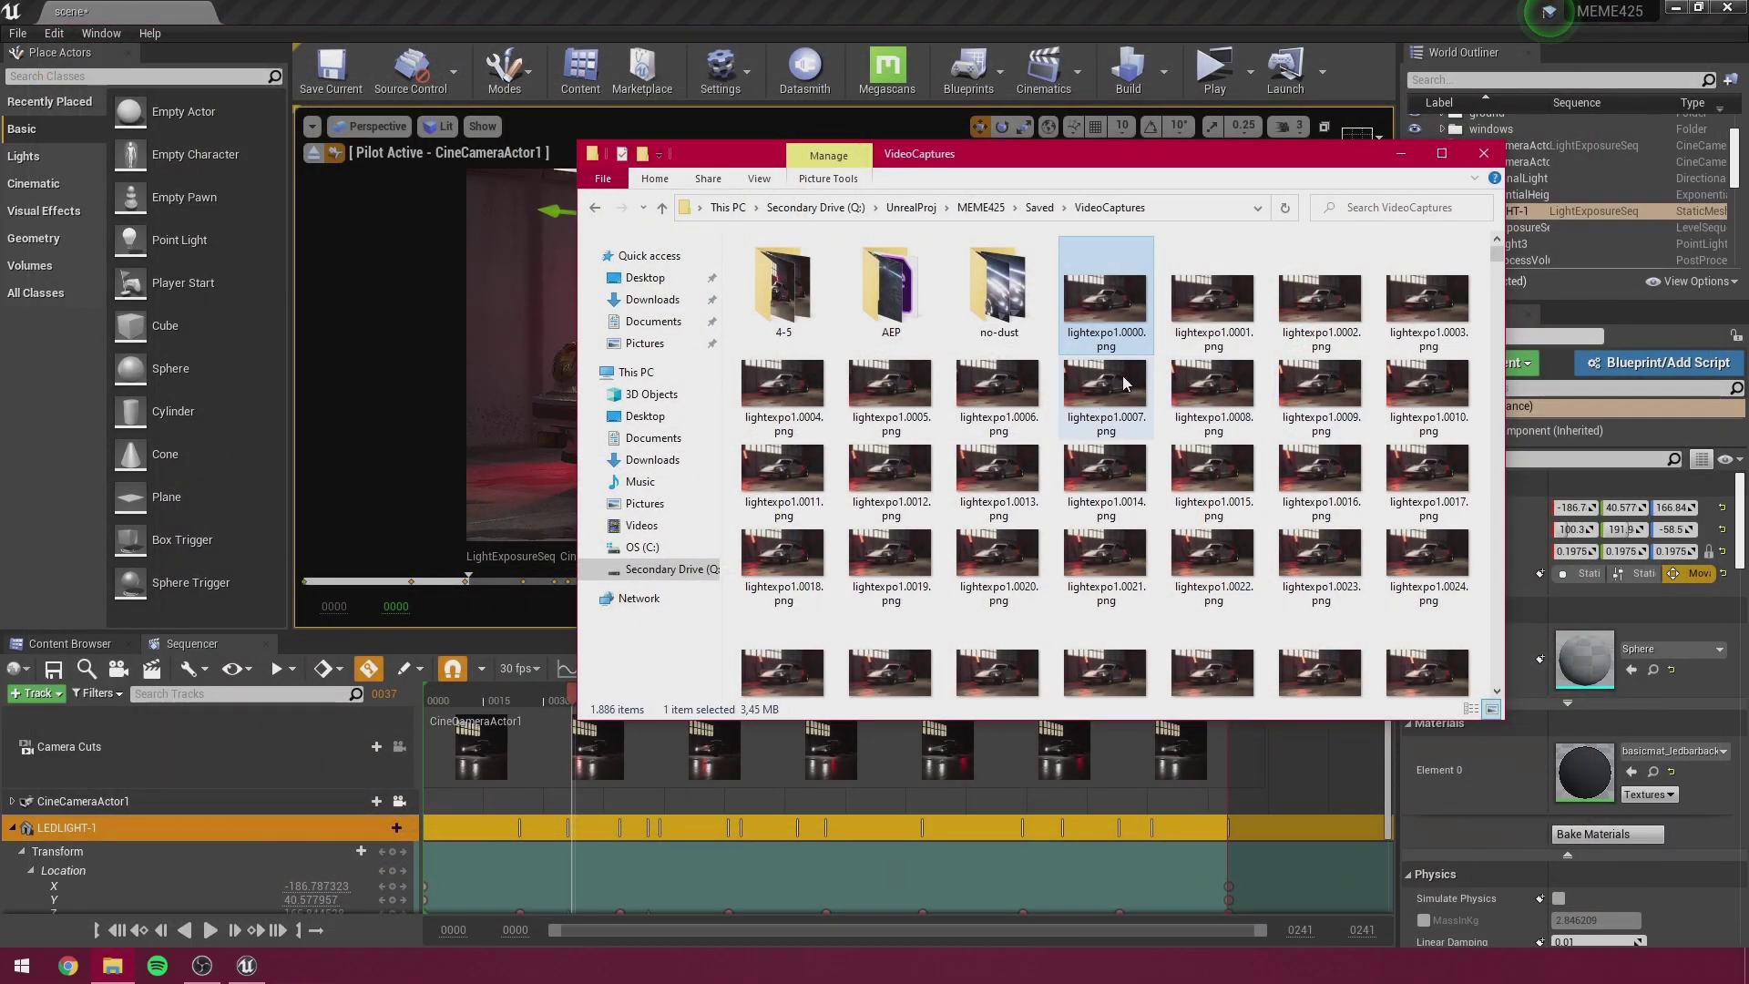
{"action": "double_click", "coordinate": [1106, 299]}
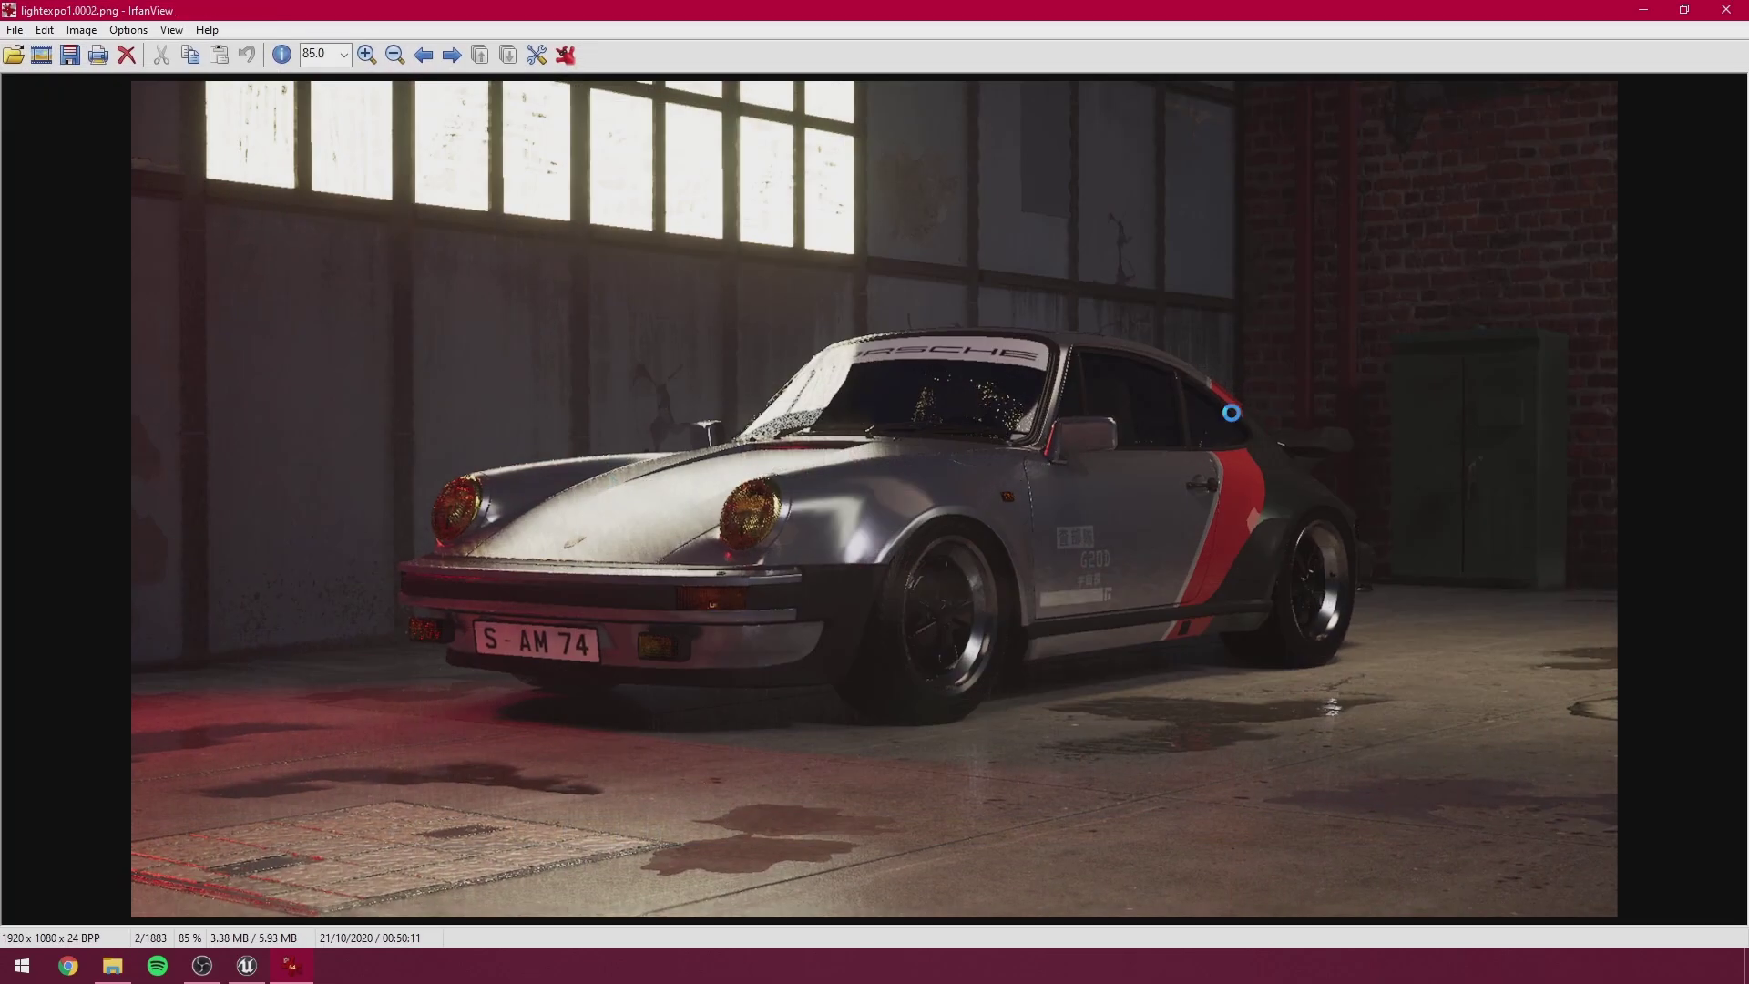
{"action": "key", "text": "Left"}
{"action": "key", "text": "Left"}
{"action": "key", "text": "Left"}
{"action": "left_click", "coordinate": [1025, 414]}
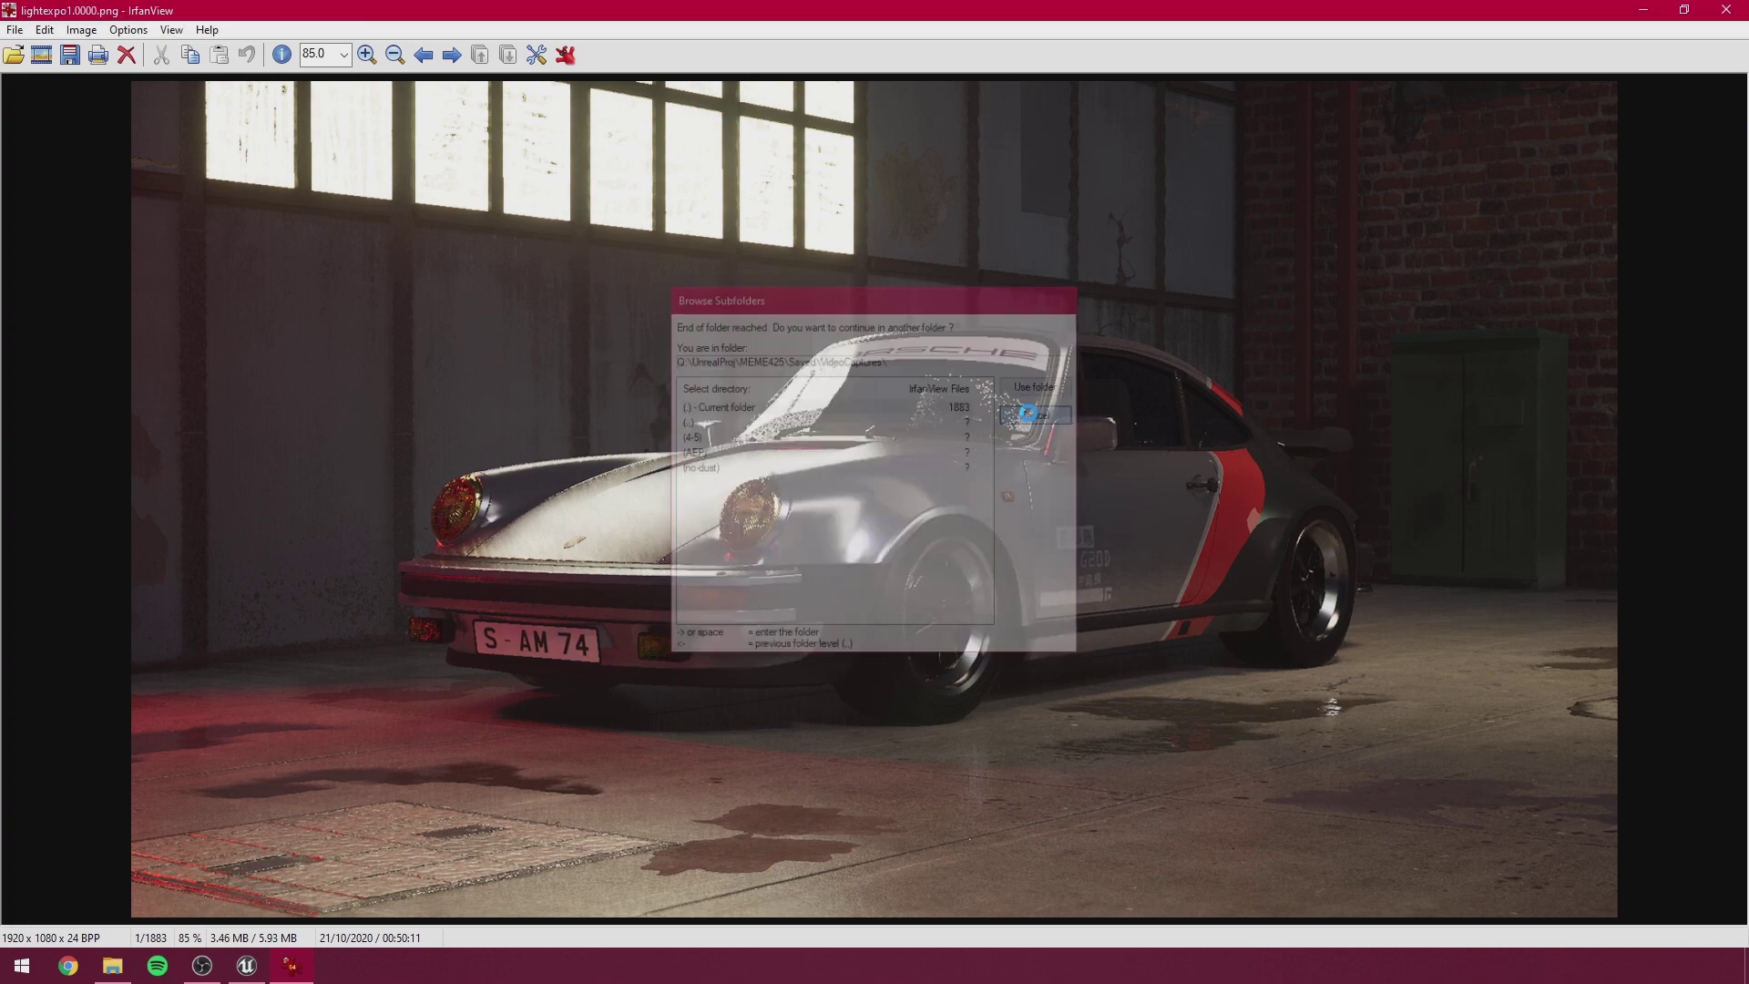
Step forward through the rendered frames from lightexpo1.0000.png to examine how the light moves around the car.
{"action": "key", "text": "Right"}
{"action": "key", "text": "Right"}
{"action": "key", "text": "Right"}
{"action": "key", "text": "Right"}
{"action": "key", "text": "Right"}
{"action": "key", "text": "Right"}
{"action": "key", "text": "Right"}
{"action": "key", "text": "Right"}
{"action": "key", "text": "Right"}
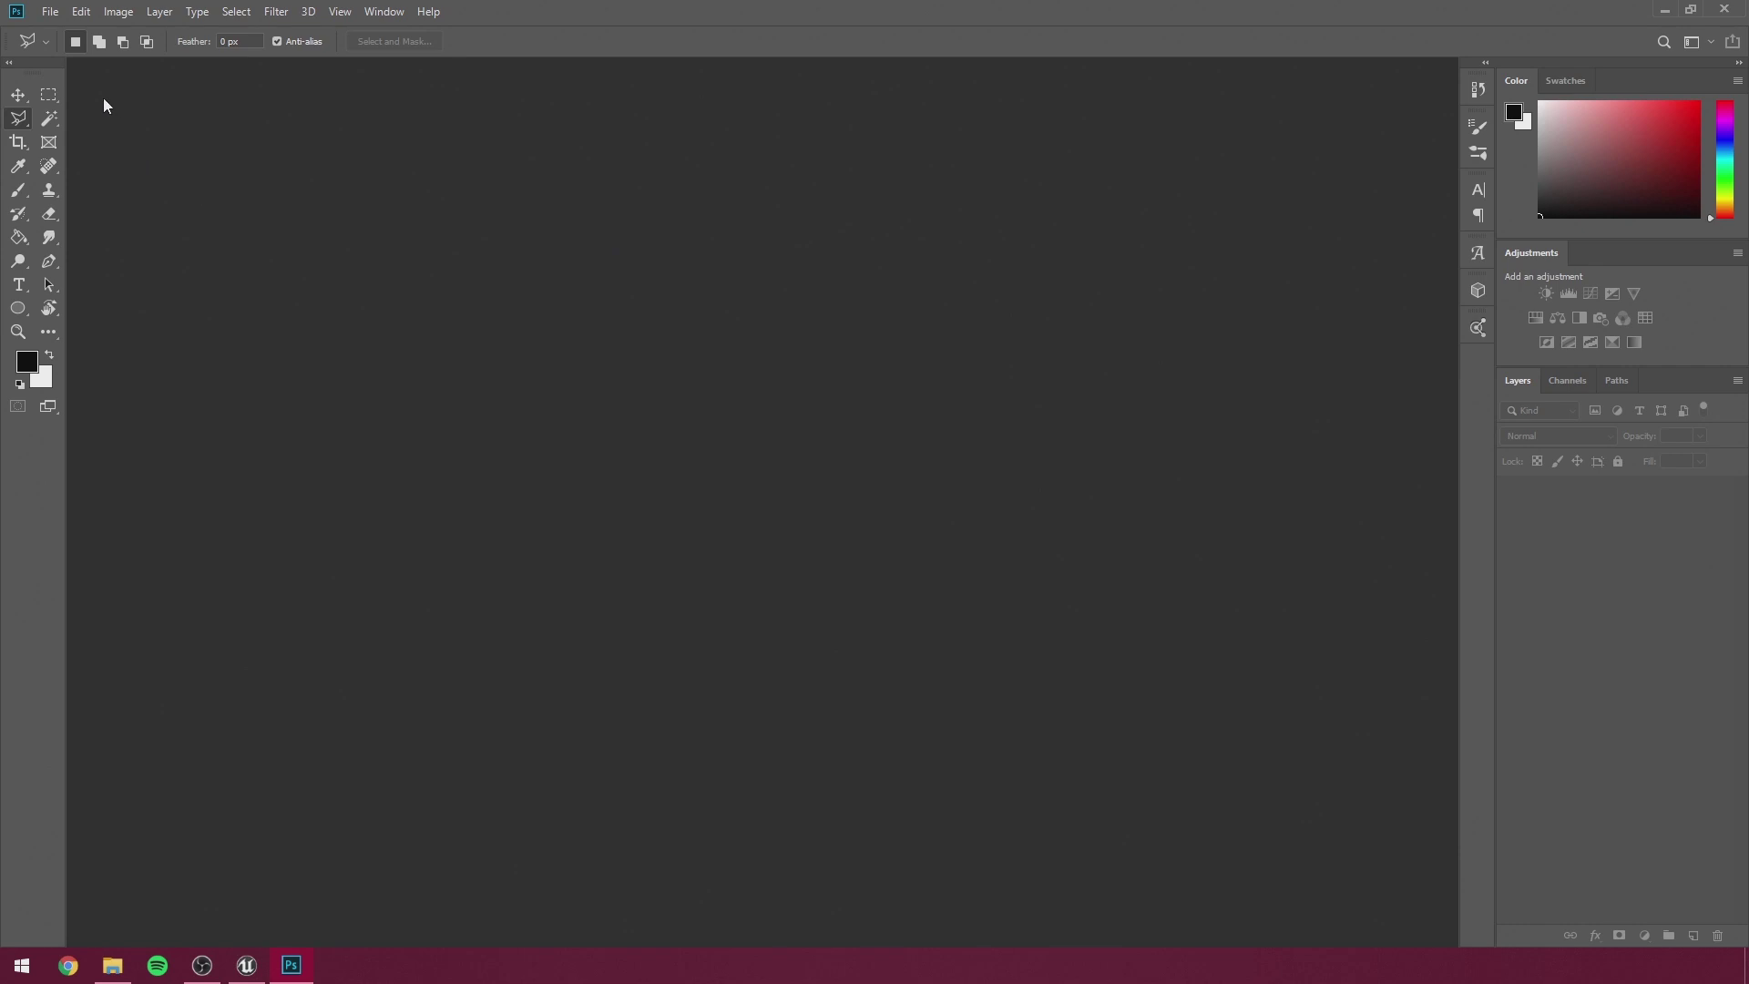
Start loading files into a stack and choose lightexpo2.0015.png through lightexpo2.0199.png from the VideoCaptures folder as source files.
{"action": "left_click", "coordinate": [51, 12]}
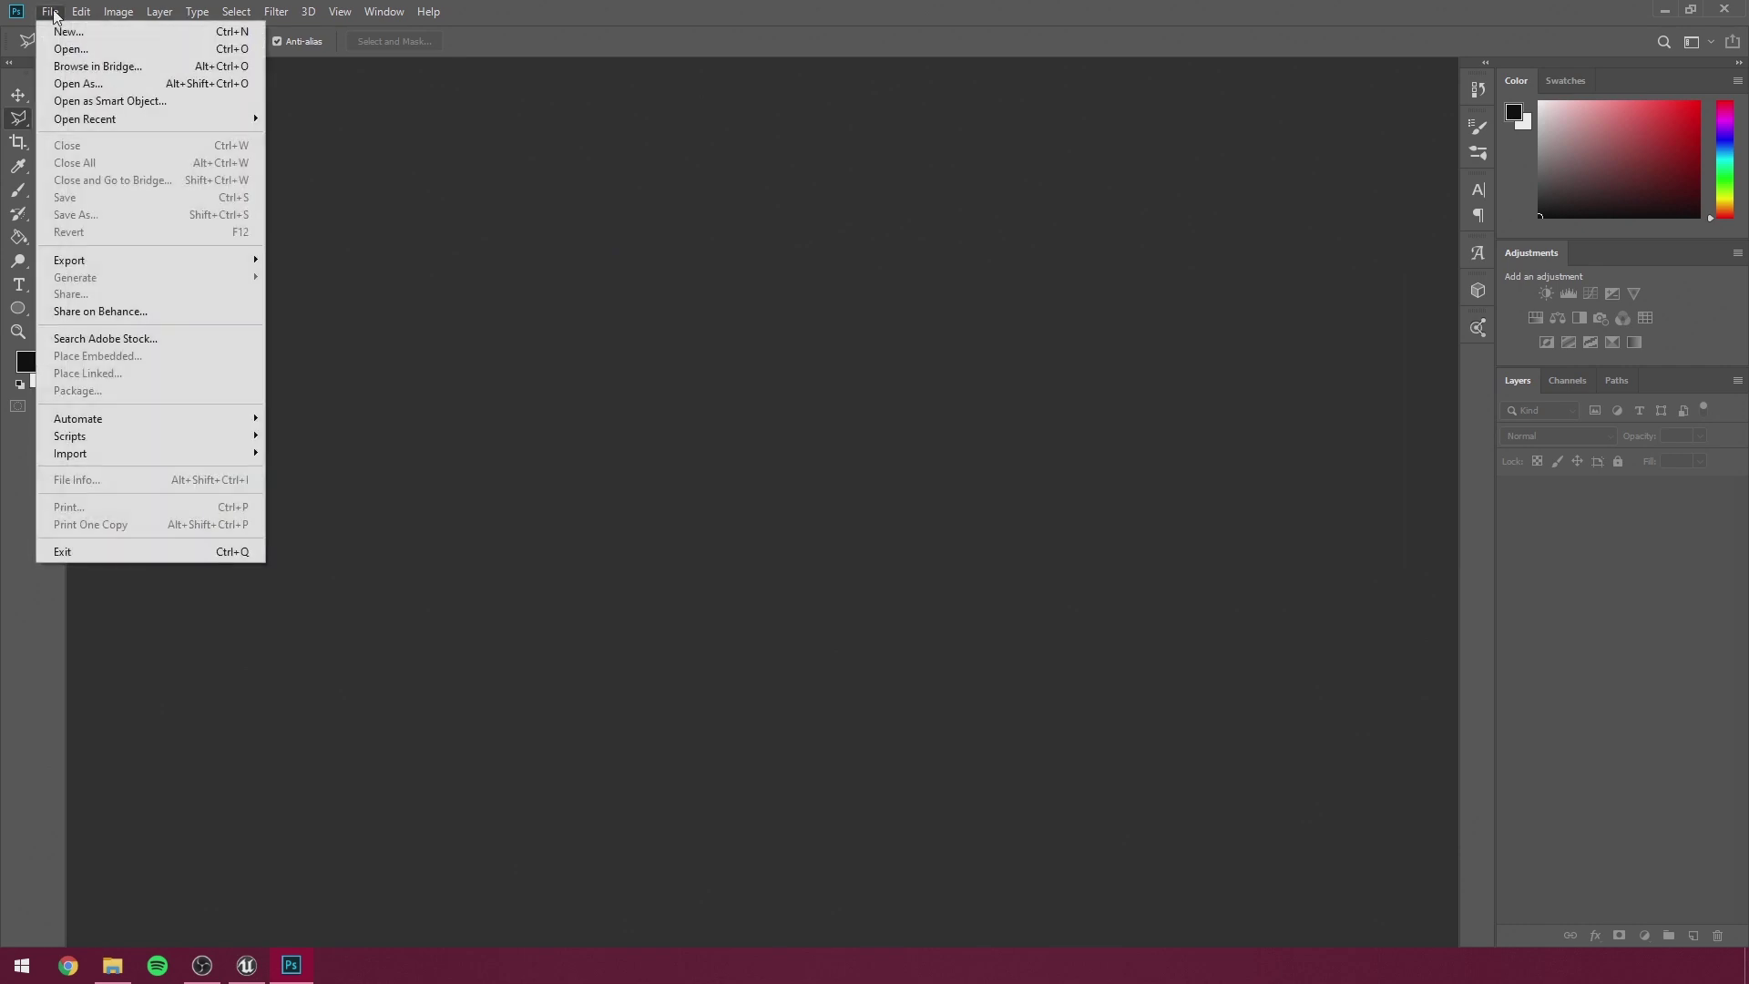
{"action": "mouse_move", "coordinate": [167, 441]}
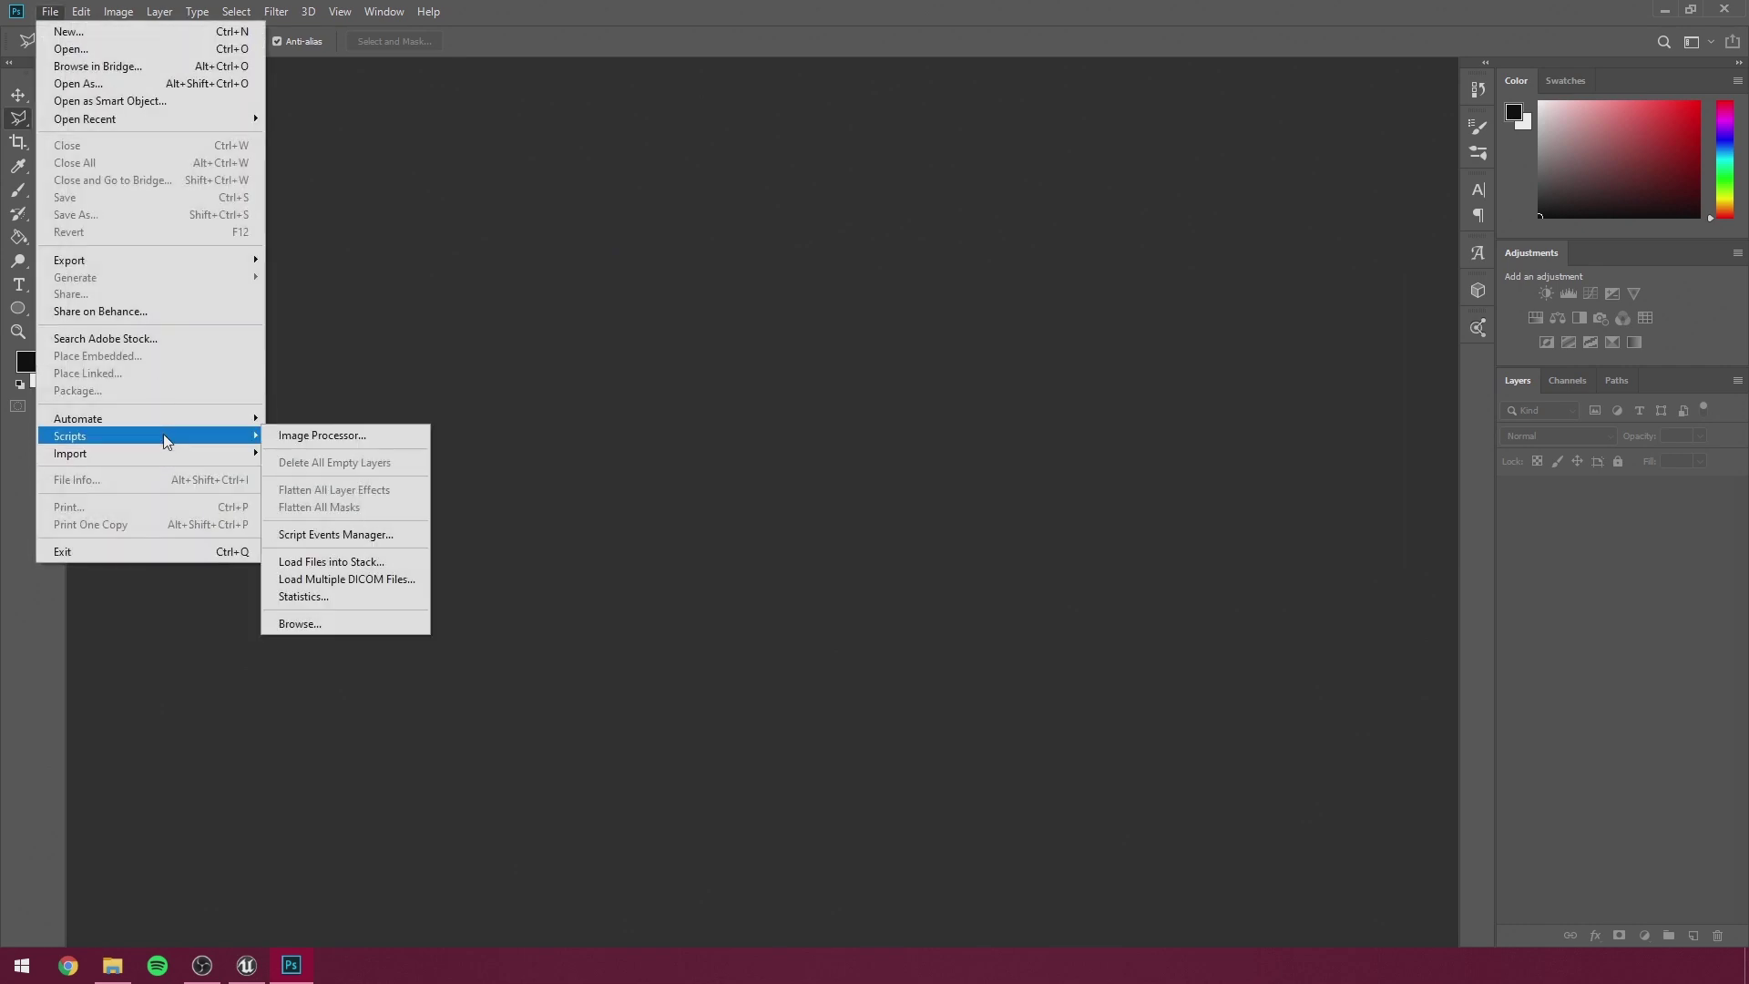
{"action": "left_click", "coordinate": [381, 561]}
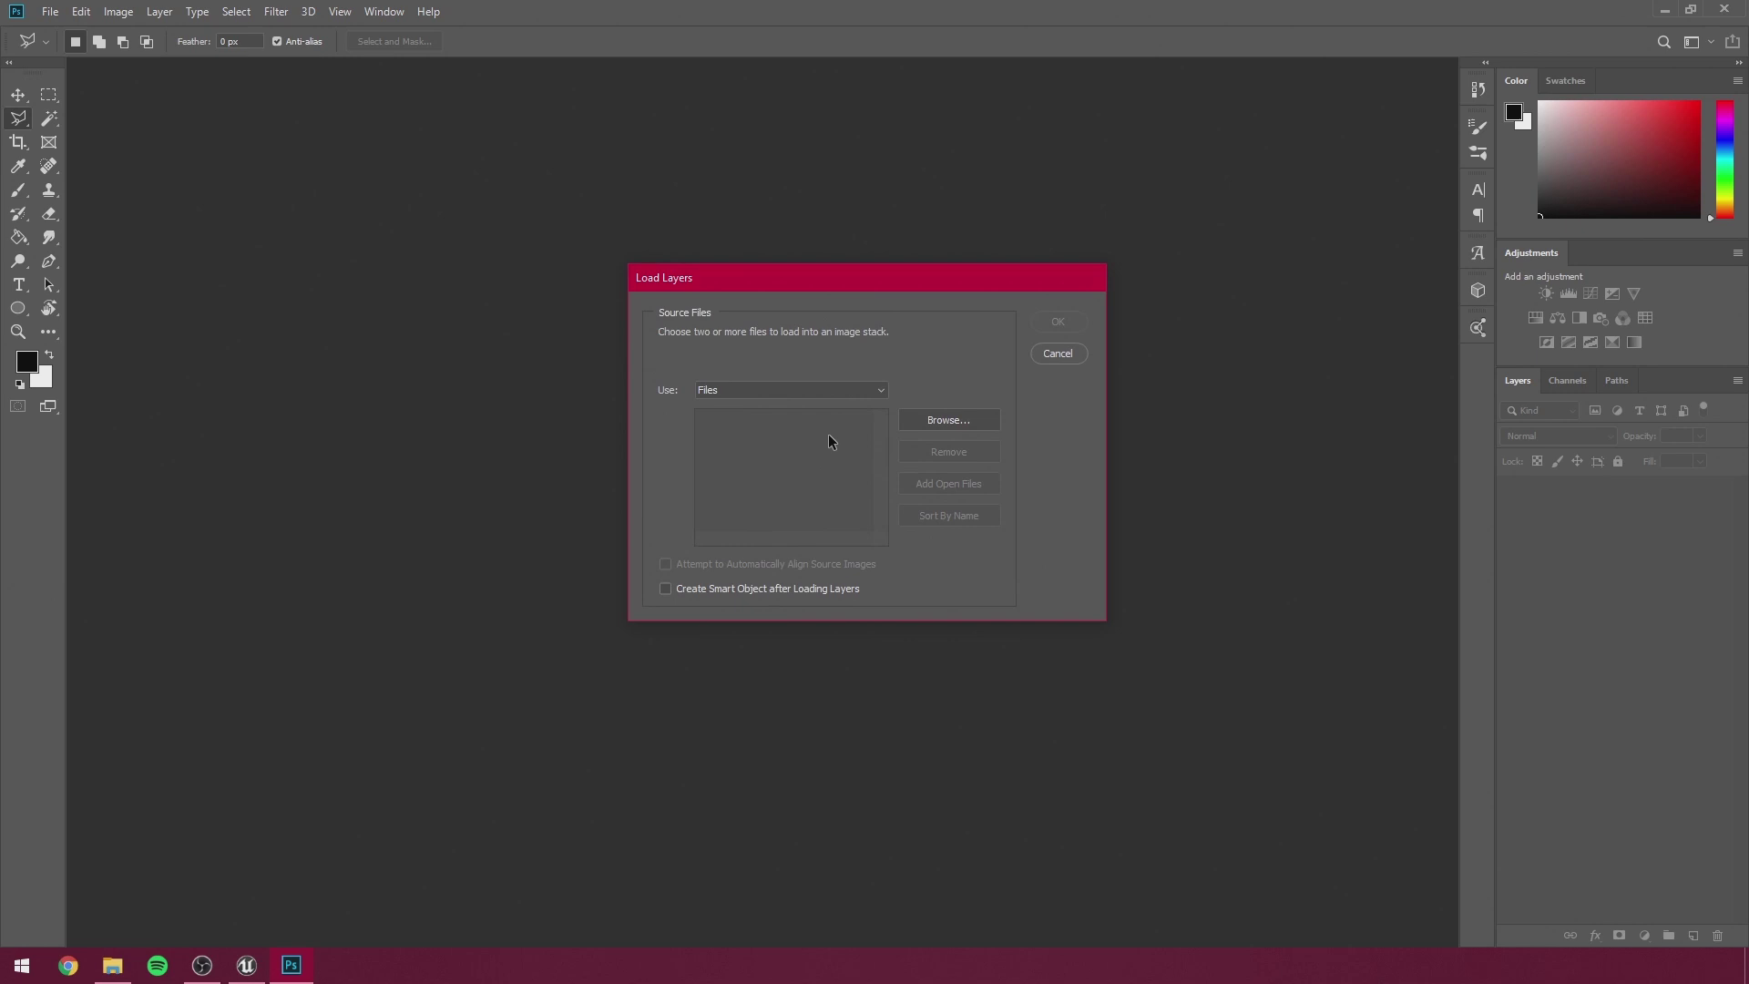
{"action": "left_click", "coordinate": [949, 419]}
{"action": "left_click", "coordinate": [1132, 428]}
{"action": "scroll", "coordinate": [1148, 564], "scroll_direction": "down", "scroll_amount": 10}
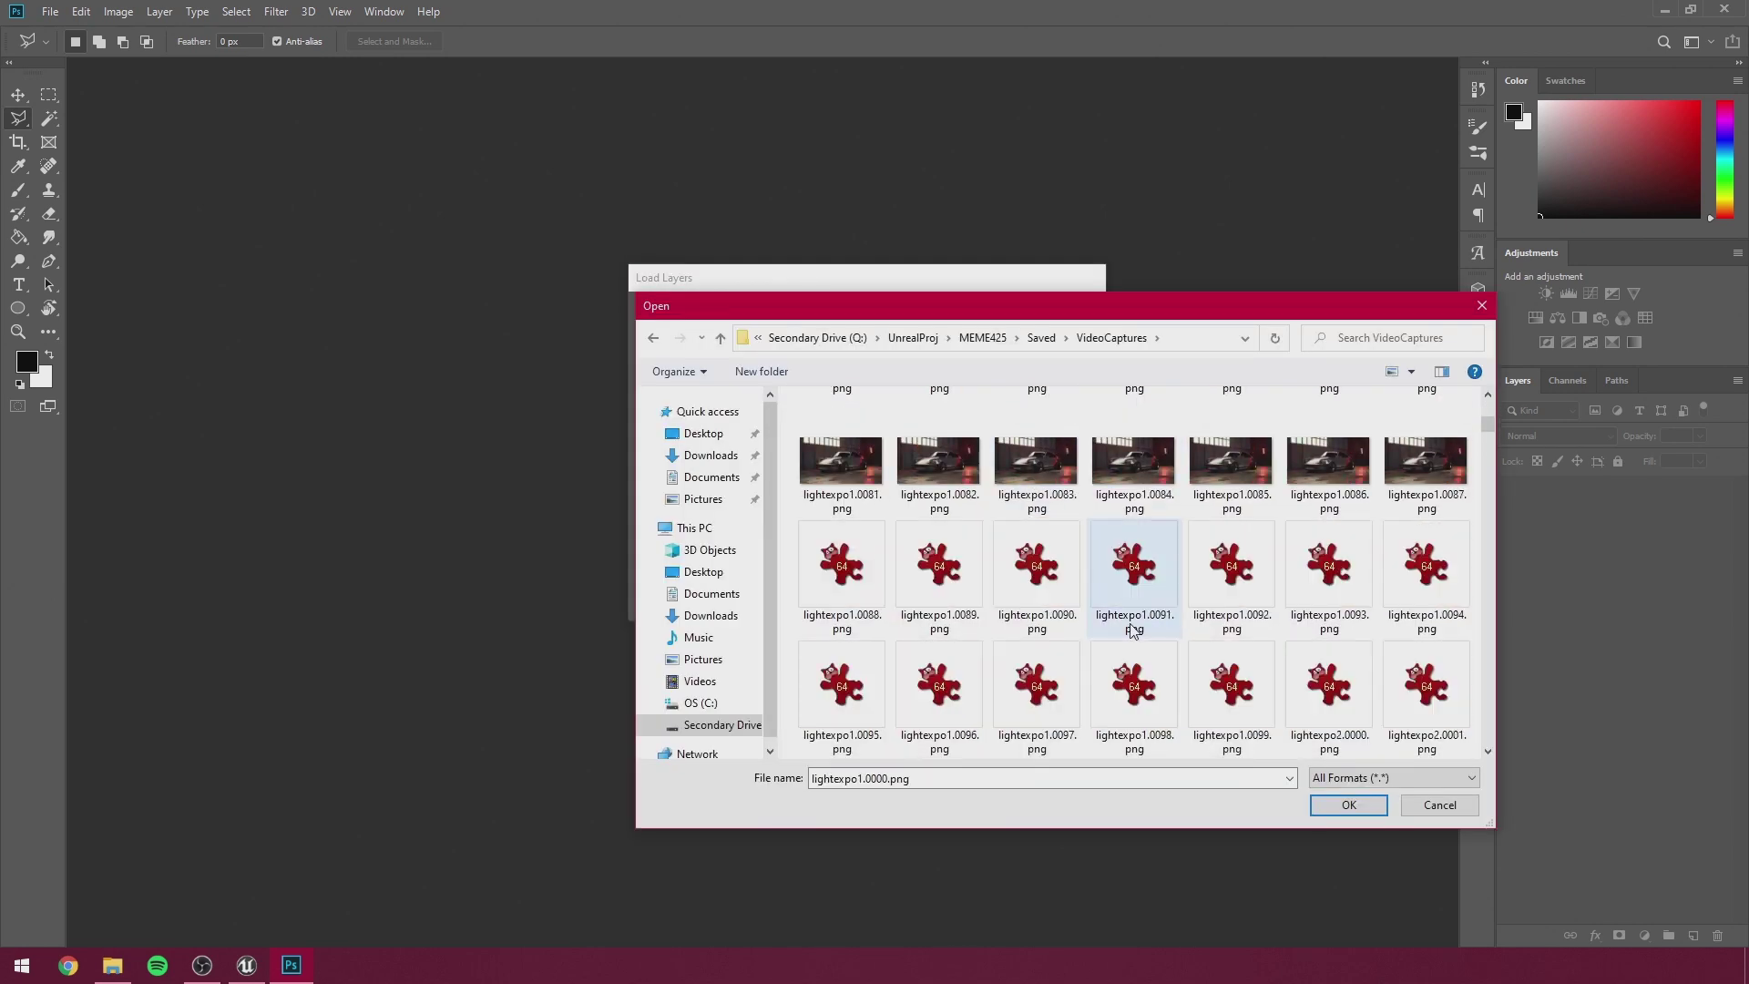
{"action": "scroll", "coordinate": [1160, 608], "scroll_direction": "up", "scroll_amount": 5}
{"action": "left_click", "coordinate": [1425, 446]}
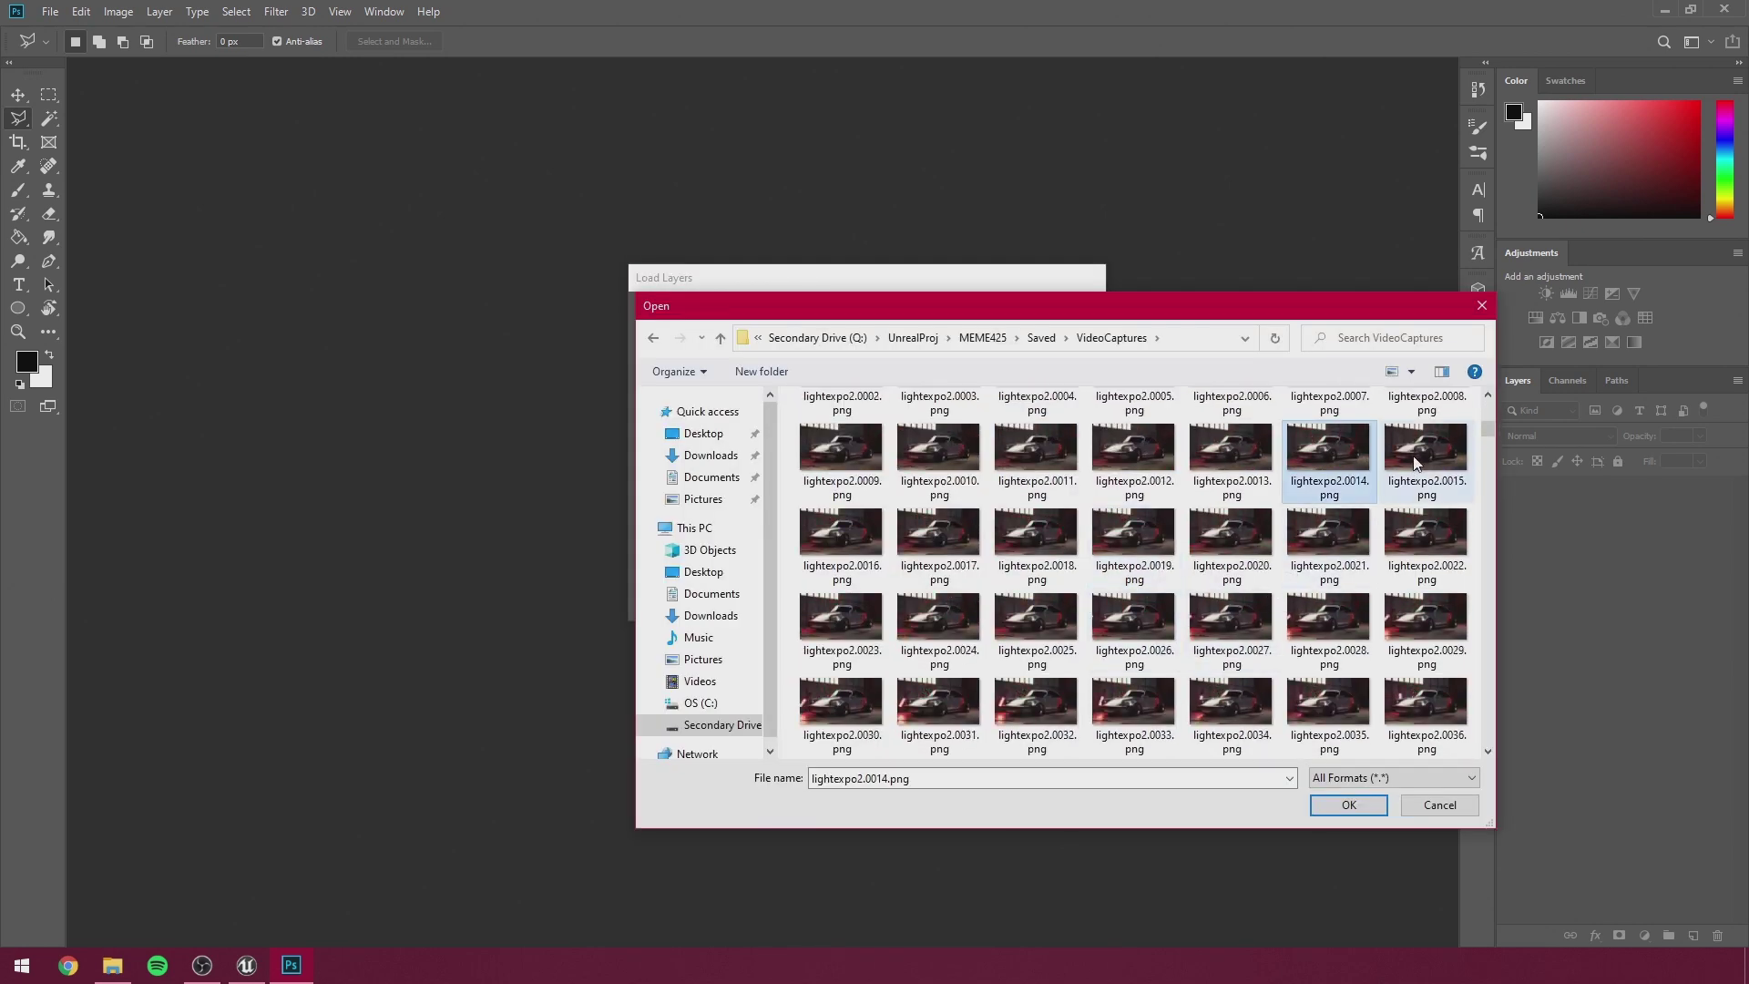
{"action": "scroll", "coordinate": [1193, 601], "scroll_direction": "down", "scroll_amount": 7}
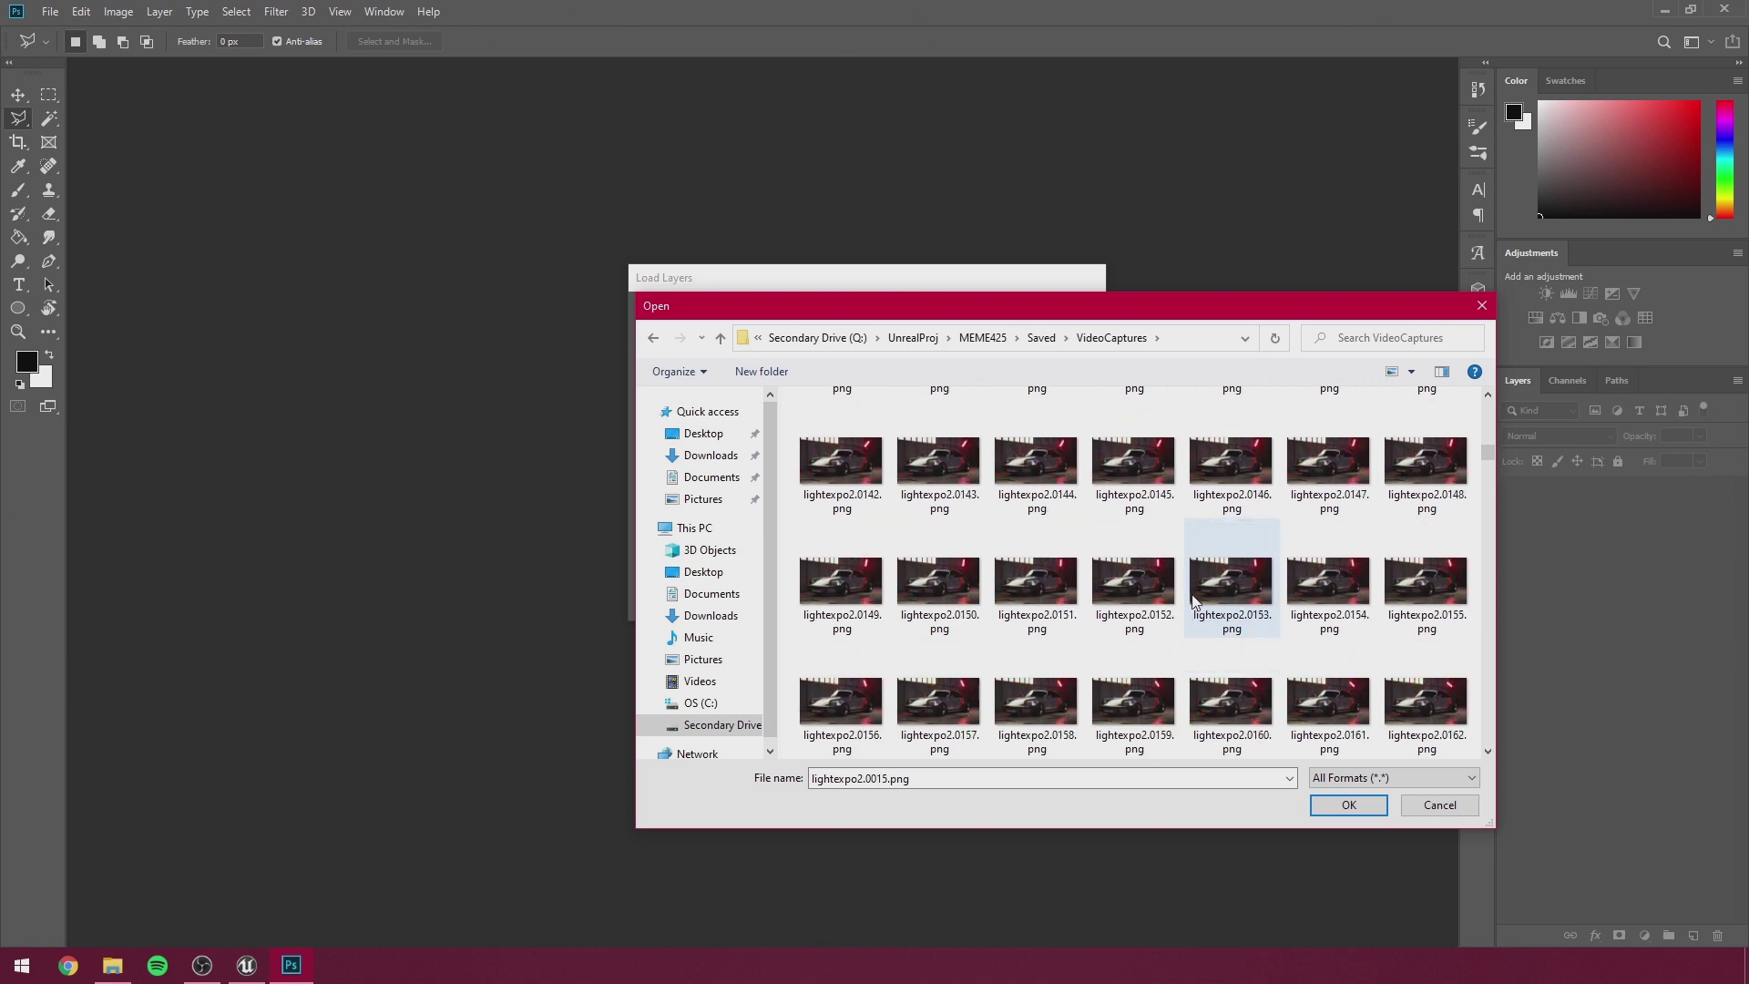
{"action": "scroll", "coordinate": [1193, 601], "scroll_direction": "down", "scroll_amount": 3}
{"action": "left_click", "coordinate": [939, 656], "text": "shift"}
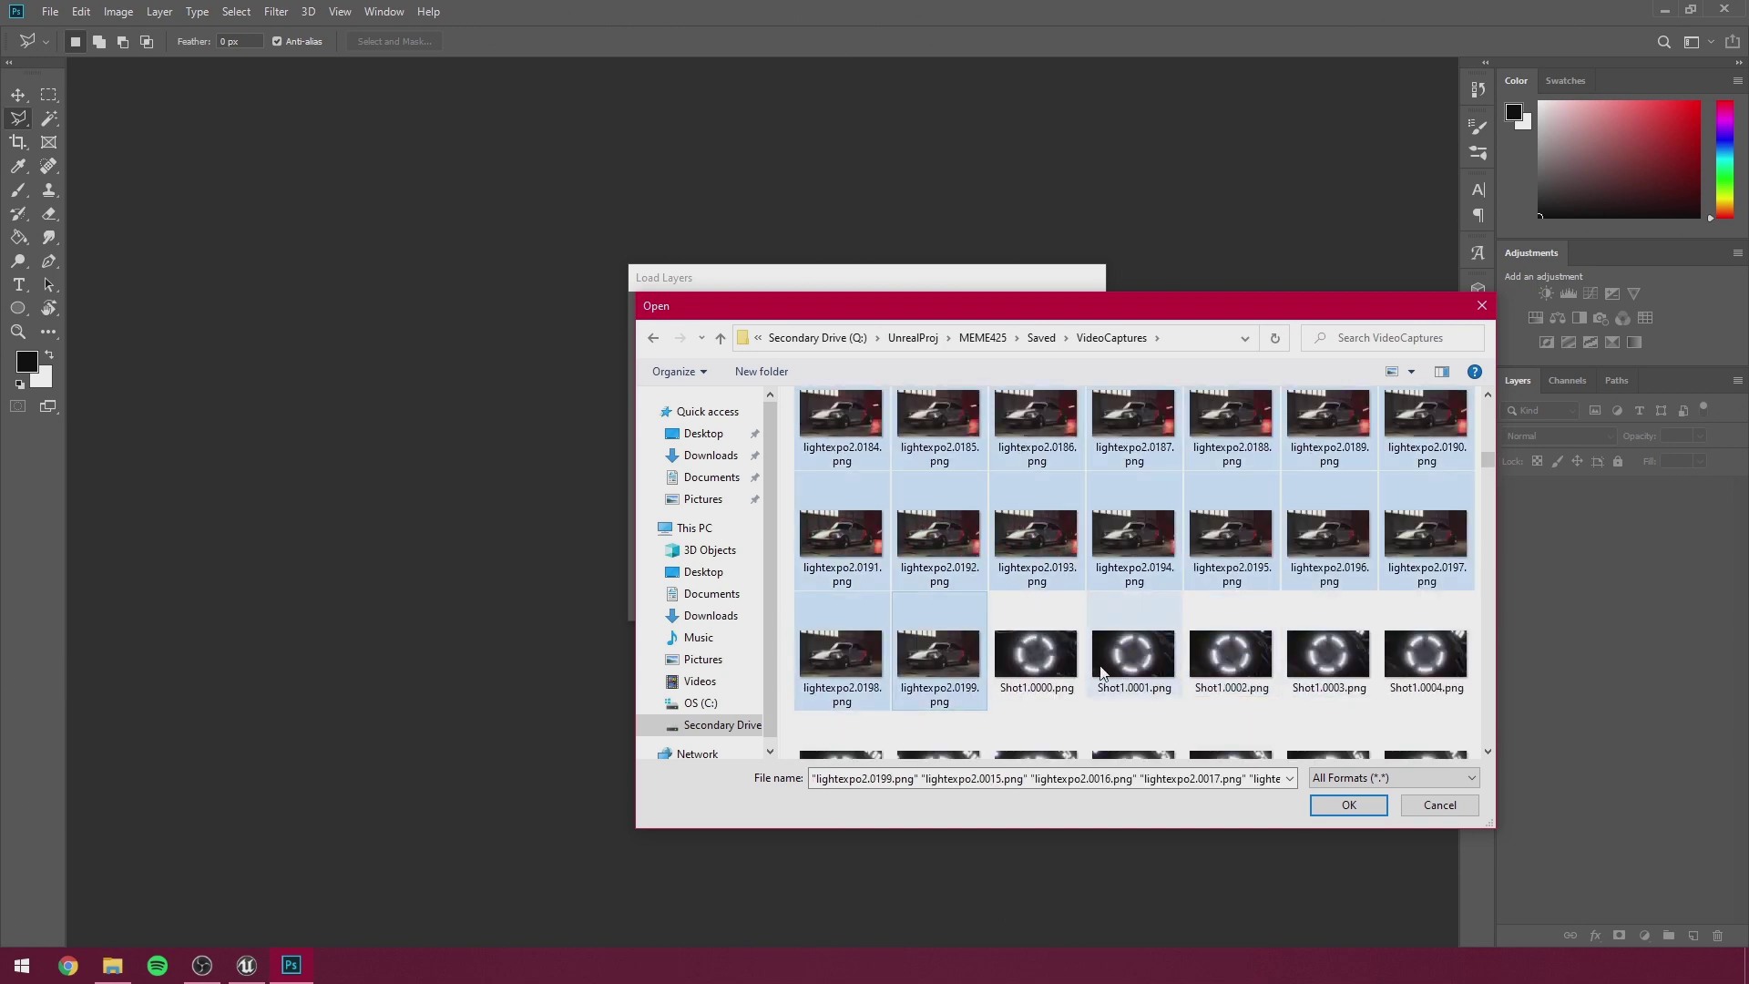
{"action": "left_click", "coordinate": [1342, 806]}
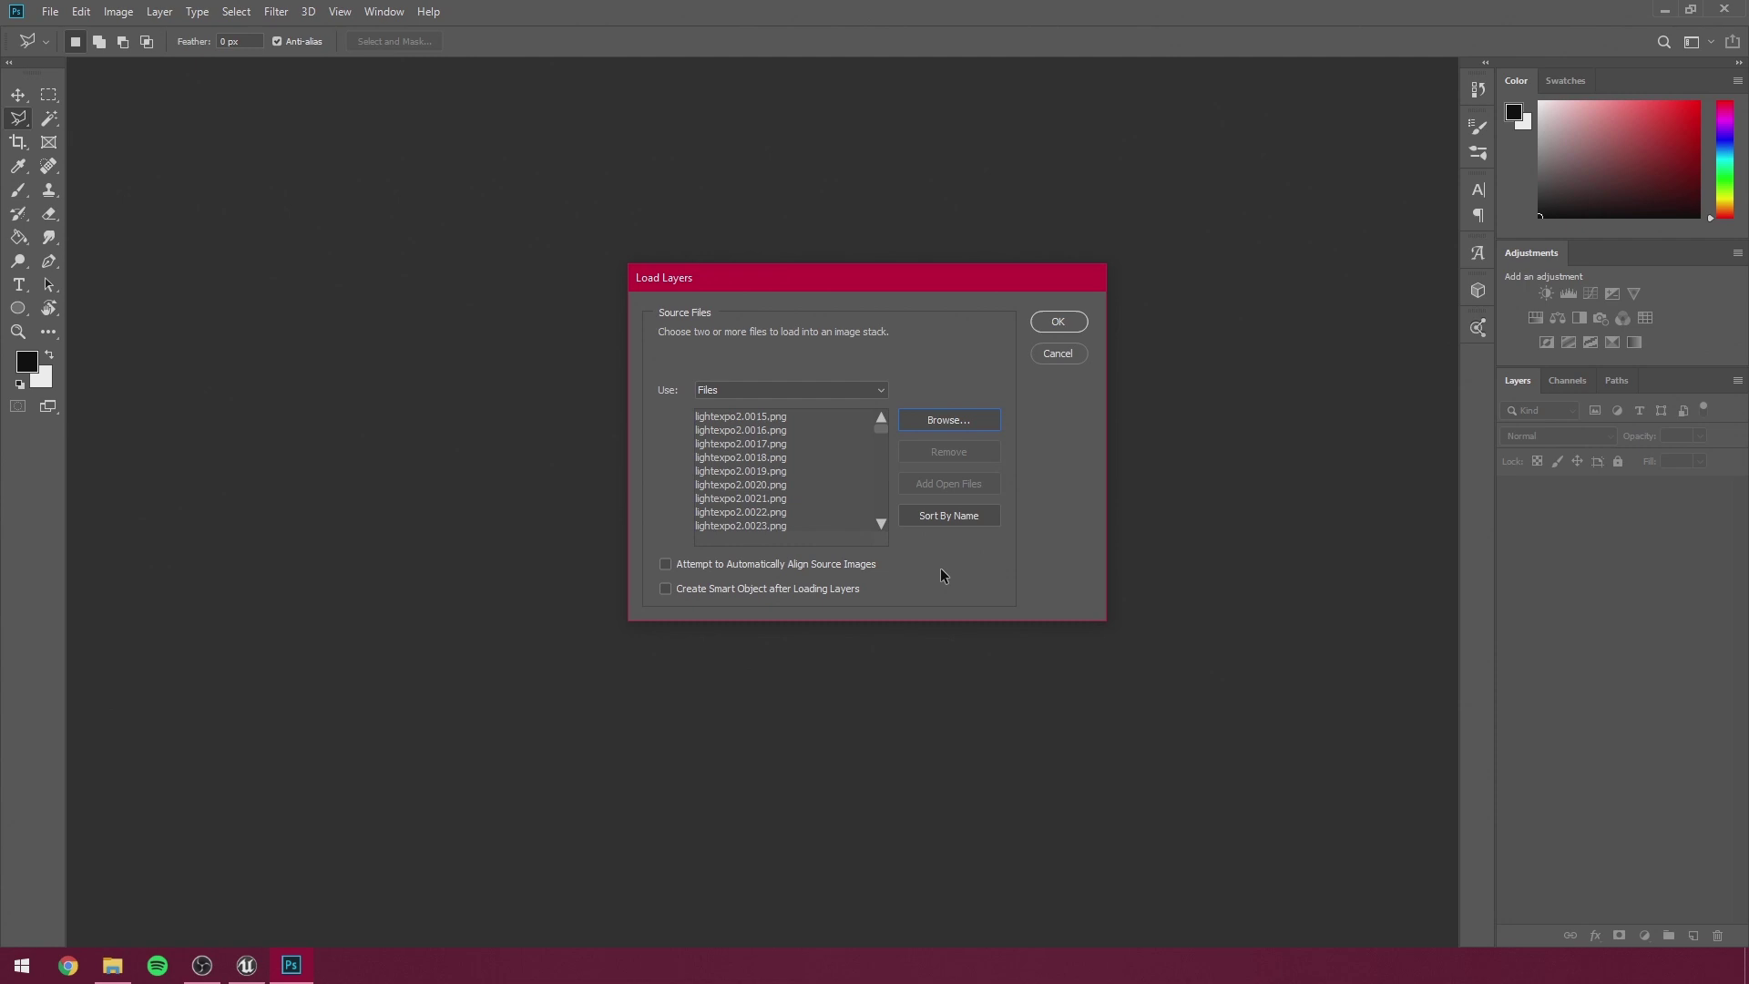
Check the list of source frames and load them as layers of one document.
{"action": "left_click_drag", "start_coordinate": [1007, 285], "coordinate": [985, 278]}
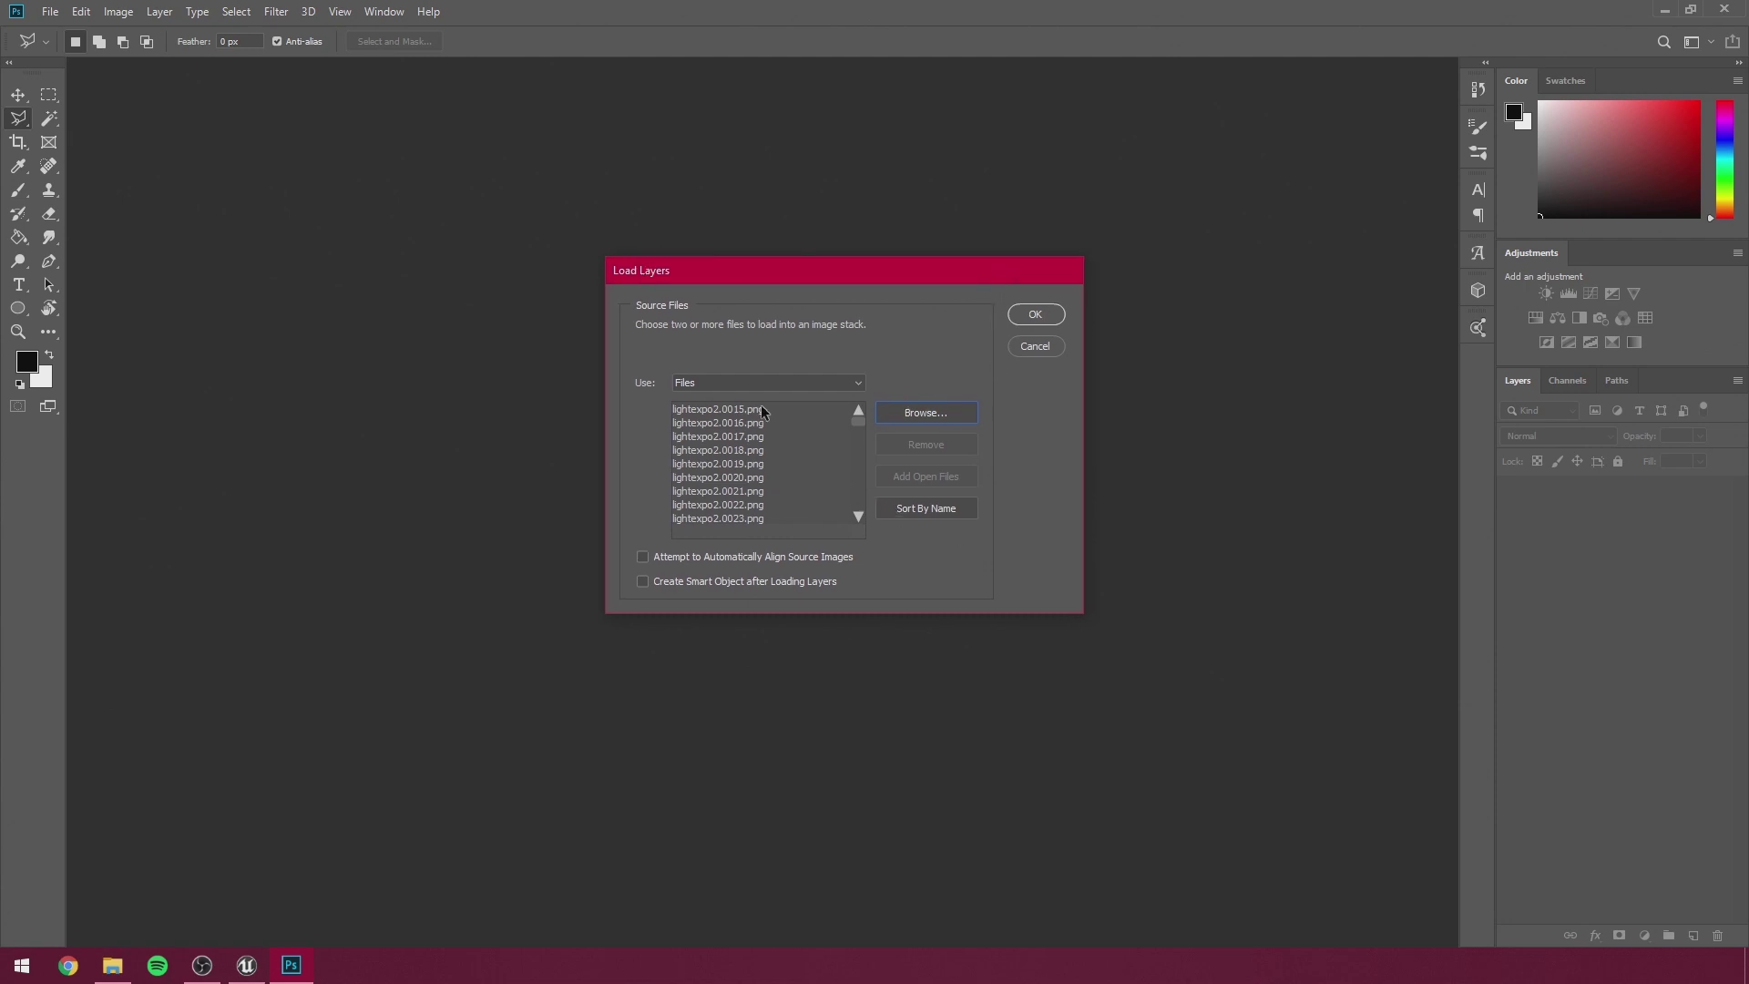
{"action": "scroll", "coordinate": [860, 432], "scroll_direction": "down", "scroll_amount": 15}
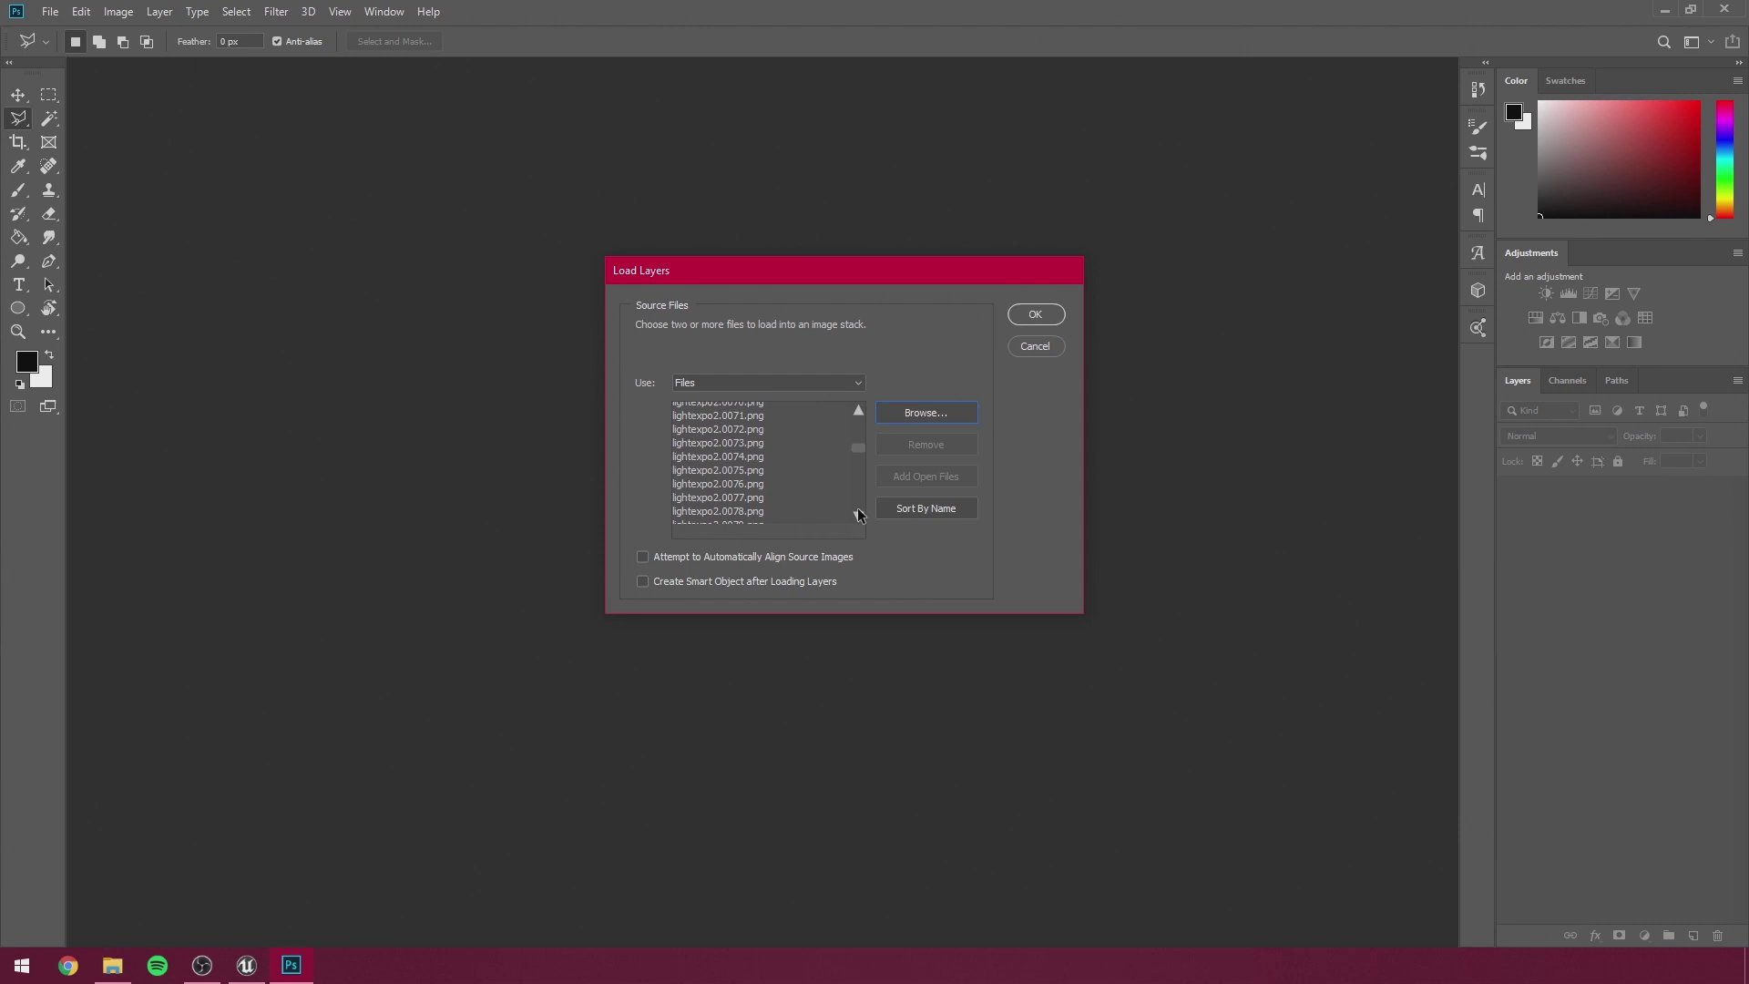
{"action": "left_click", "coordinate": [1041, 317]}
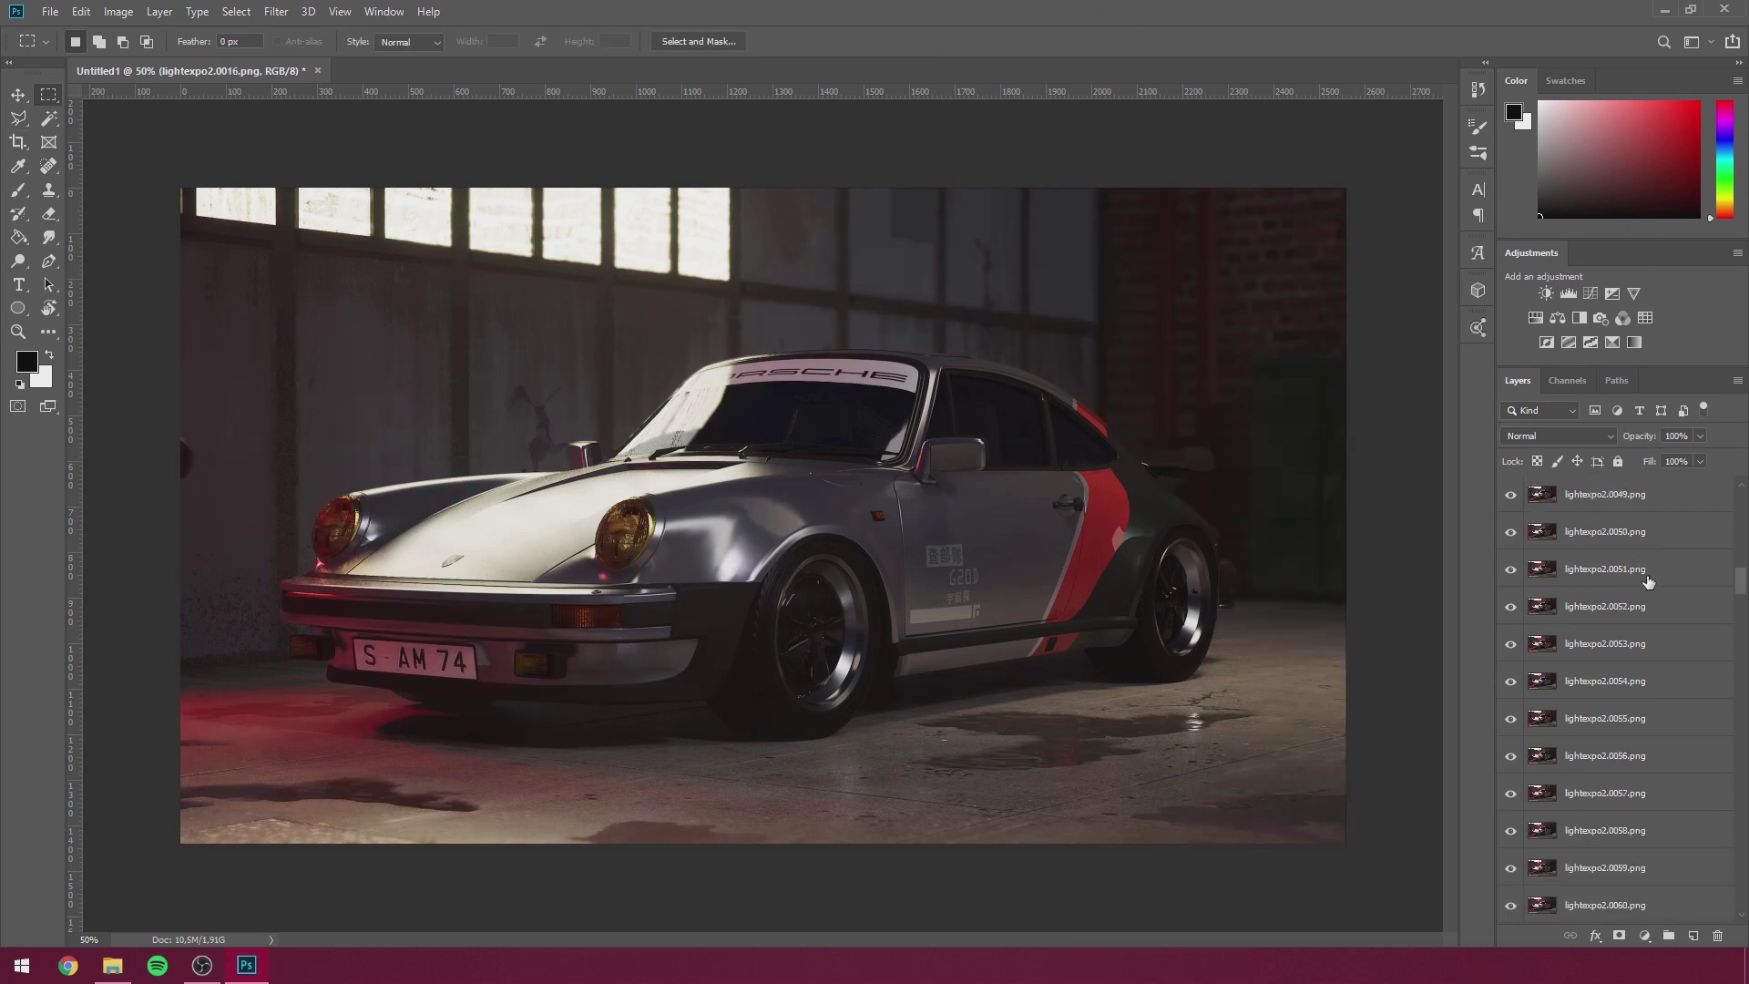
Select all the loaded frame layers down to the first, lightexpo2.0015.png, and convert them to a single smart object.
{"action": "scroll", "coordinate": [1648, 580], "scroll_direction": "down", "scroll_amount": 9}
{"action": "scroll", "coordinate": [1639, 590], "scroll_direction": "down", "scroll_amount": 20}
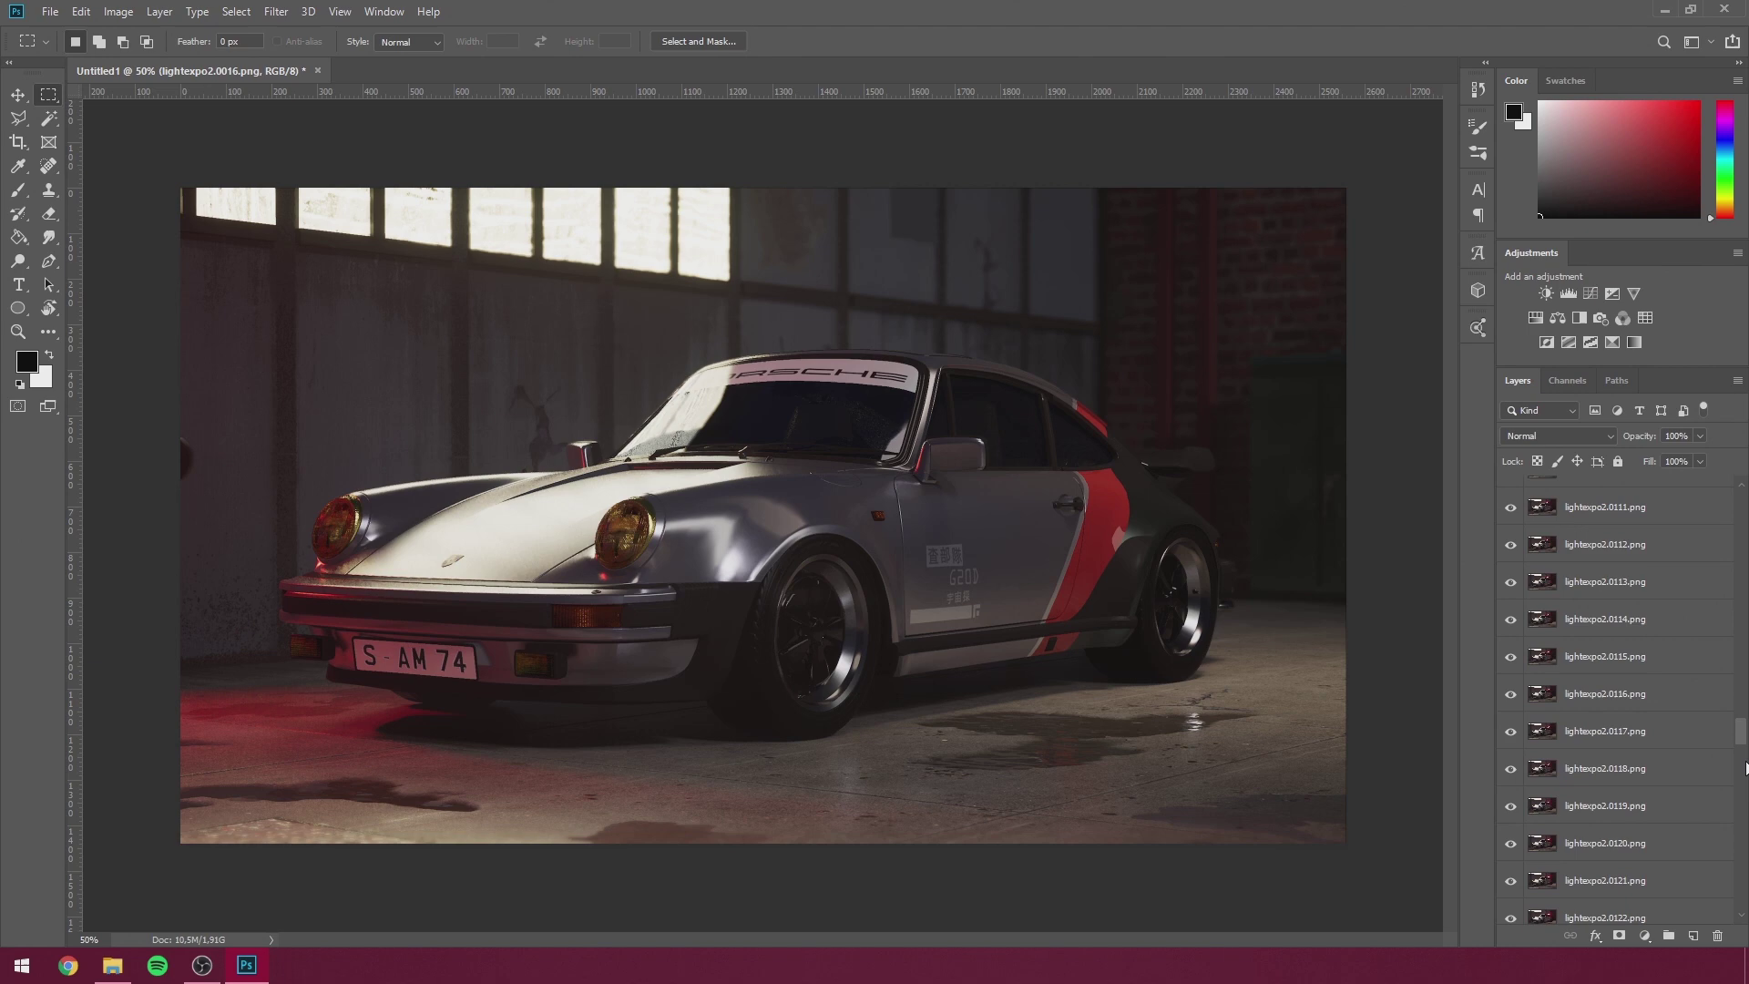
{"action": "left_click", "coordinate": [1634, 911]}
{"action": "left_click_drag", "start_coordinate": [1742, 902], "coordinate": [1742, 499]}
{"action": "left_click", "coordinate": [1621, 500], "text": "shift"}
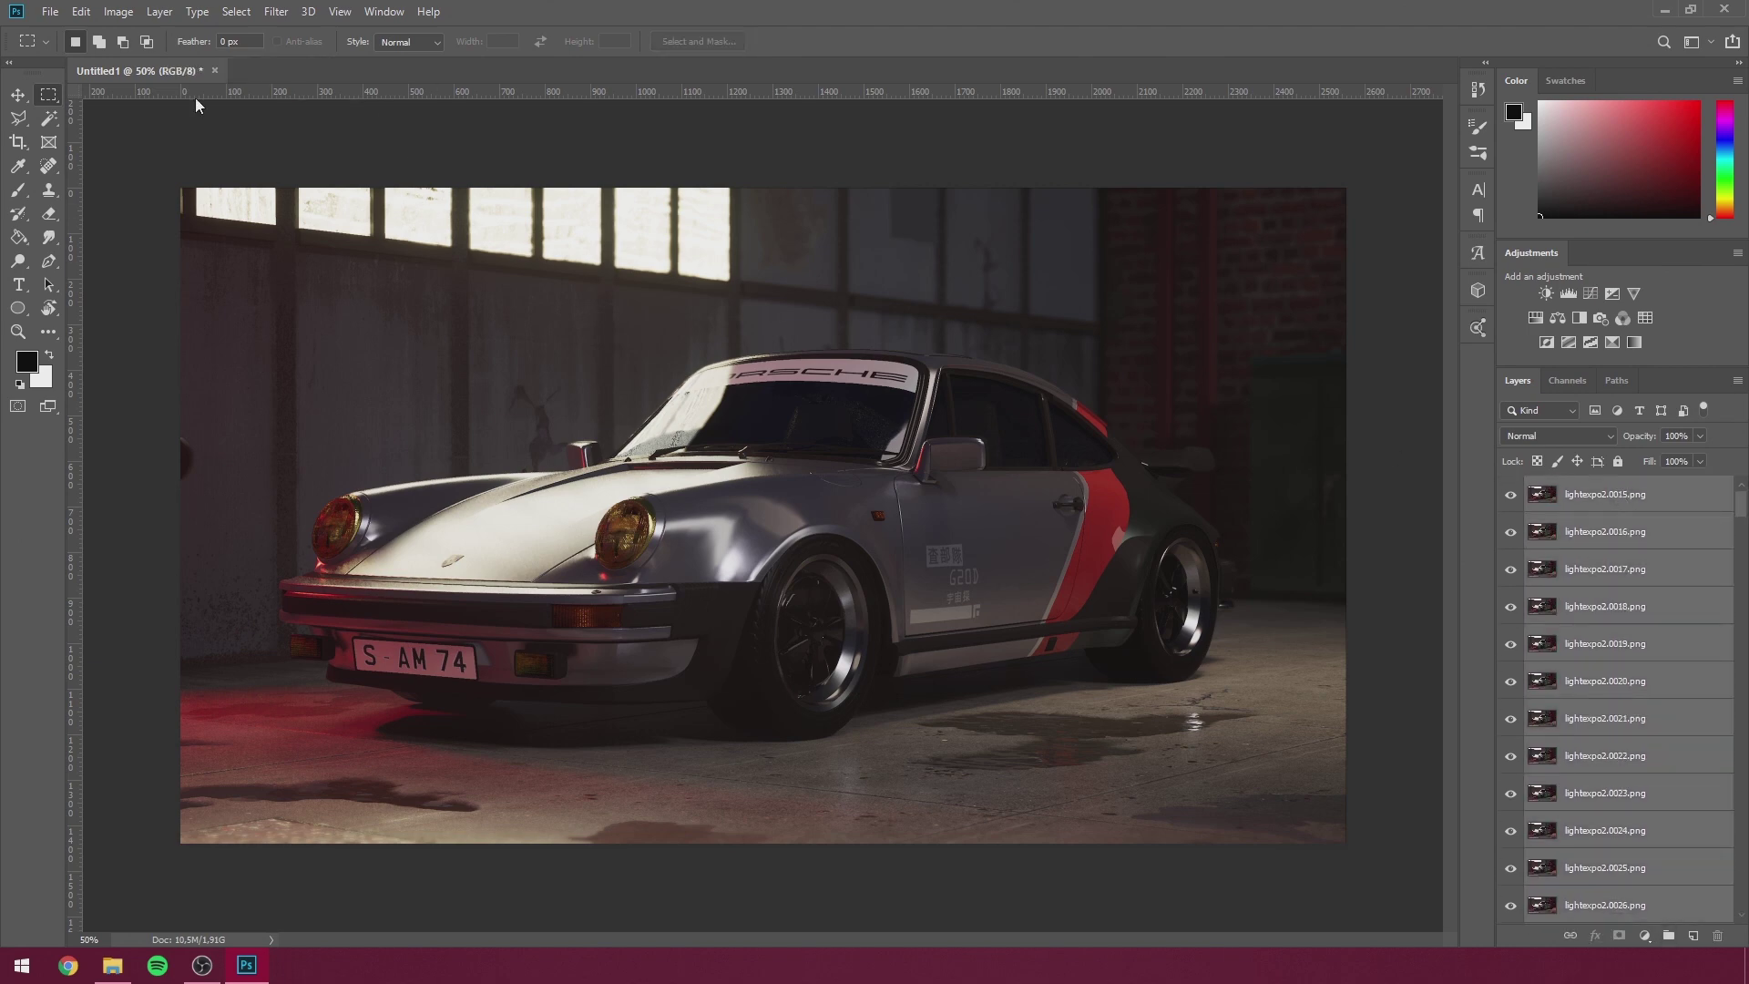
{"action": "left_click", "coordinate": [170, 13]}
{"action": "mouse_move", "coordinate": [250, 361]}
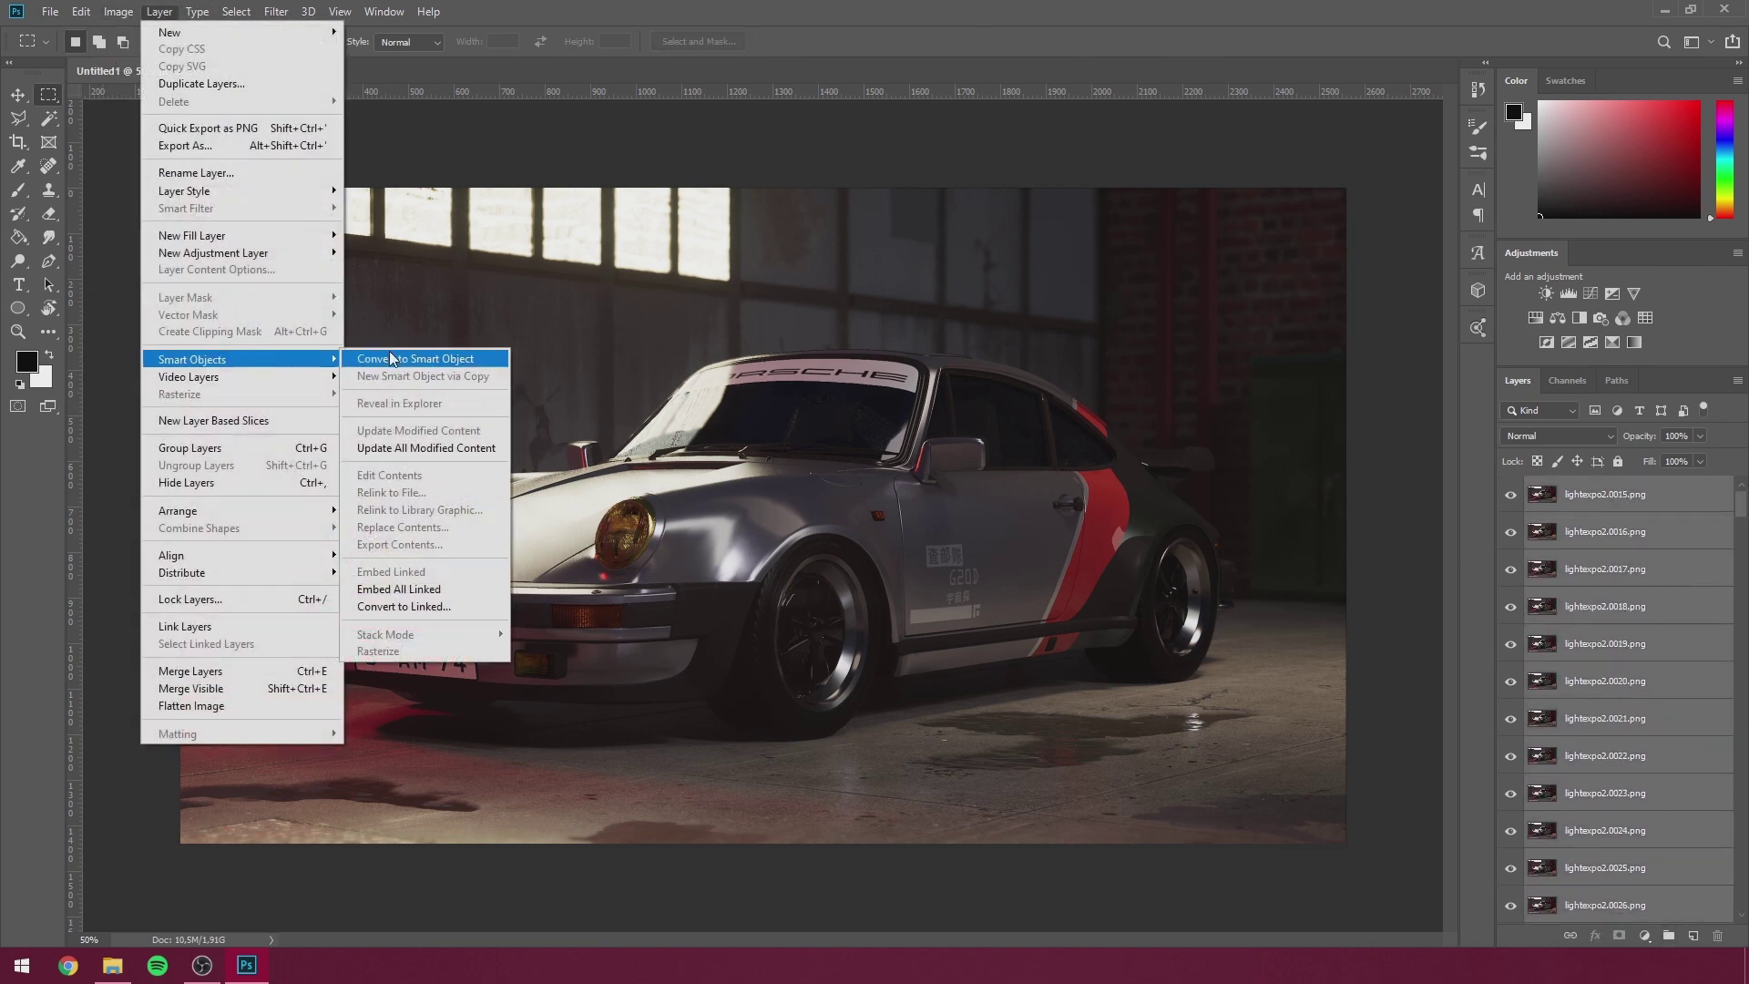
{"action": "left_click", "coordinate": [437, 359]}
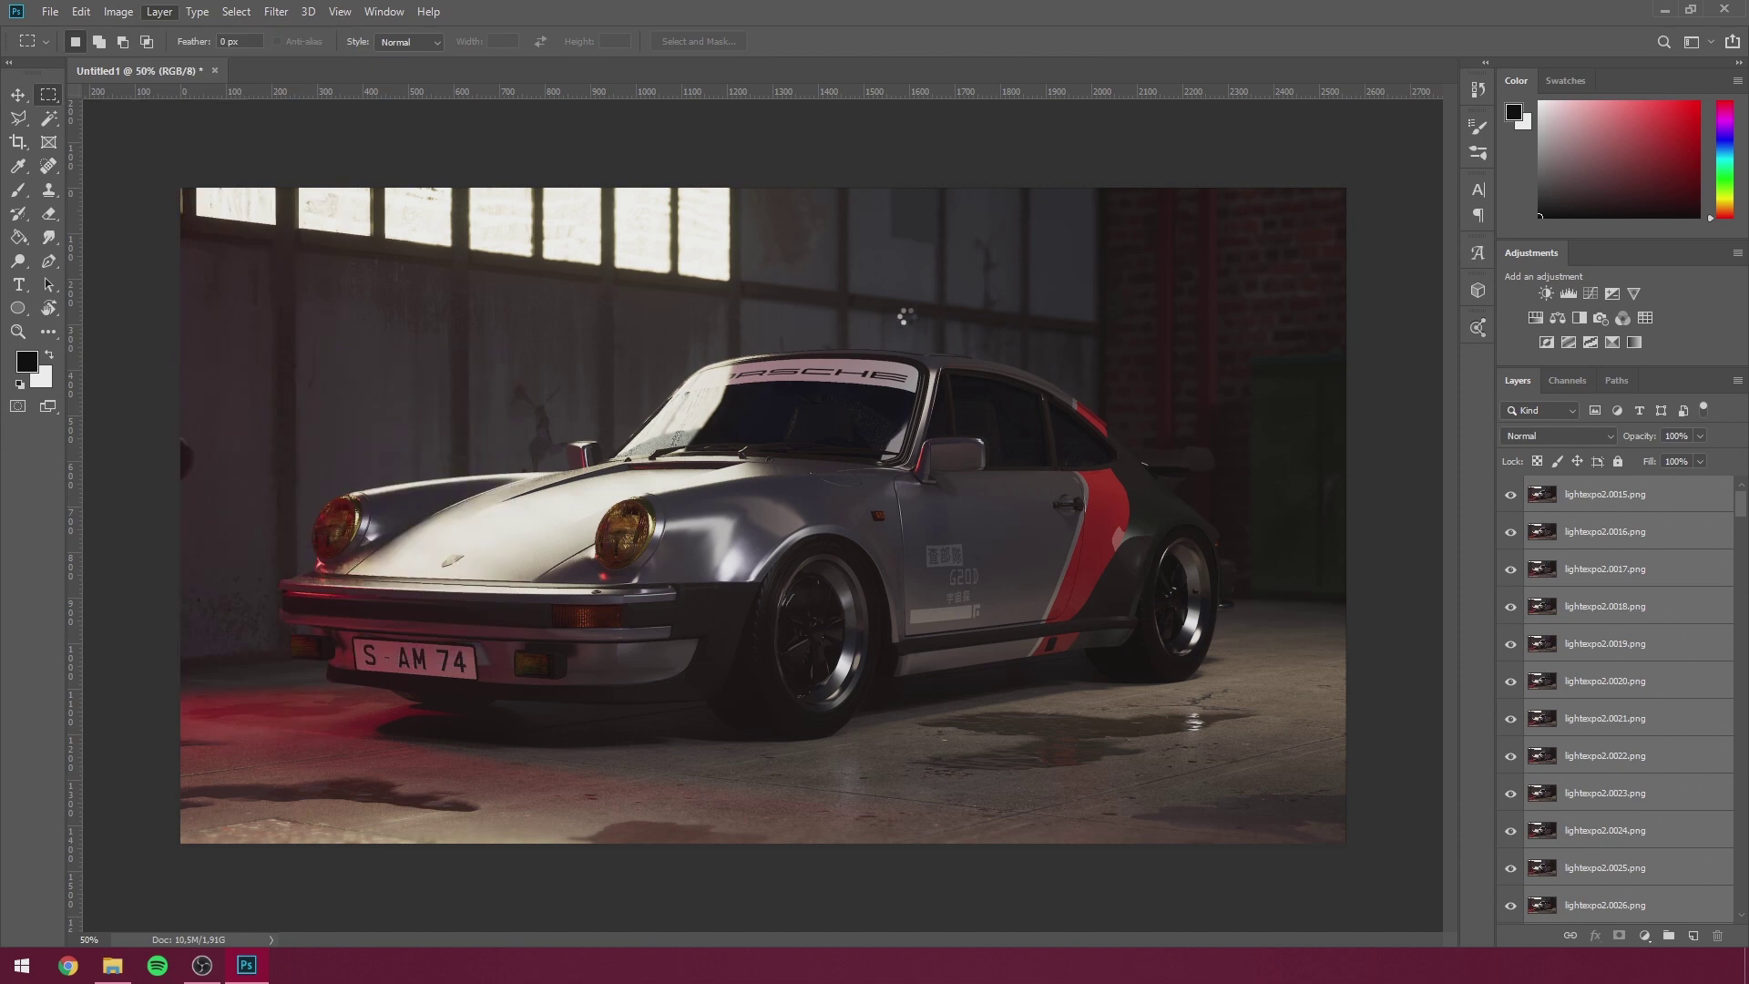
Set the smart object's stack mode to Maximum.
{"action": "left_click", "coordinate": [164, 15]}
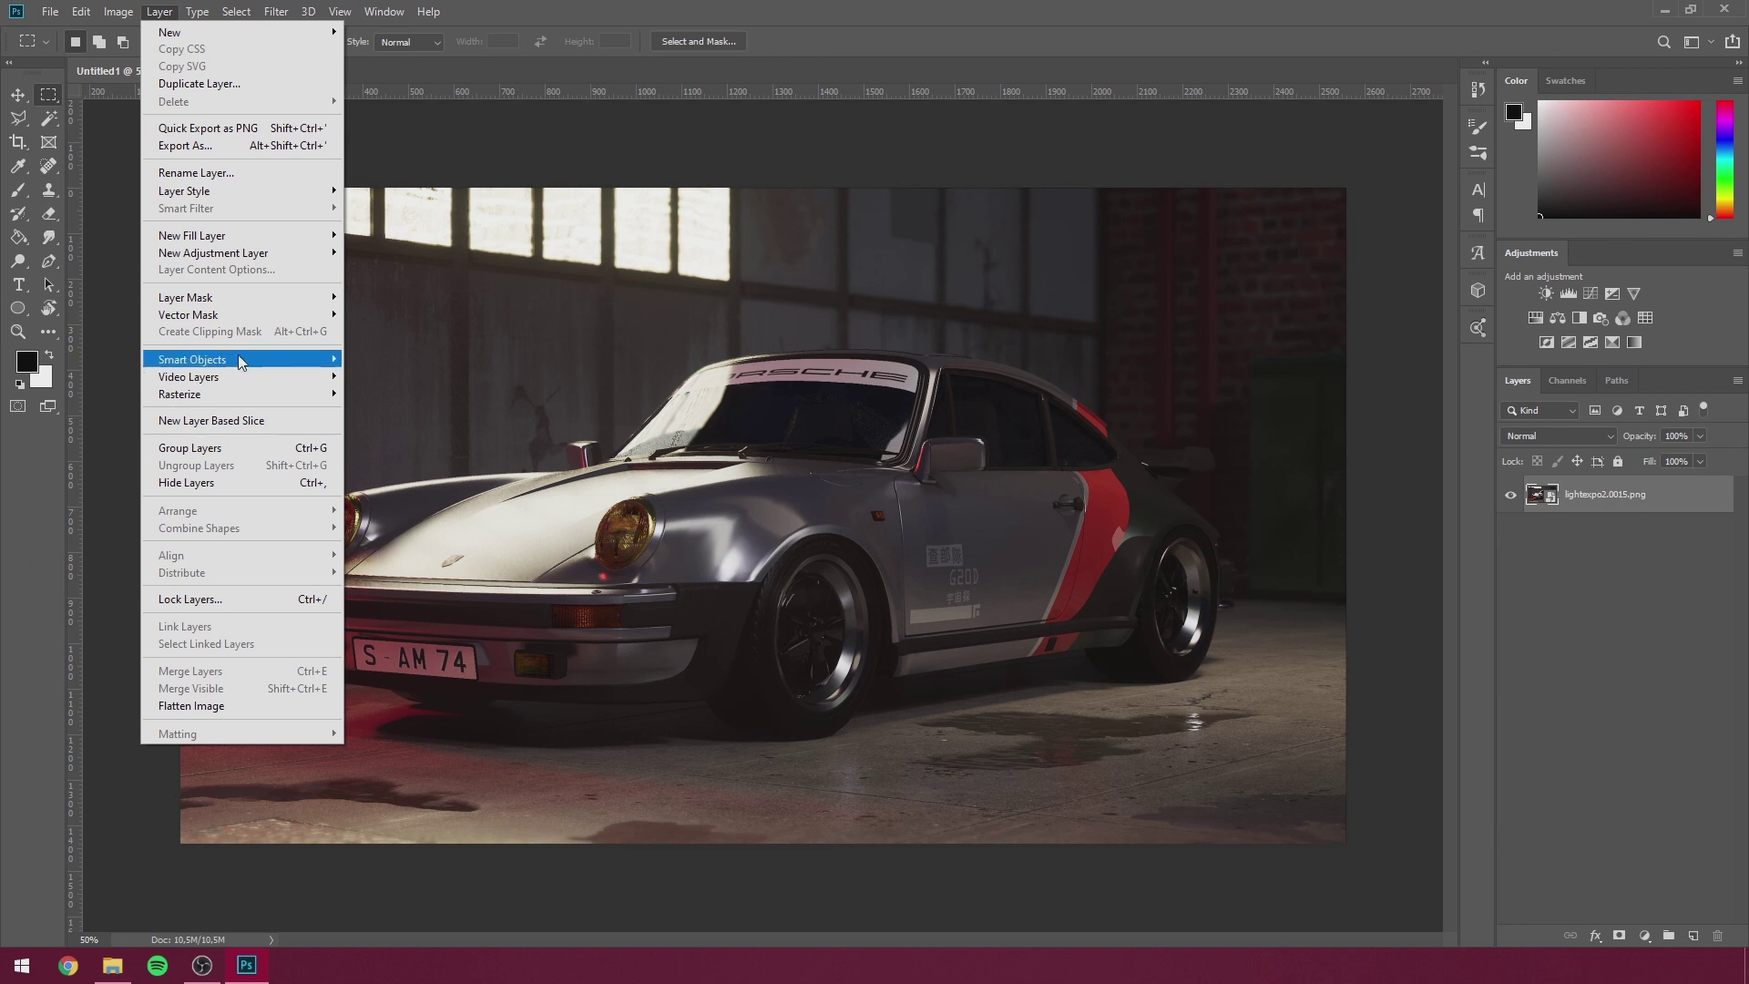
{"action": "mouse_move", "coordinate": [246, 363]}
{"action": "mouse_move", "coordinate": [457, 640]}
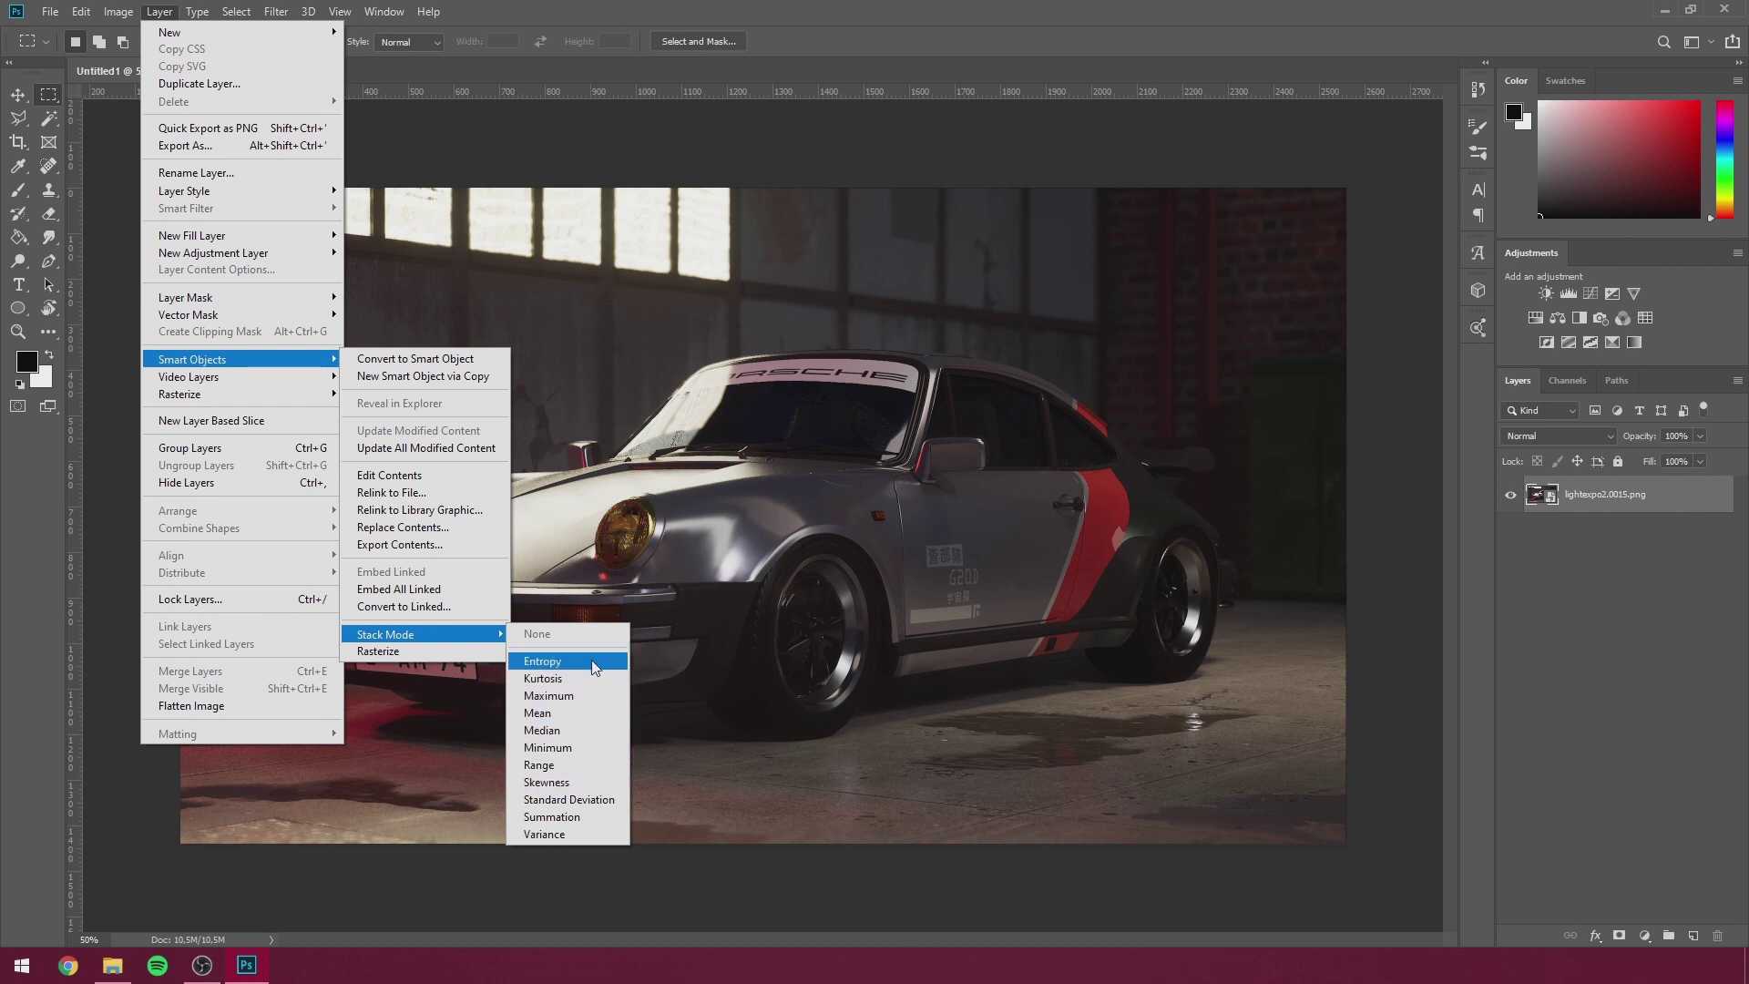
{"action": "left_click", "coordinate": [593, 706]}
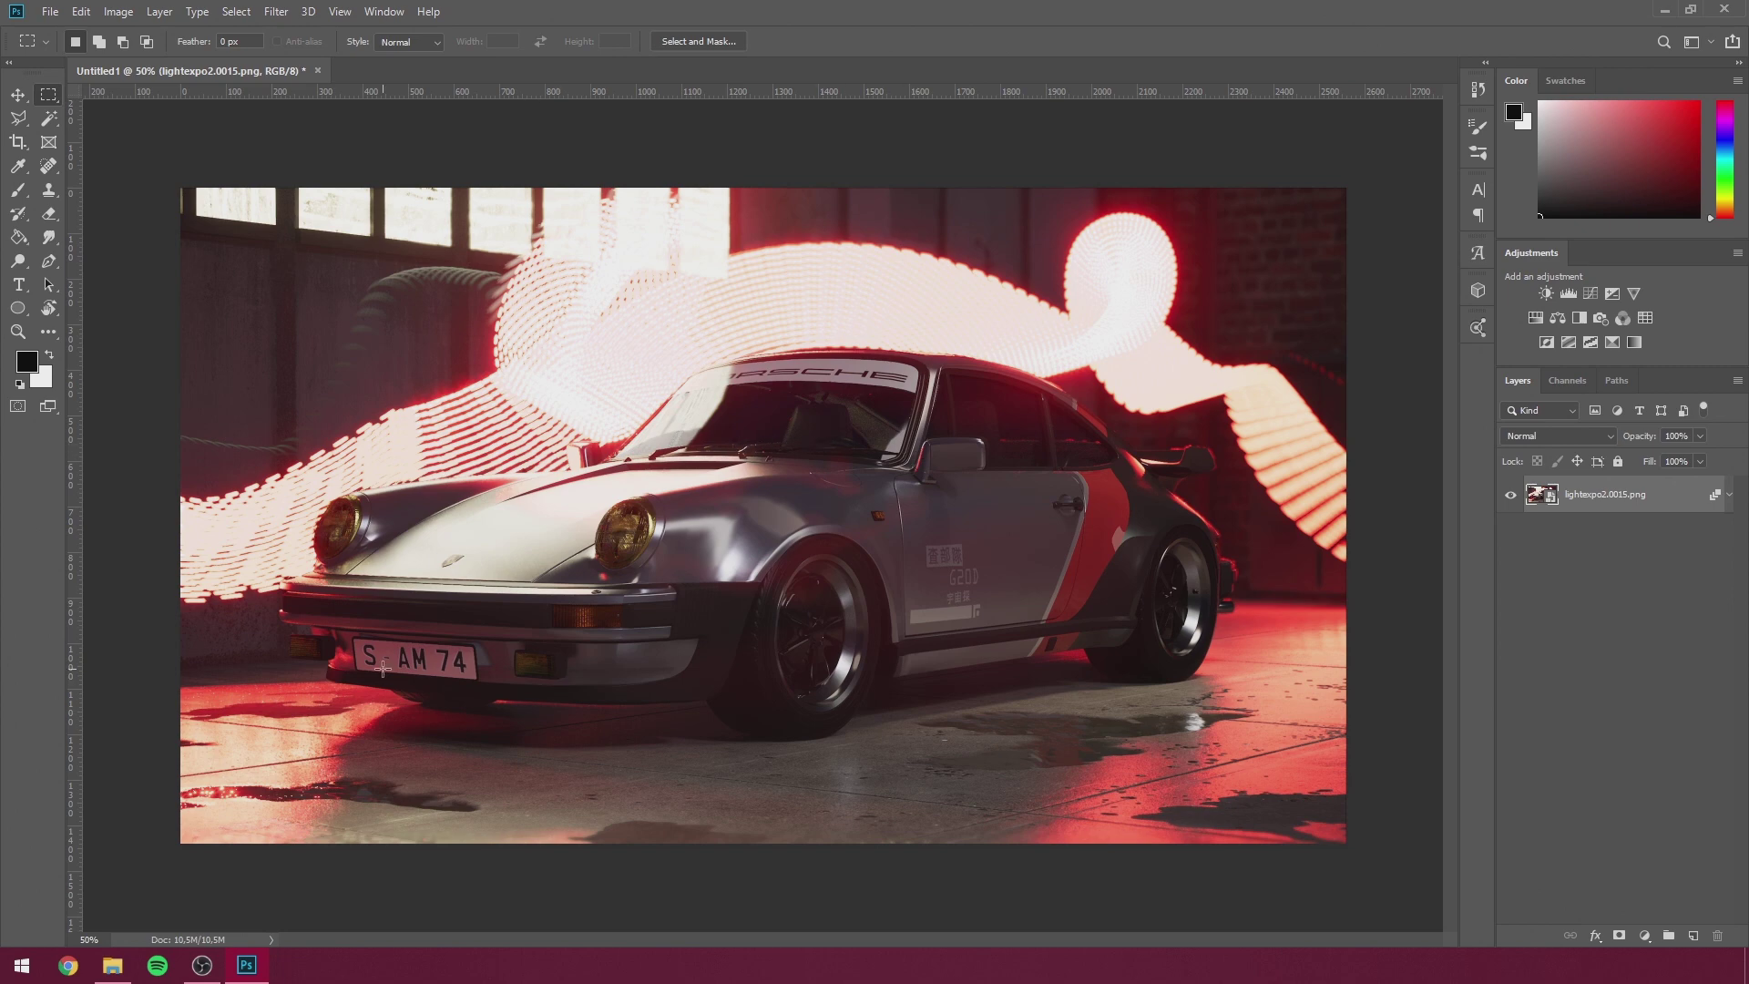
Examine the stacked image up close around the hood, headlights, license plate and windshield.
{"action": "scroll", "coordinate": [379, 586], "scroll_direction": "up", "scroll_amount": 8, "text": "alt"}
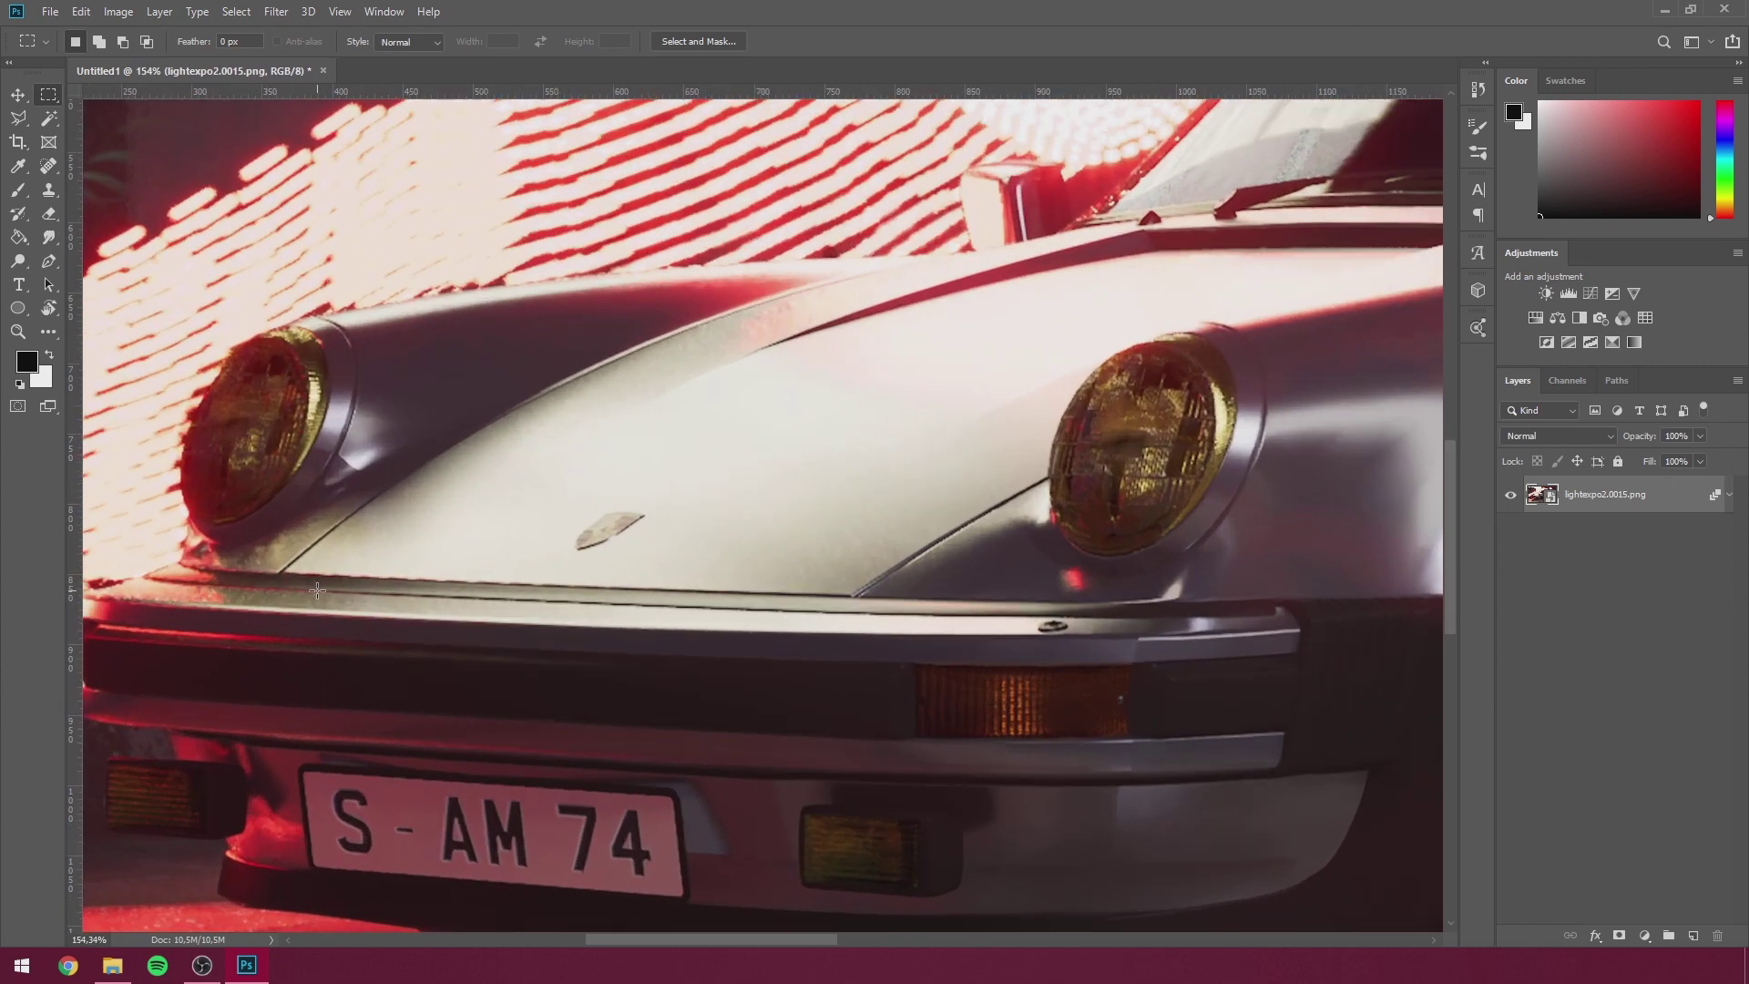
{"action": "scroll", "coordinate": [419, 596], "scroll_direction": "left", "scroll_amount": 3, "text": "ctrl"}
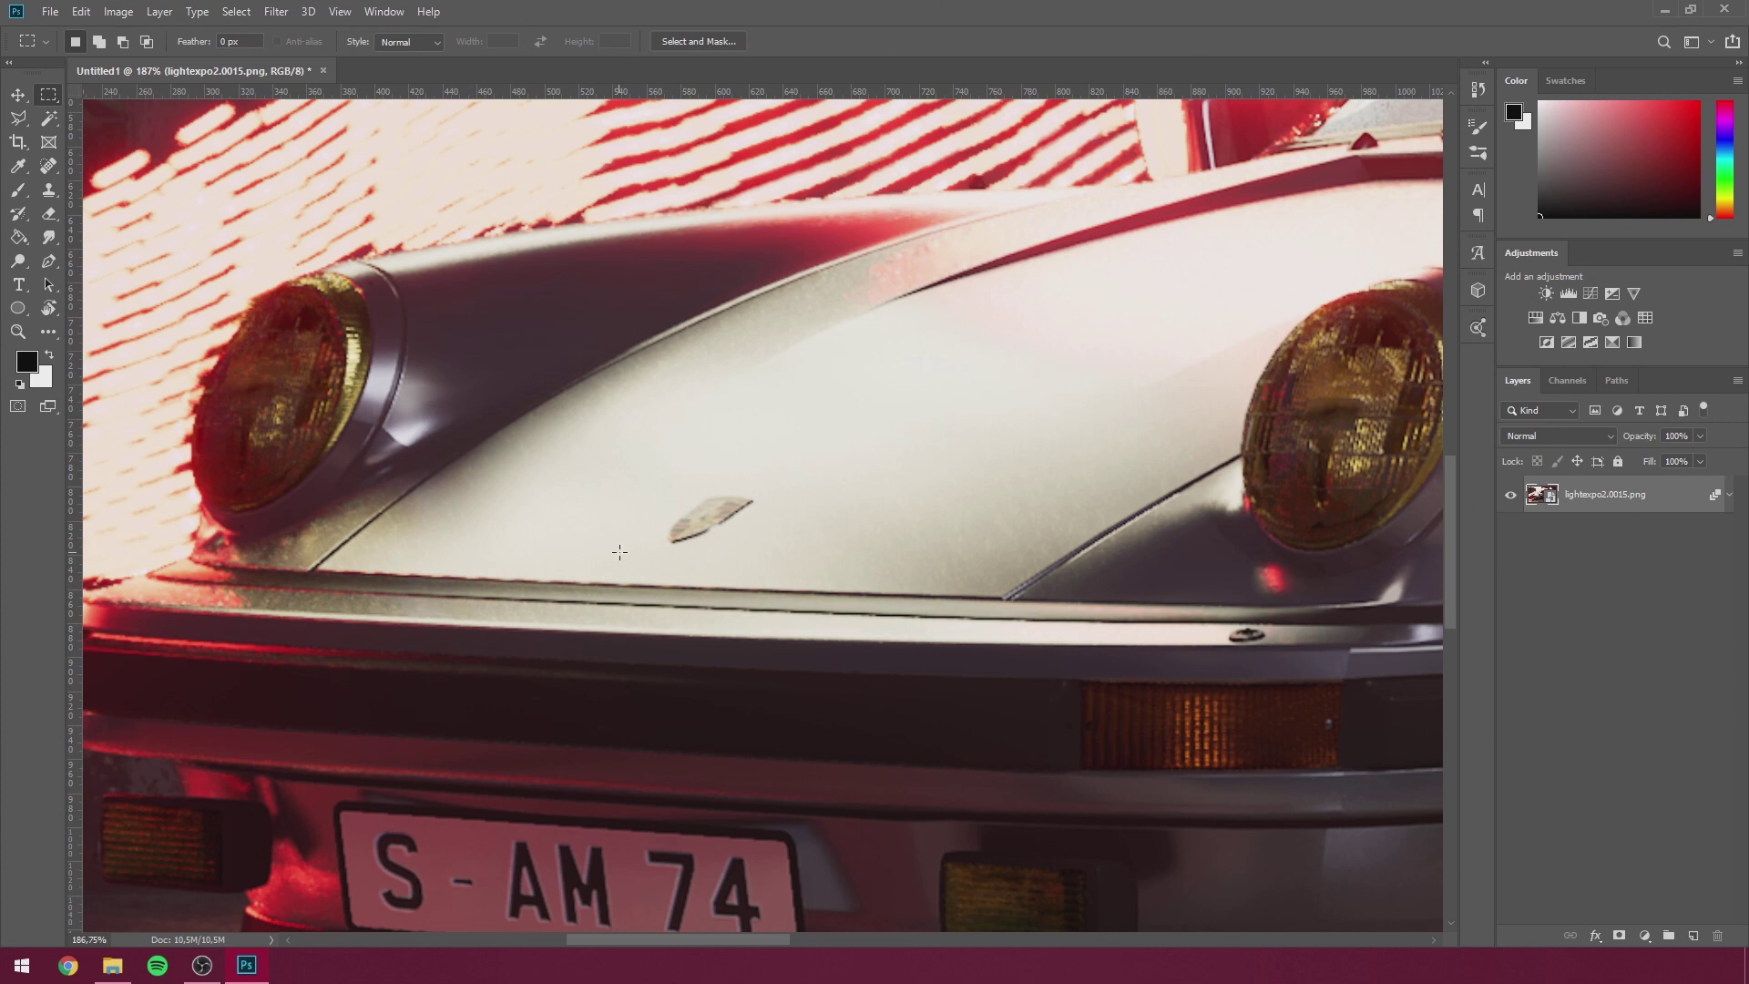
{"action": "left_click_drag", "start_coordinate": [364, 535], "coordinate": [393, 565]}
{"action": "scroll", "coordinate": [394, 565], "scroll_direction": "up", "scroll_amount": 2, "text": "alt"}
{"action": "scroll", "coordinate": [520, 512], "scroll_direction": "down", "scroll_amount": 7, "text": "alt"}
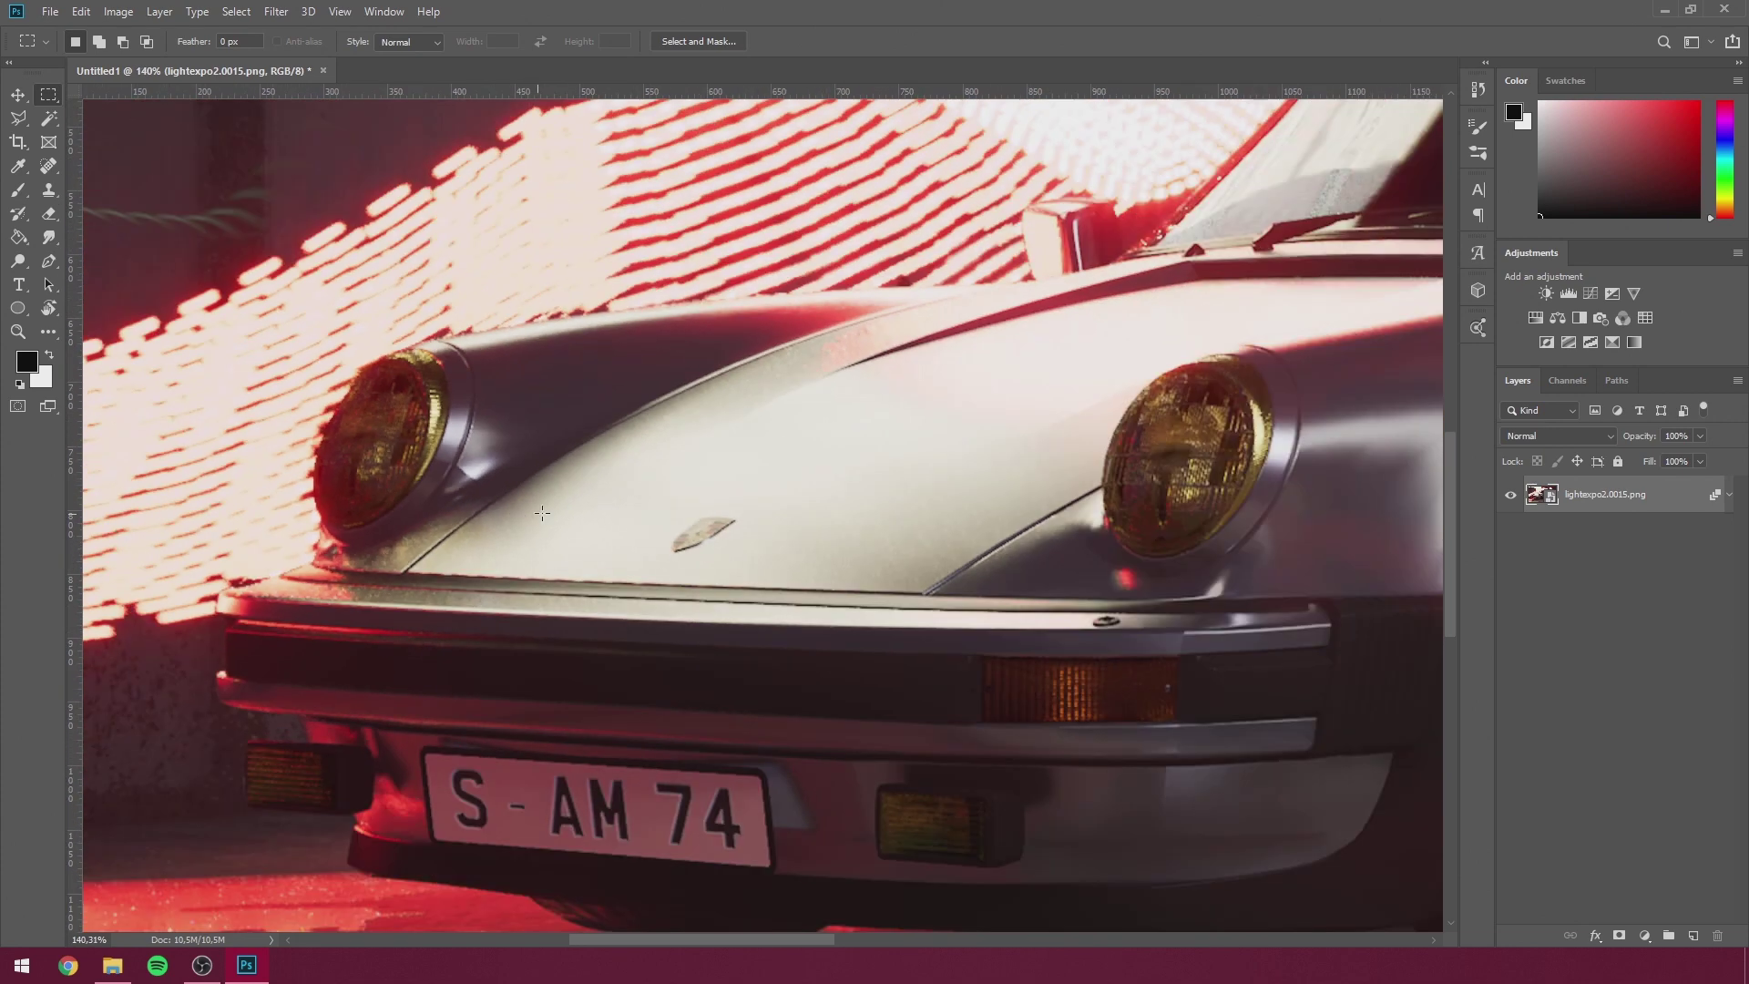
{"action": "scroll", "coordinate": [1382, 218], "scroll_direction": "up", "scroll_amount": 5, "text": "alt"}
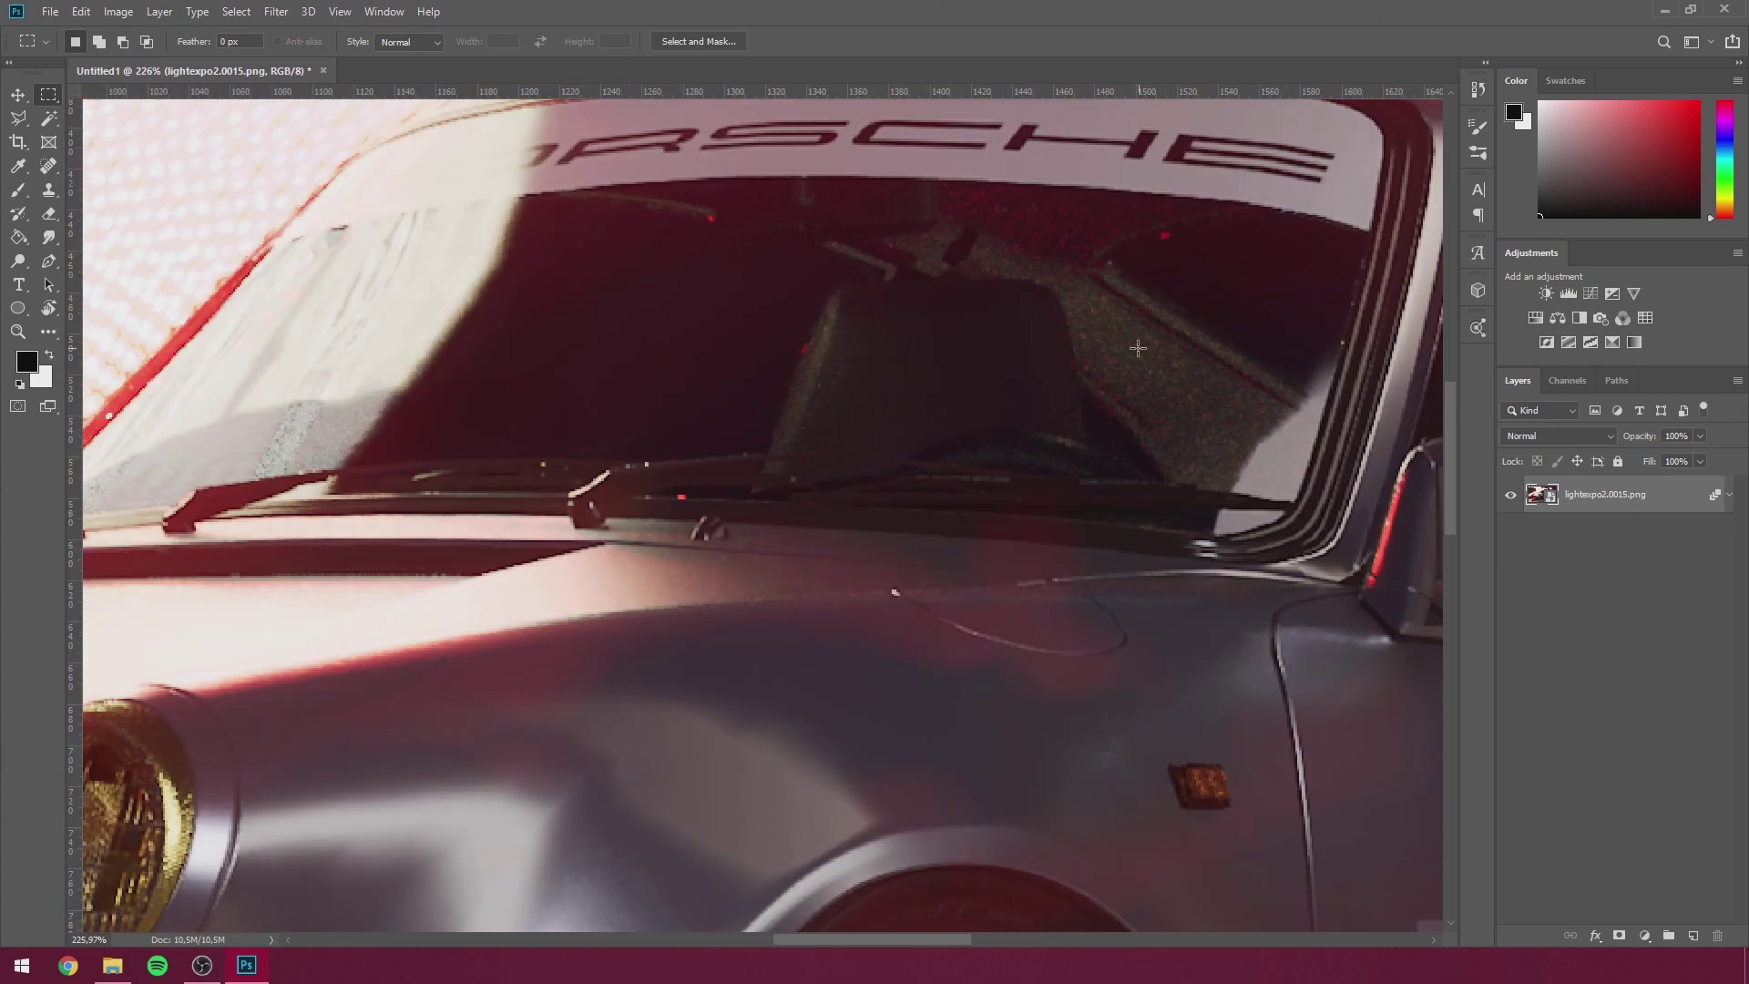
{"action": "scroll", "coordinate": [1137, 347], "scroll_direction": "down", "scroll_amount": 1, "text": "alt"}
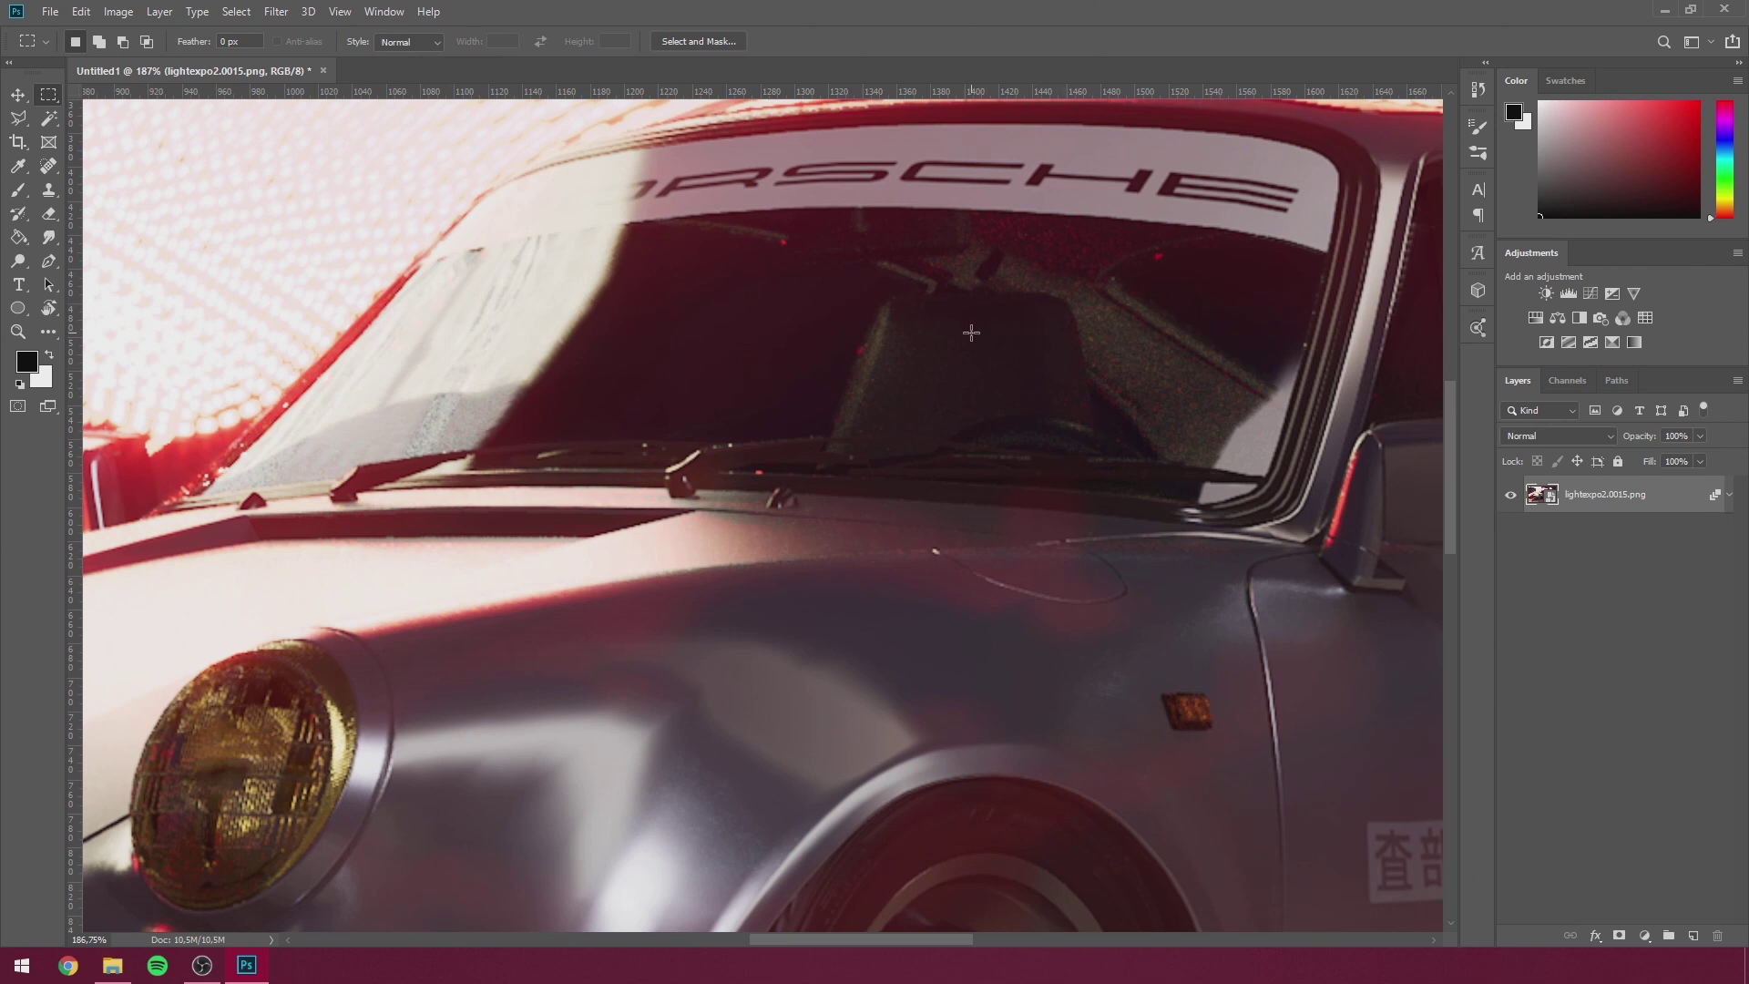
{"action": "scroll", "coordinate": [1019, 344], "scroll_direction": "down", "scroll_amount": 7, "text": "alt"}
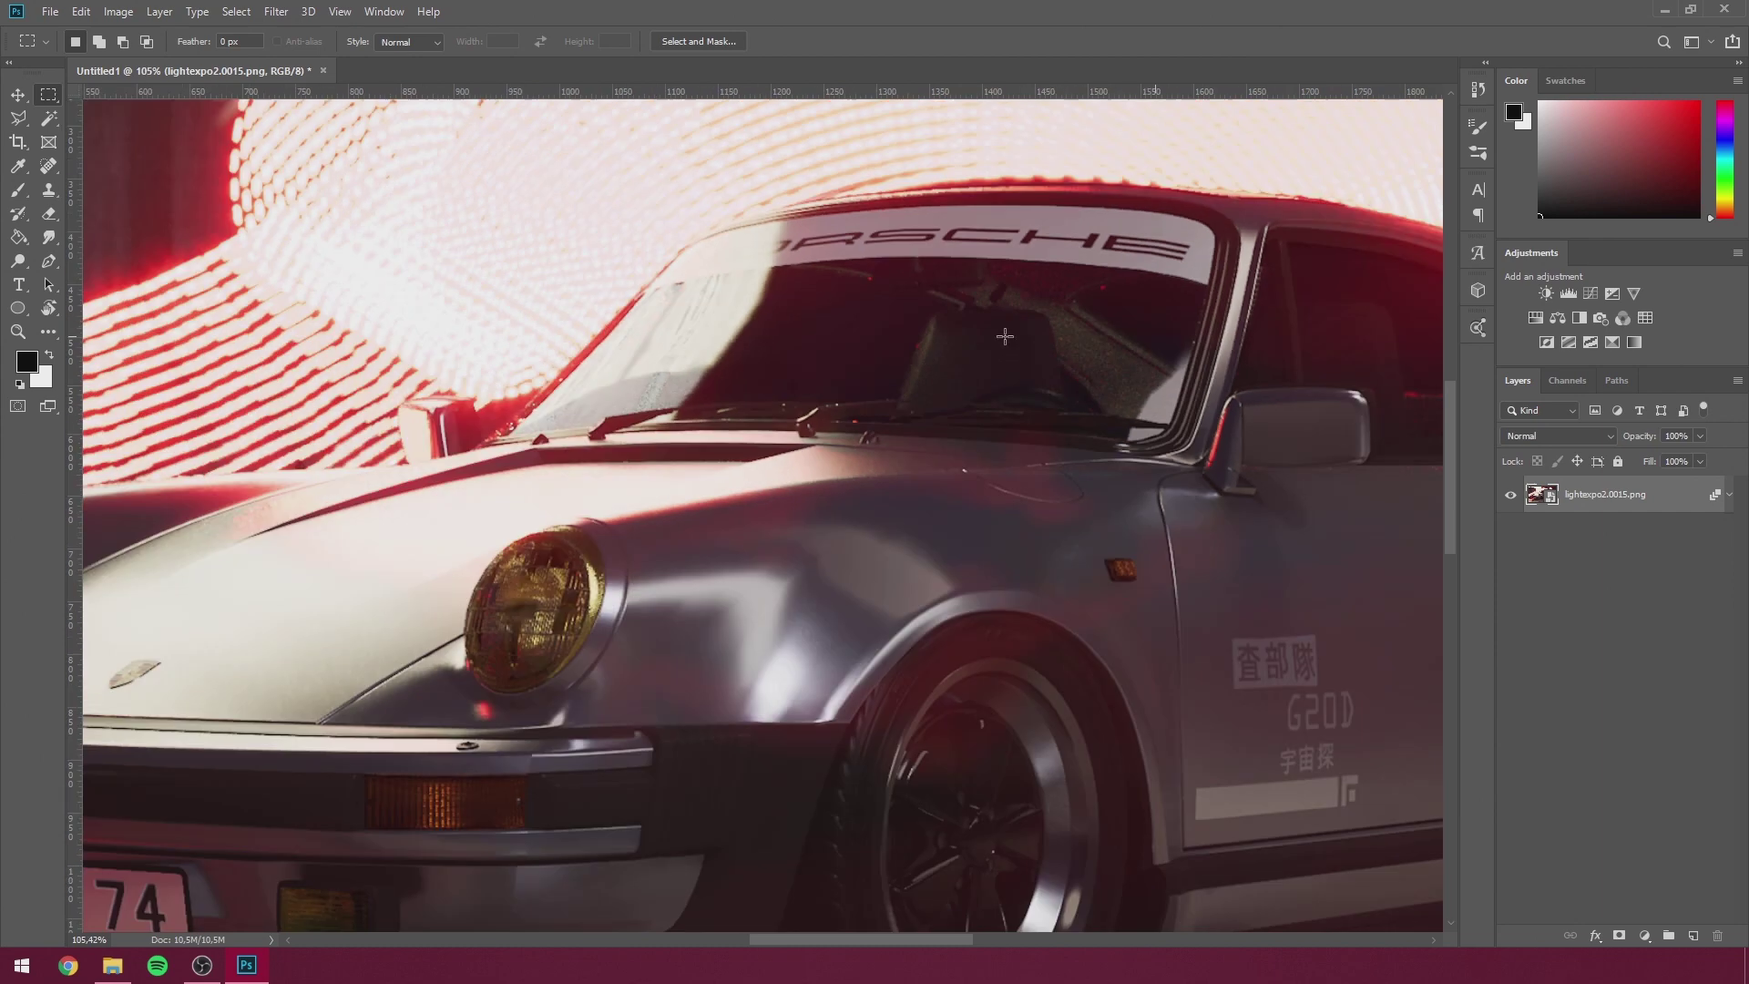
Open the single frame lightexpo2.0001.png from VideoCaptures as its own document, examine its windshield and headlight grain, and close it.
{"action": "left_click", "coordinate": [124, 972]}
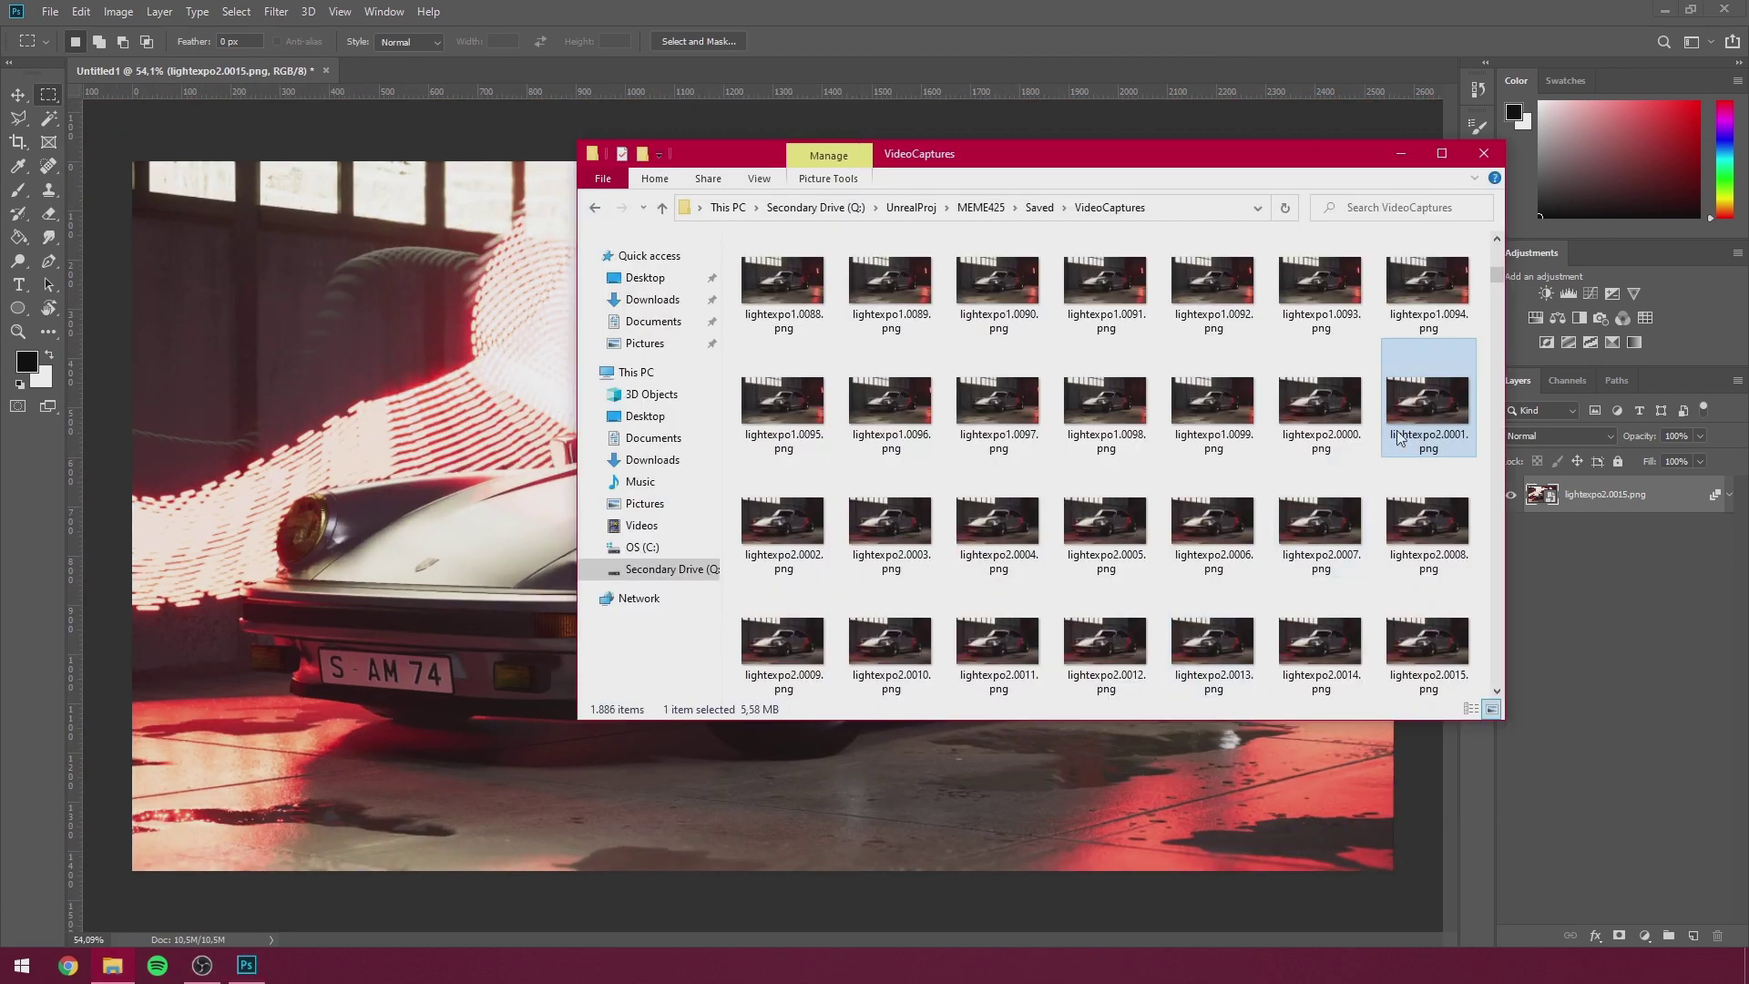
{"action": "left_click_drag", "start_coordinate": [729, 159], "coordinate": [439, 73]}
{"action": "scroll", "coordinate": [921, 437], "scroll_direction": "up", "scroll_amount": 7, "text": "alt"}
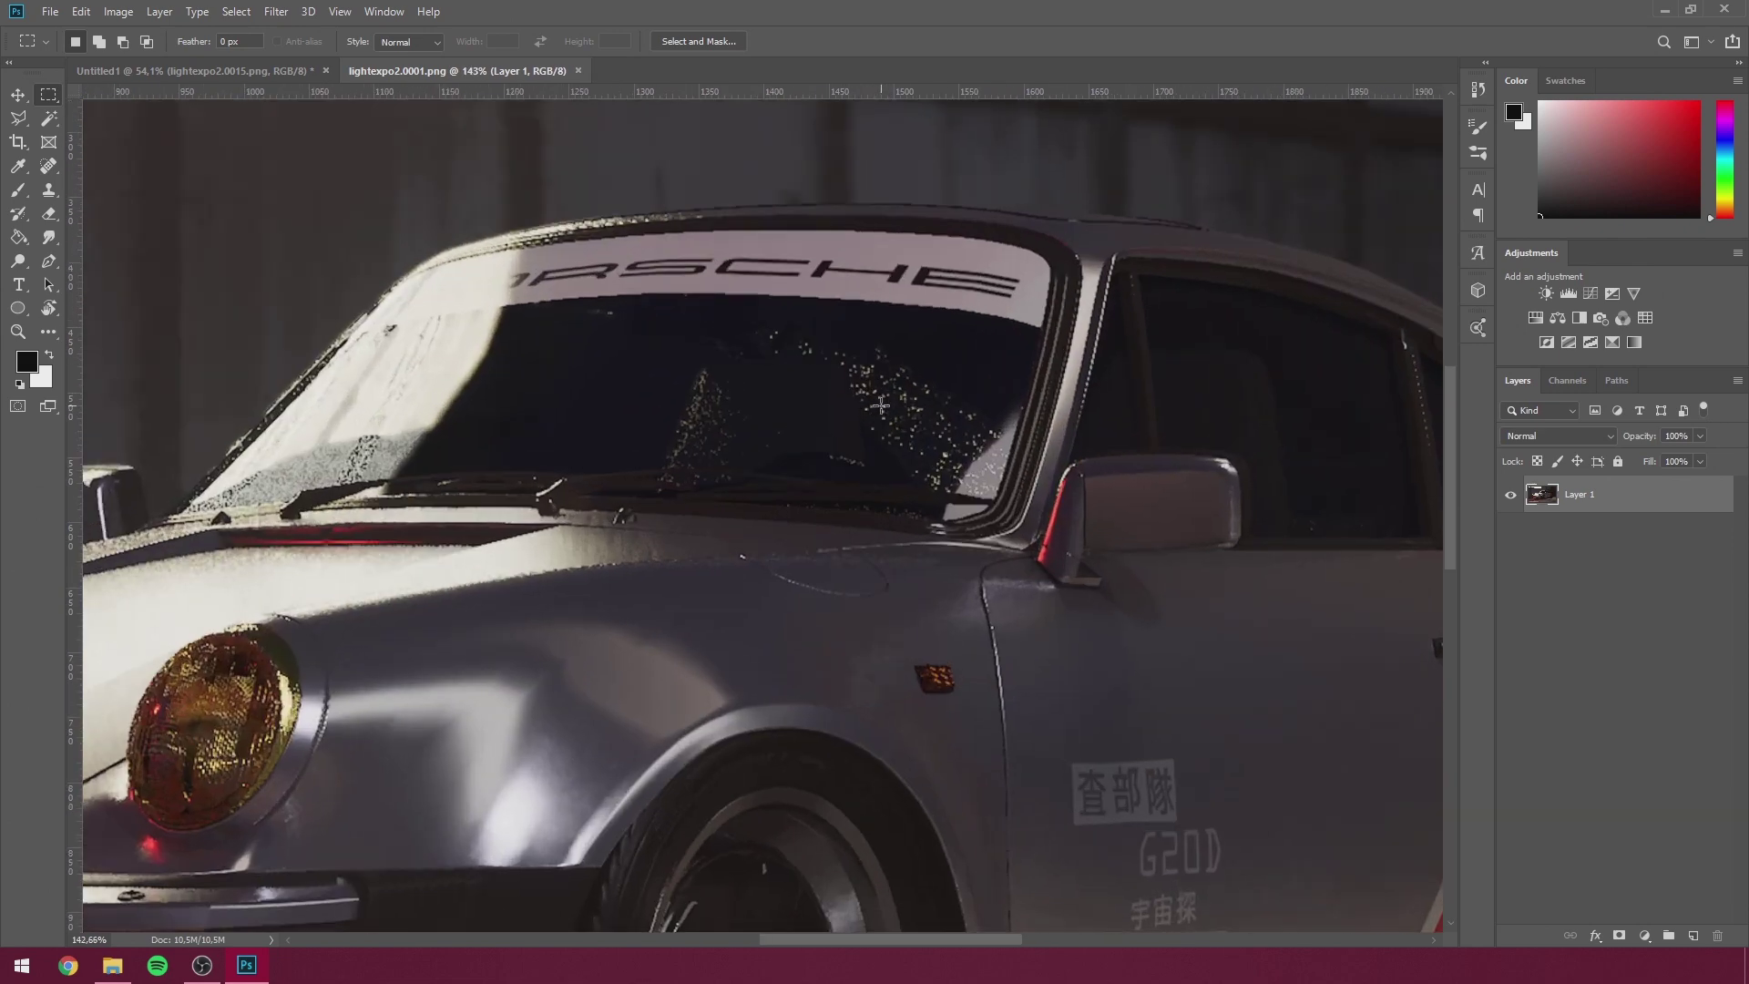
{"action": "scroll", "coordinate": [562, 557], "scroll_direction": "down", "scroll_amount": 1, "text": "ctrl"}
{"action": "scroll", "coordinate": [562, 557], "scroll_direction": "up", "scroll_amount": 5, "text": "ctrl"}
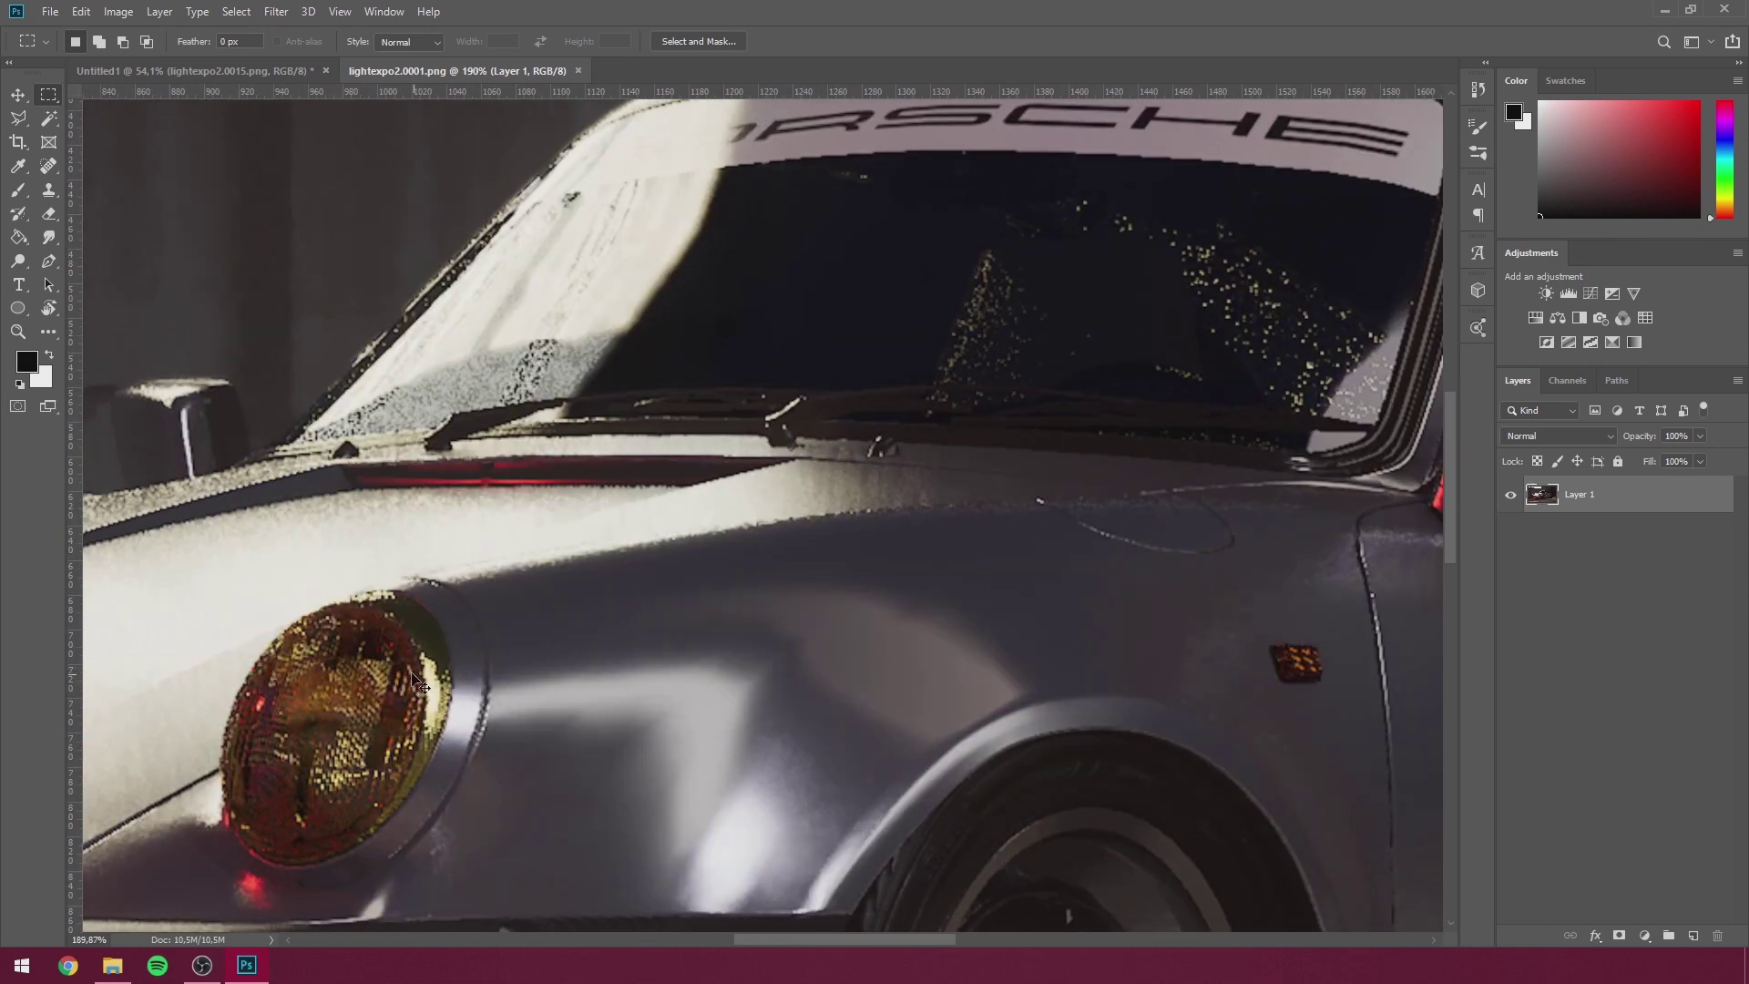
{"action": "scroll", "coordinate": [524, 185], "scroll_direction": "down", "scroll_amount": 4, "text": "ctrl"}
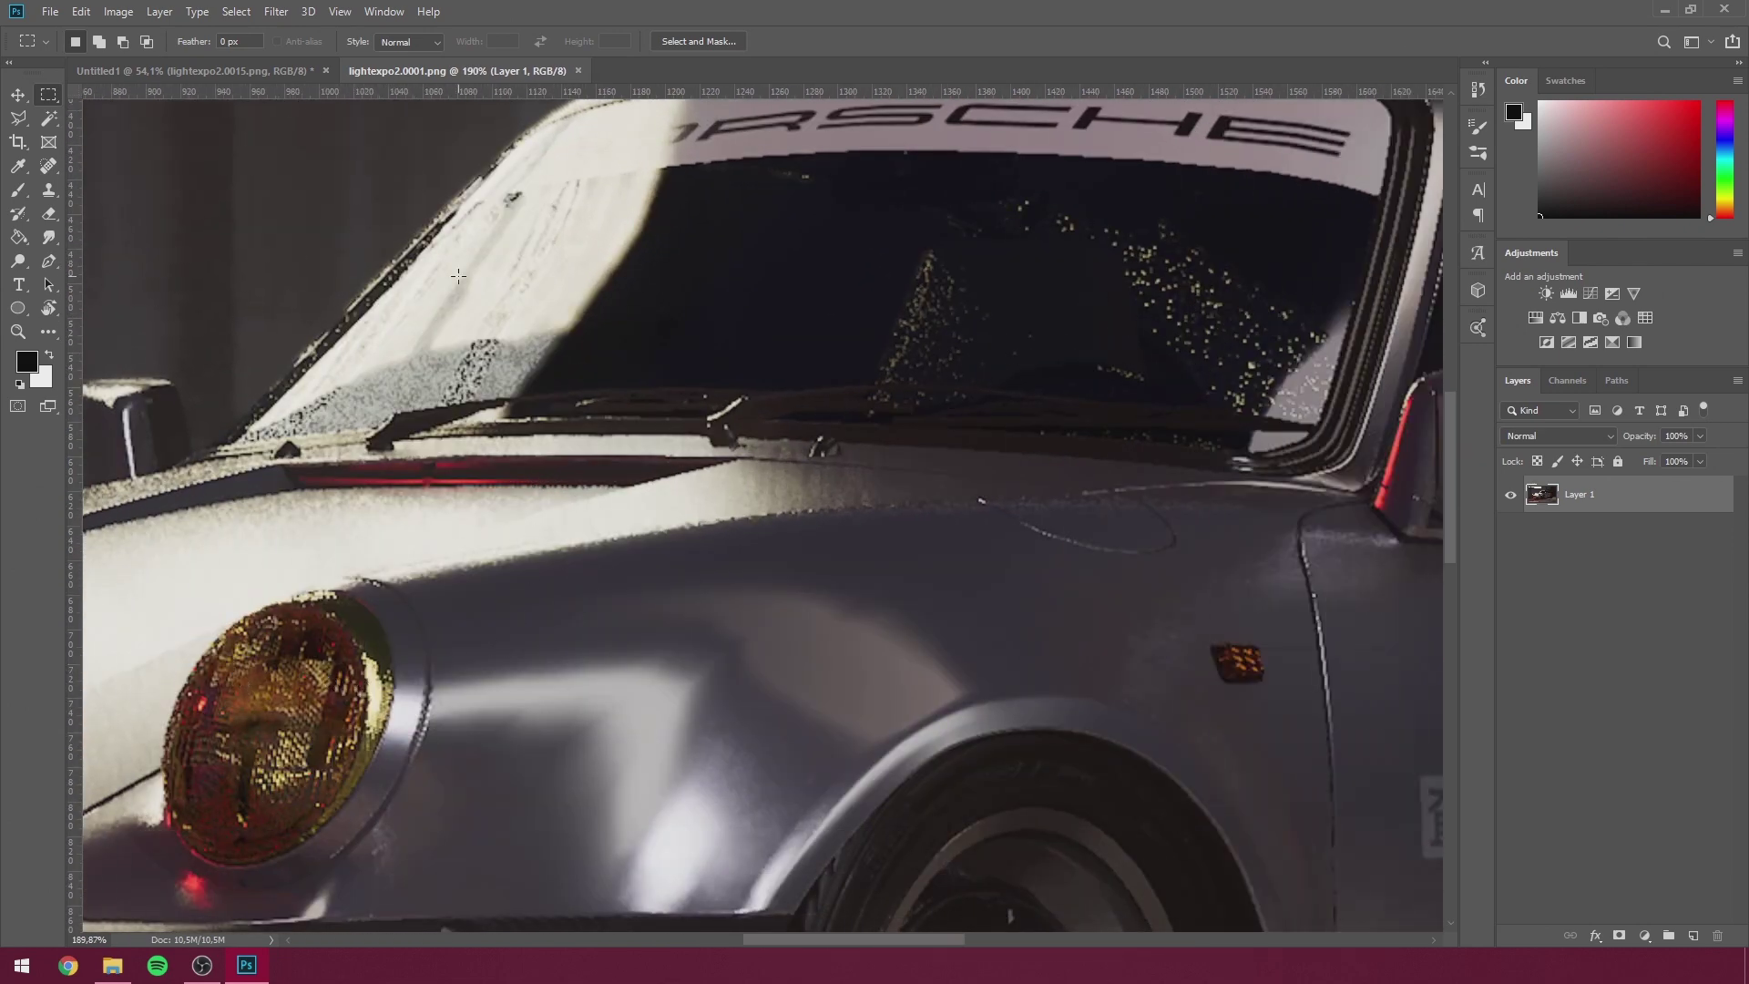
{"action": "scroll", "coordinate": [692, 311], "scroll_direction": "down", "scroll_amount": 7, "text": "alt"}
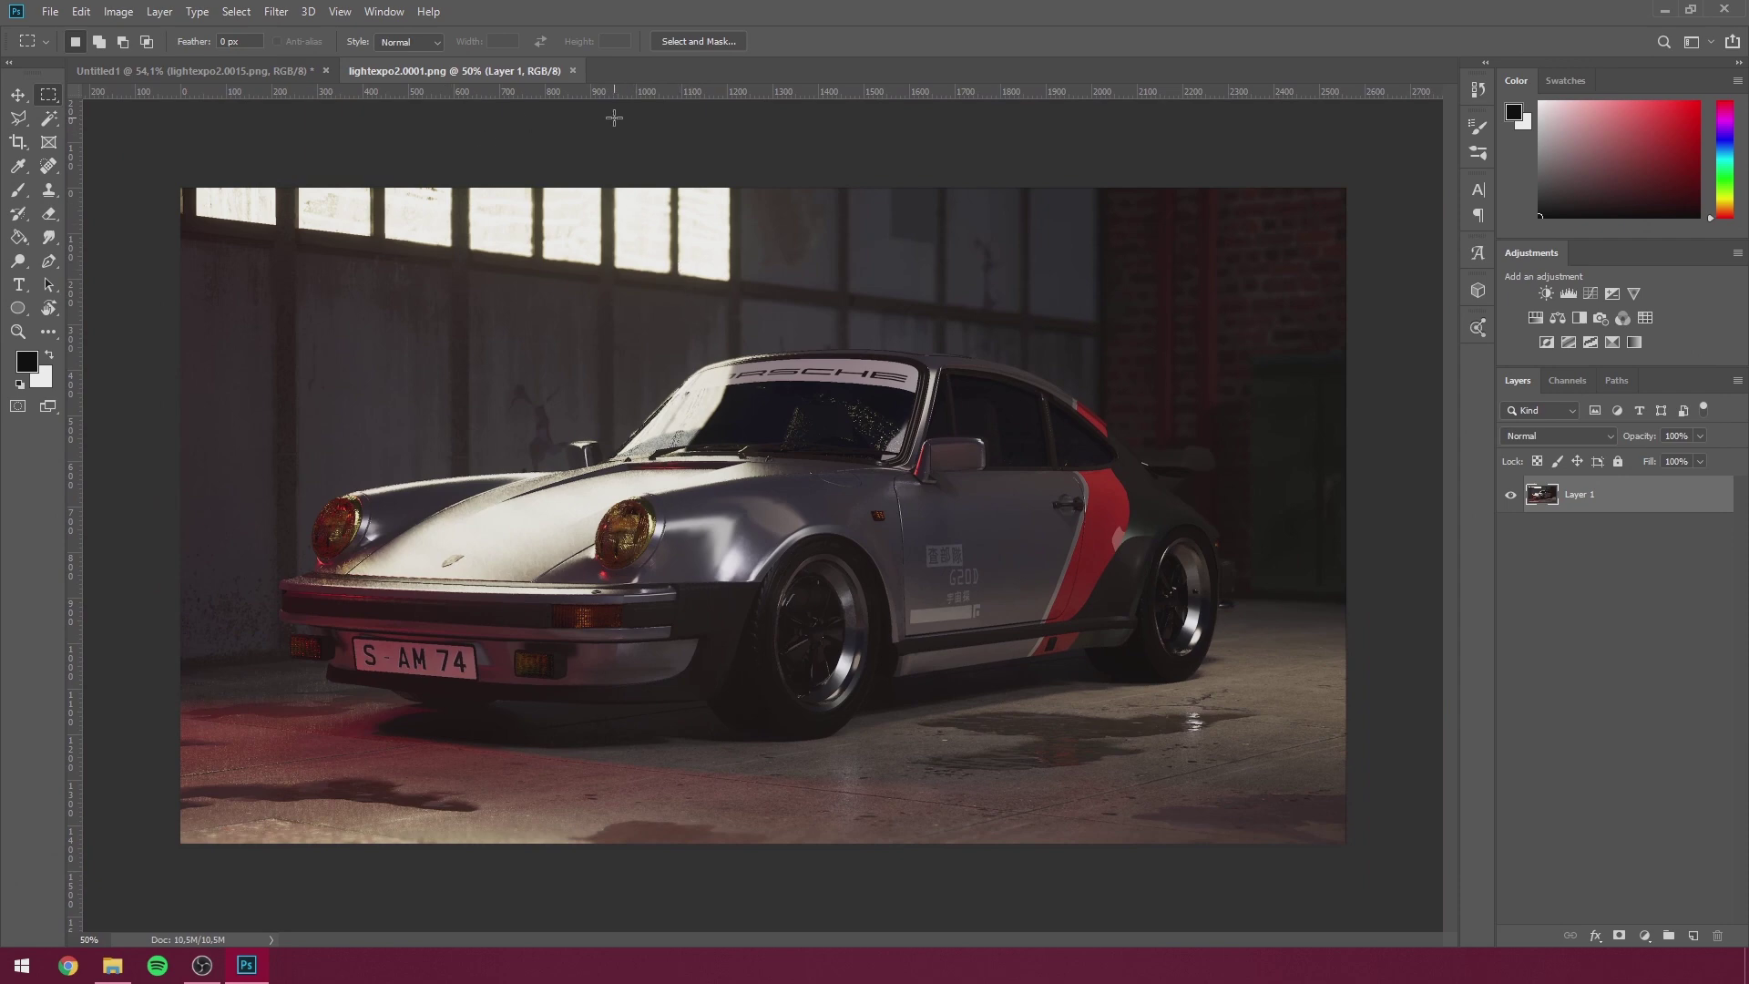
{"action": "left_click", "coordinate": [572, 70]}
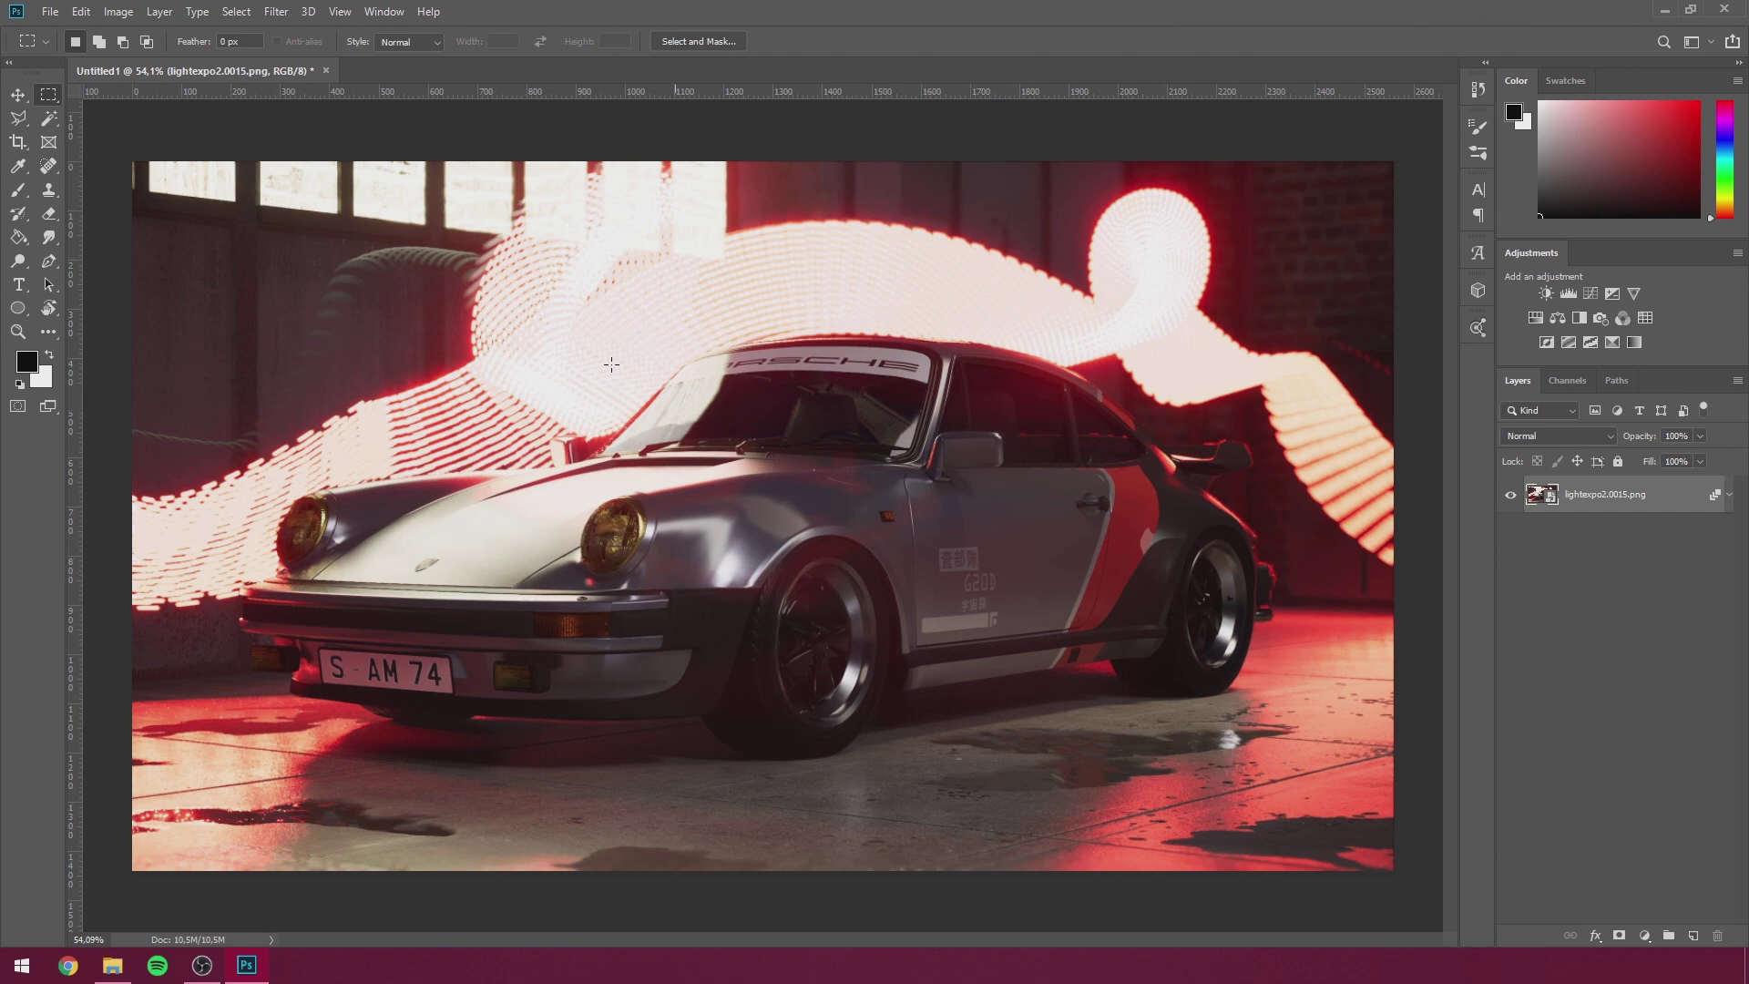
Undo the Maximum stack mode on the smart object.
{"action": "left_click", "coordinate": [81, 11]}
{"action": "left_click", "coordinate": [110, 54]}
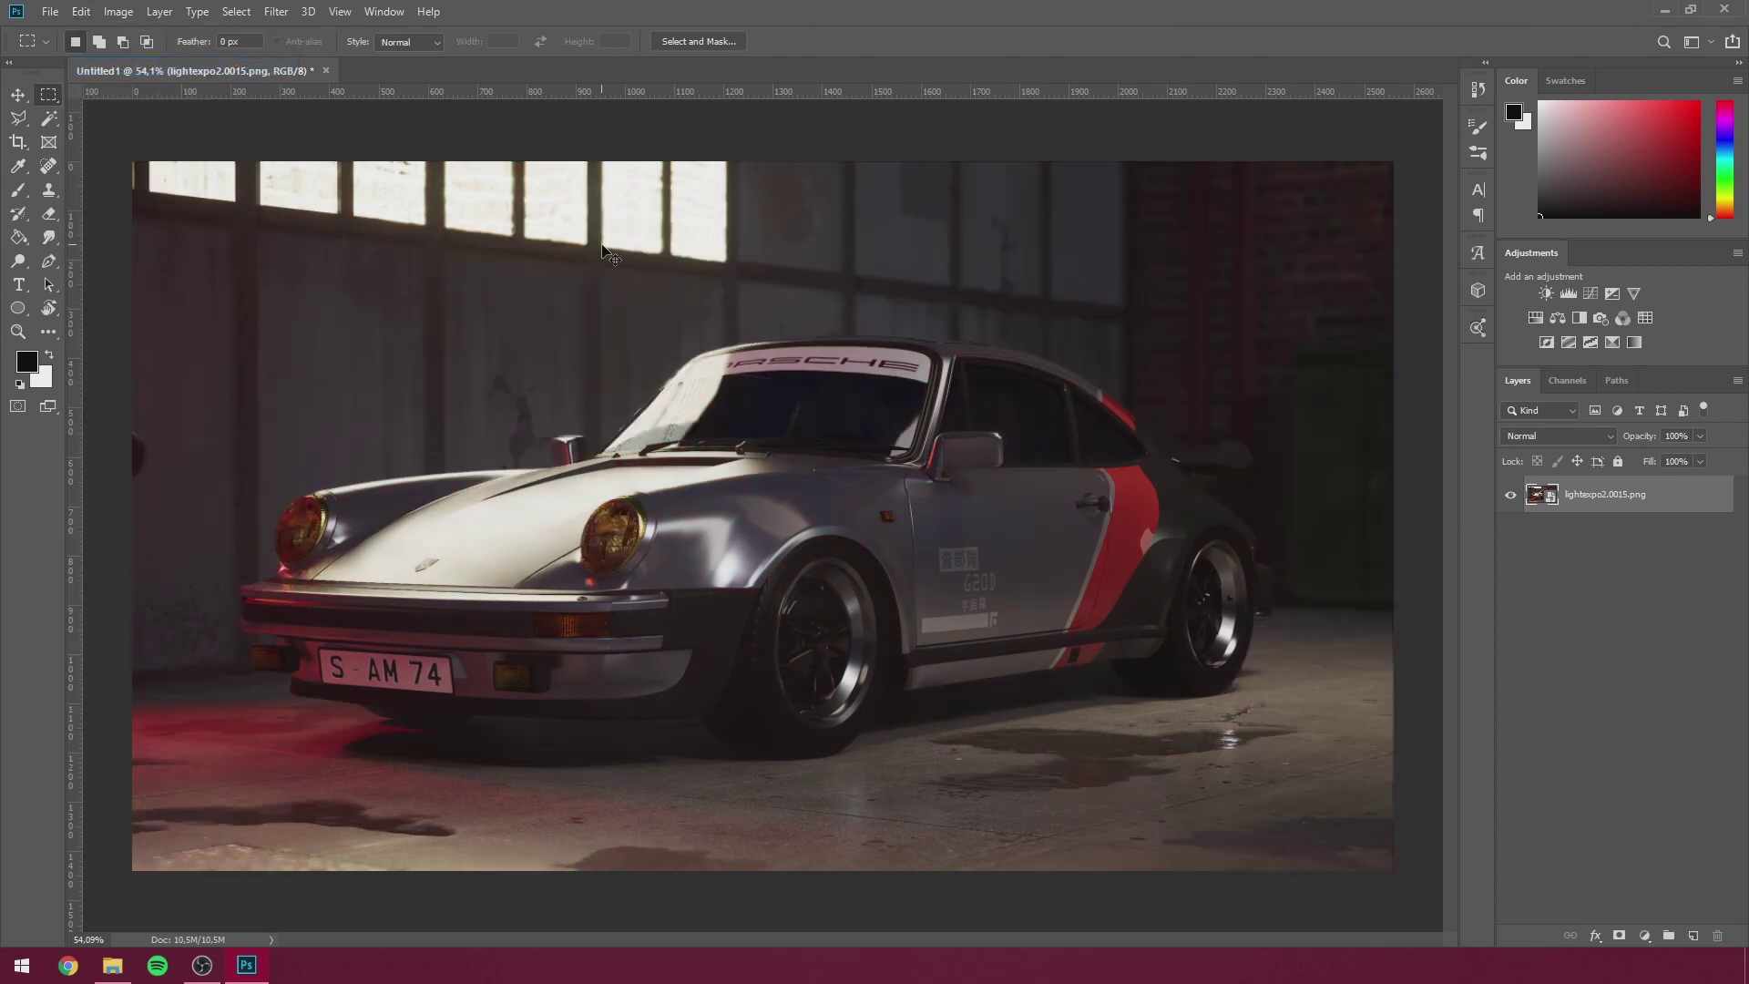
Duplicate the smart object layer and set the copy's stack mode to Maximum.
{"action": "key", "text": "ctrl+j"}
{"action": "left_click", "coordinate": [159, 11]}
{"action": "mouse_move", "coordinate": [246, 367]}
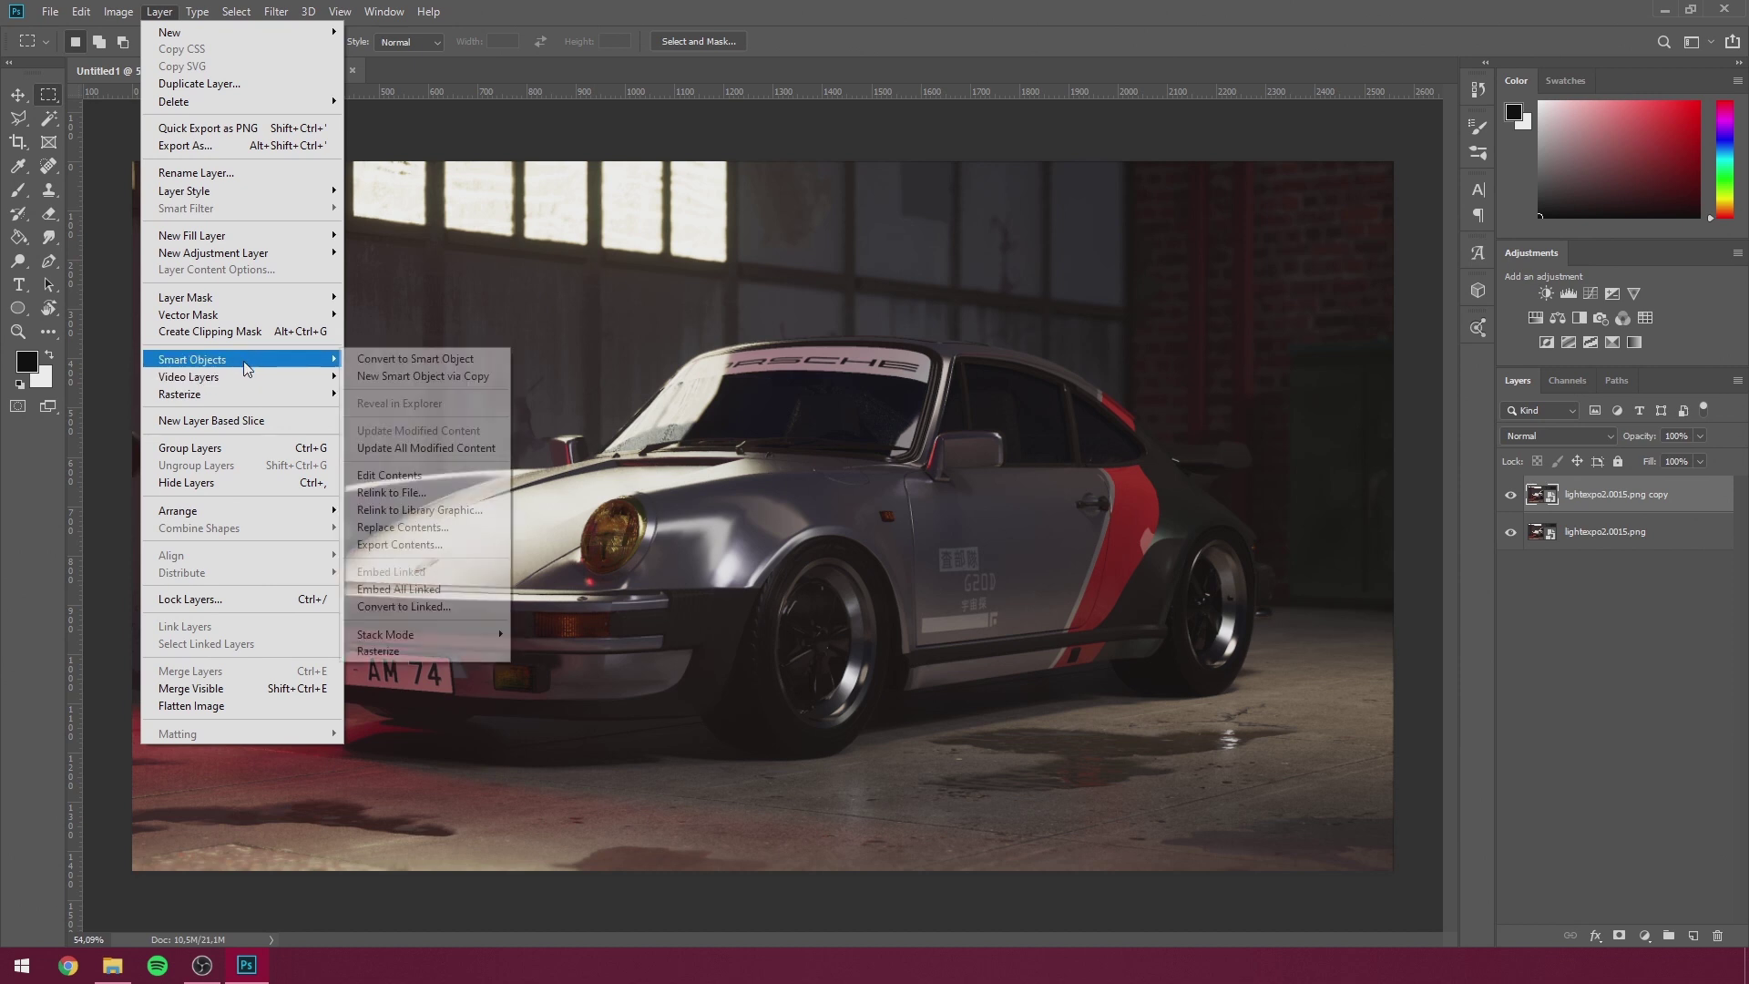
{"action": "mouse_move", "coordinate": [474, 633]}
{"action": "left_click", "coordinate": [562, 697]}
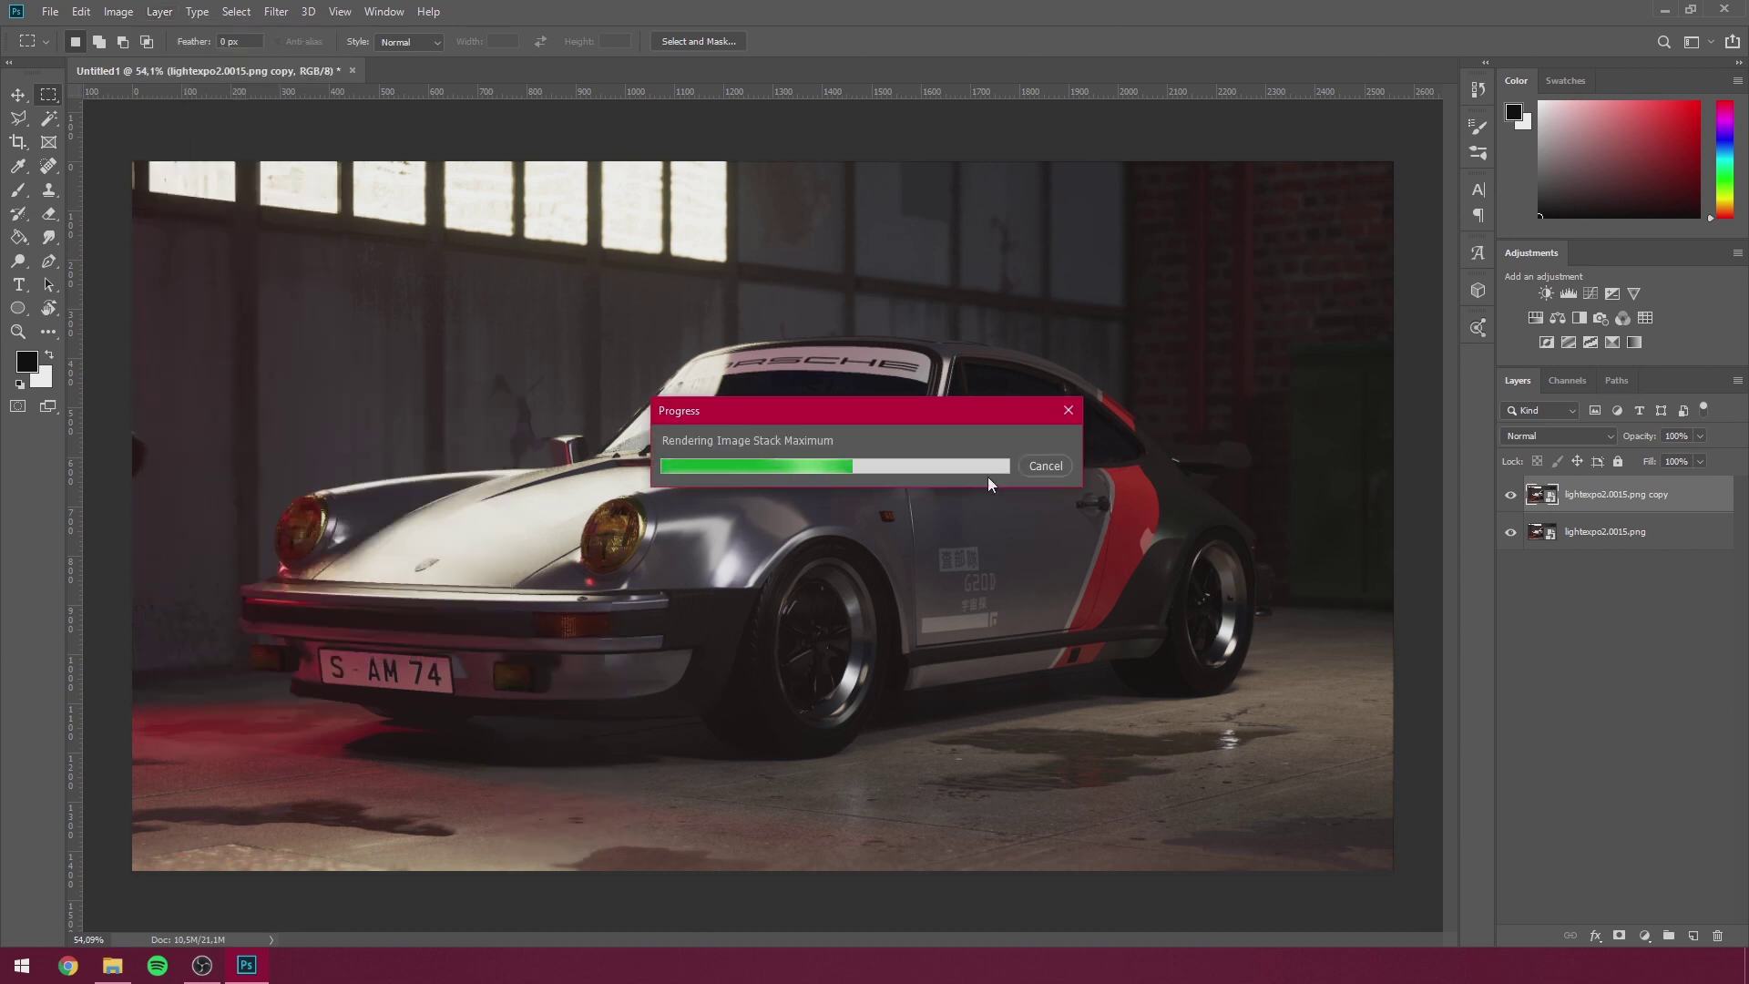
Hide the Maximum copy and set the original smart object layer's stack mode to Mean.
{"action": "left_click", "coordinate": [1510, 494]}
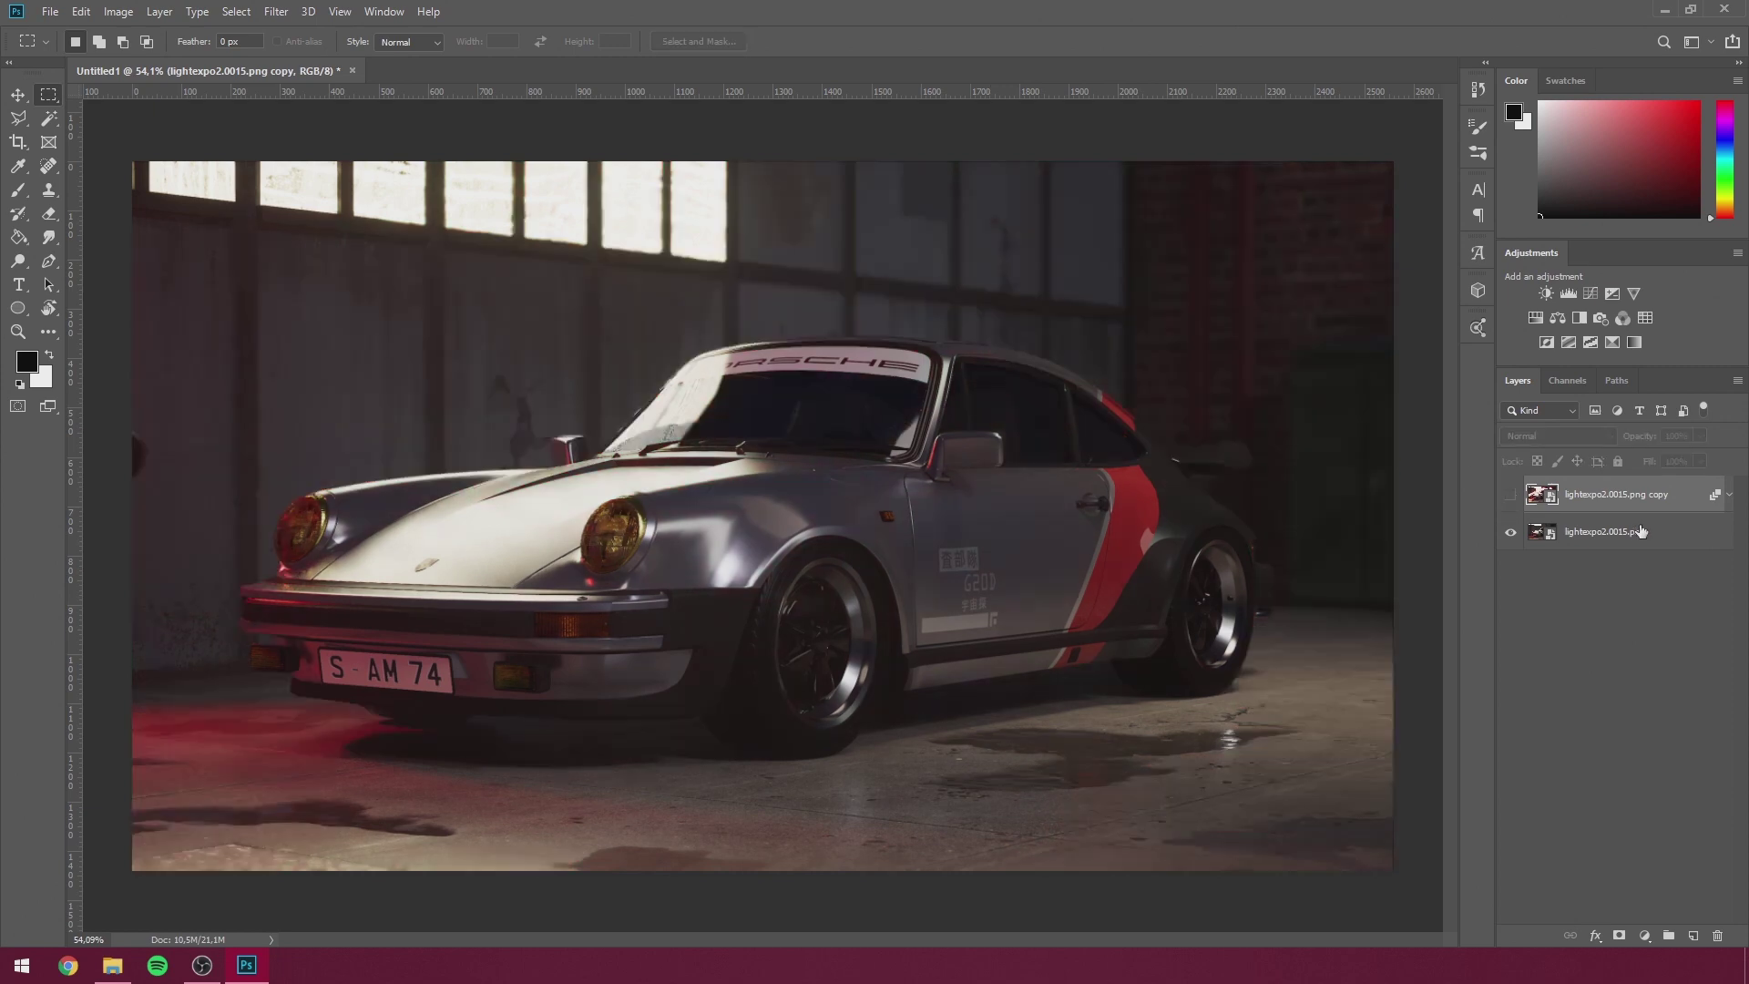
{"action": "left_click", "coordinate": [1603, 531]}
{"action": "left_click", "coordinate": [160, 11]}
{"action": "mouse_move", "coordinate": [262, 361]}
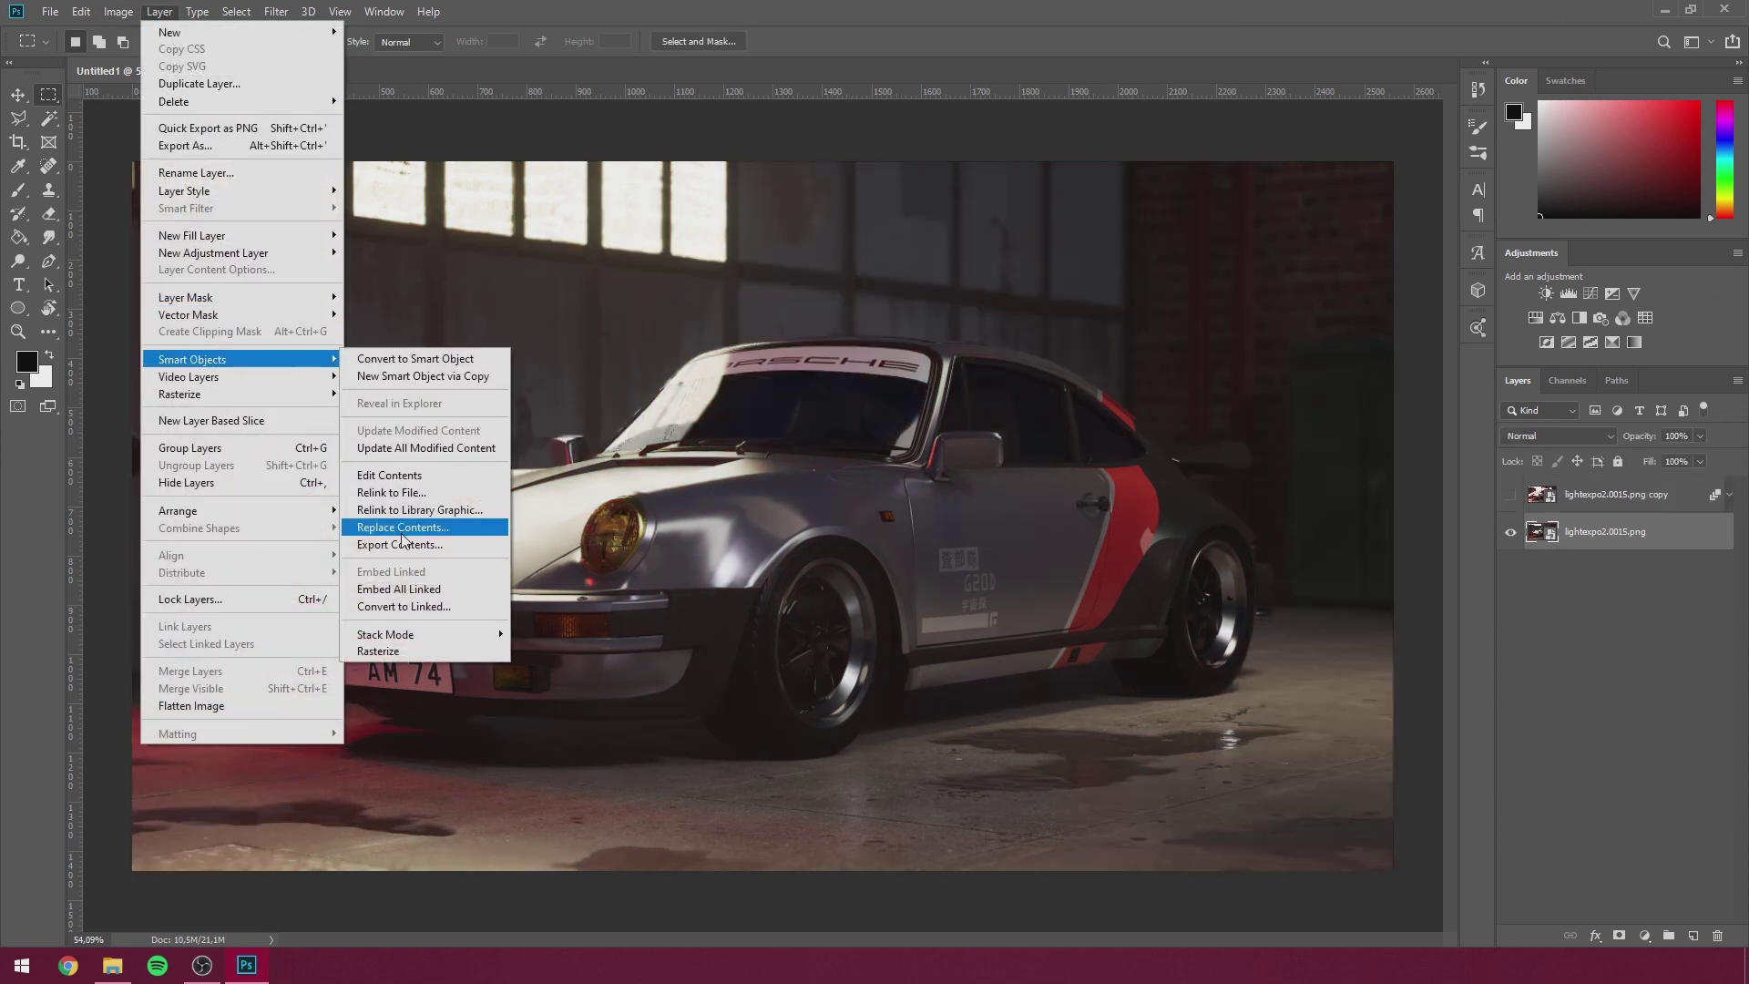
{"action": "mouse_move", "coordinate": [430, 637]}
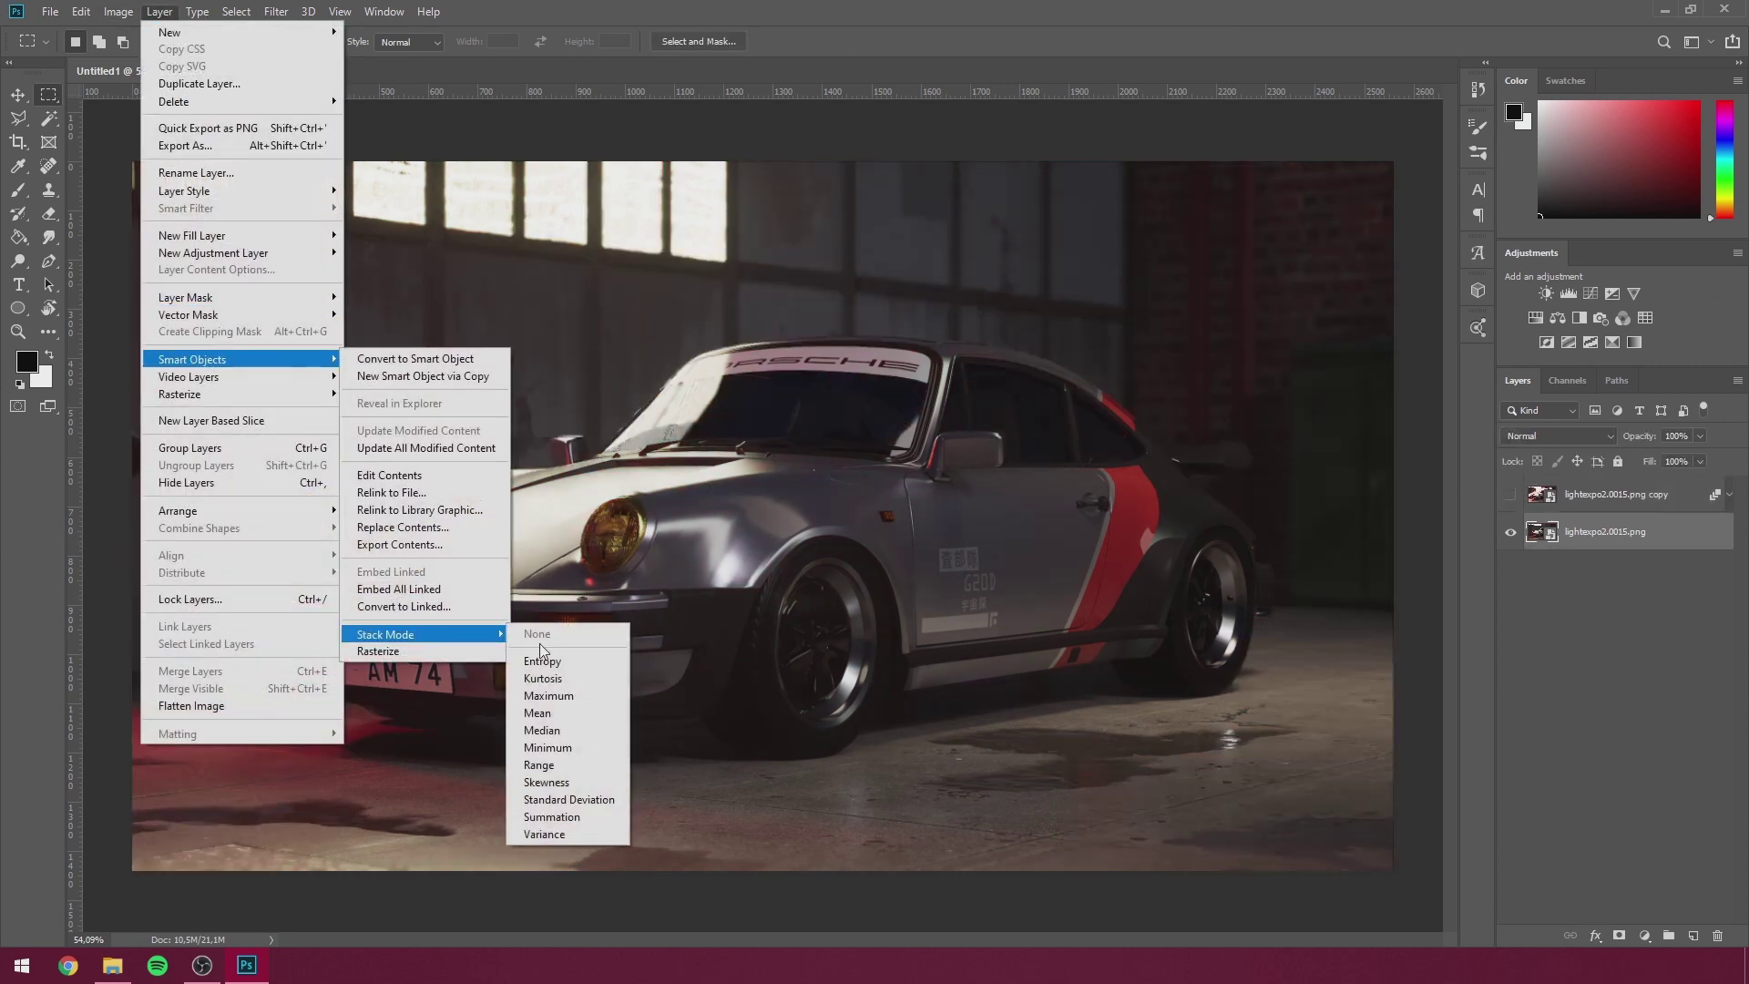
{"action": "left_click", "coordinate": [575, 720]}
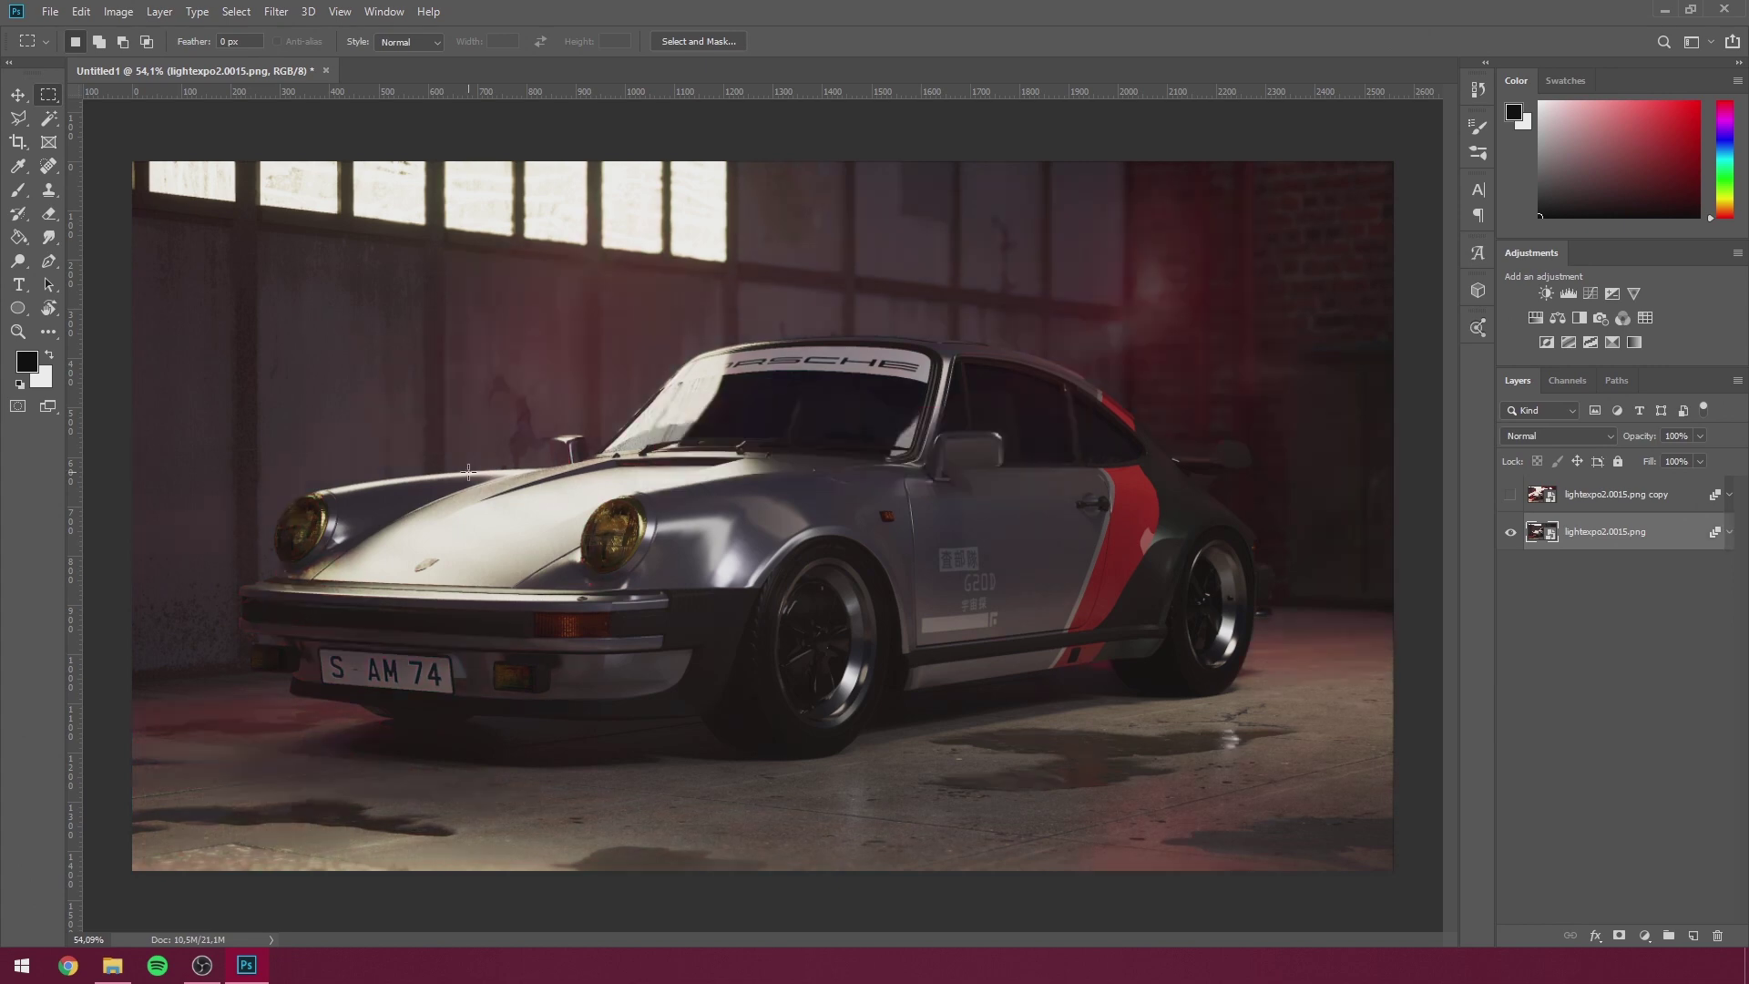
Check the averaged image around the hood and bumper, show the Maximum copy, and move the Mean layer above it.
{"action": "scroll", "coordinate": [387, 608], "scroll_direction": "up", "scroll_amount": 12, "text": "alt"}
{"action": "scroll", "coordinate": [305, 535], "scroll_direction": "up", "scroll_amount": 1, "text": "ctrl"}
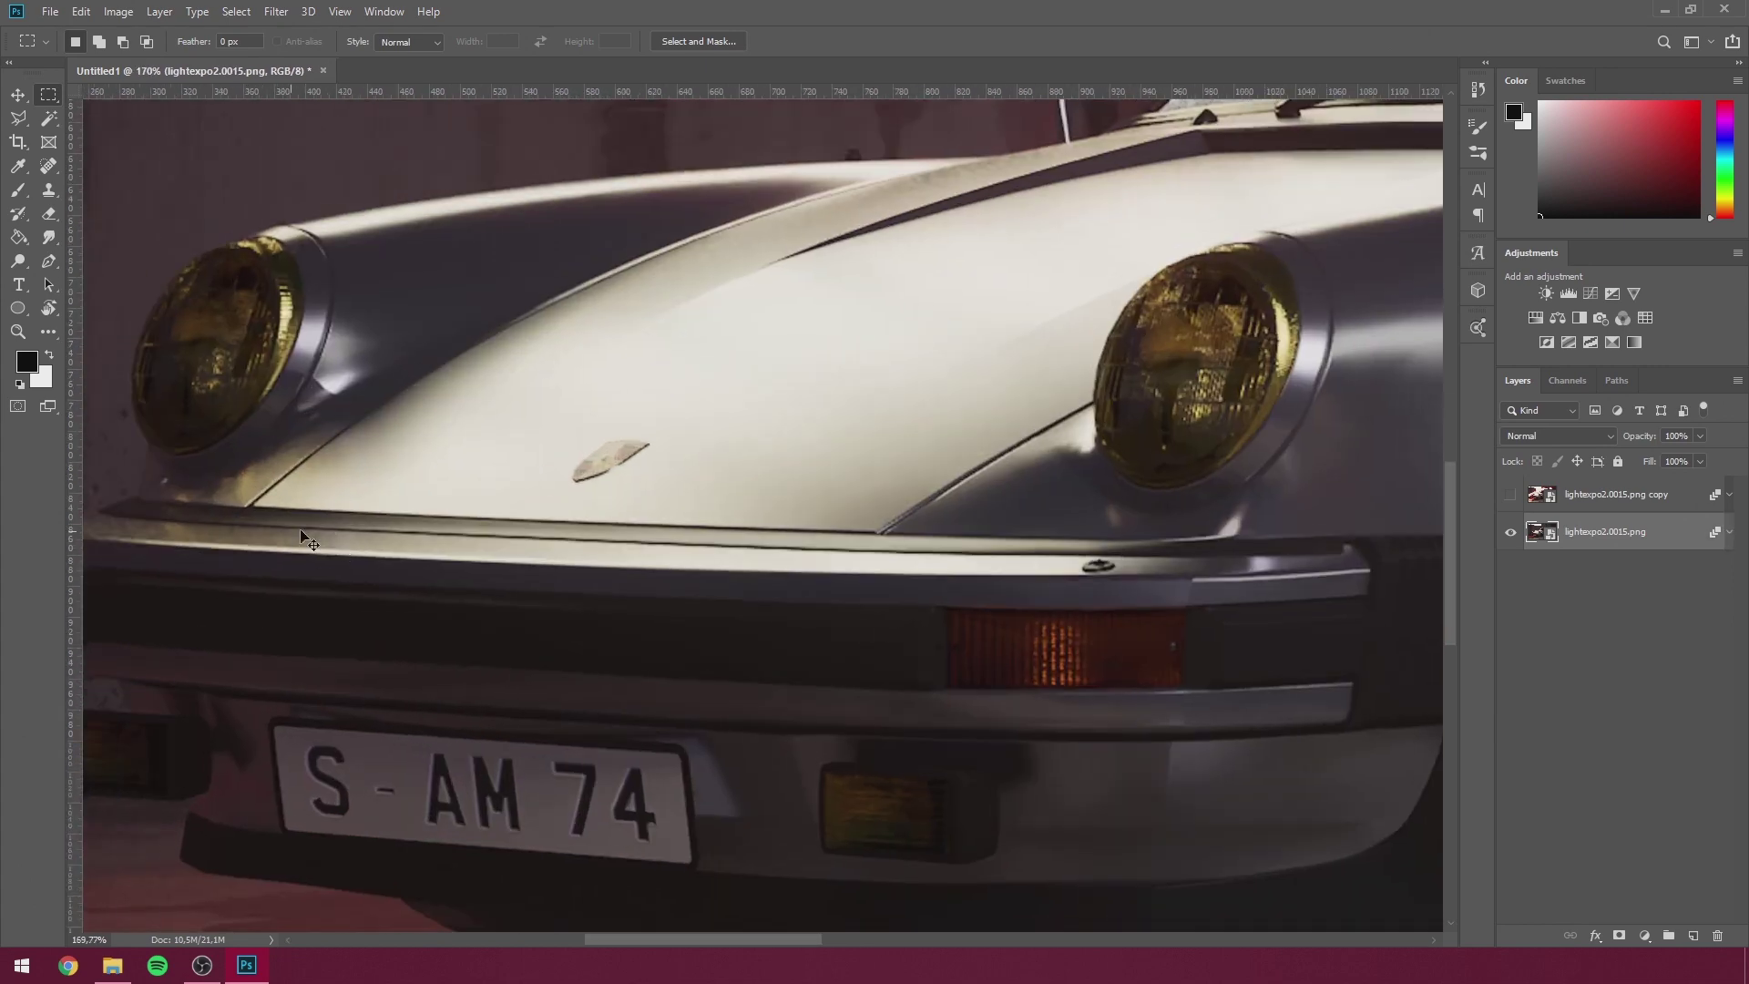
{"action": "scroll", "coordinate": [970, 448], "scroll_direction": "down", "scroll_amount": 2, "text": "ctrl"}
{"action": "scroll", "coordinate": [982, 453], "scroll_direction": "down", "scroll_amount": 7, "text": "alt"}
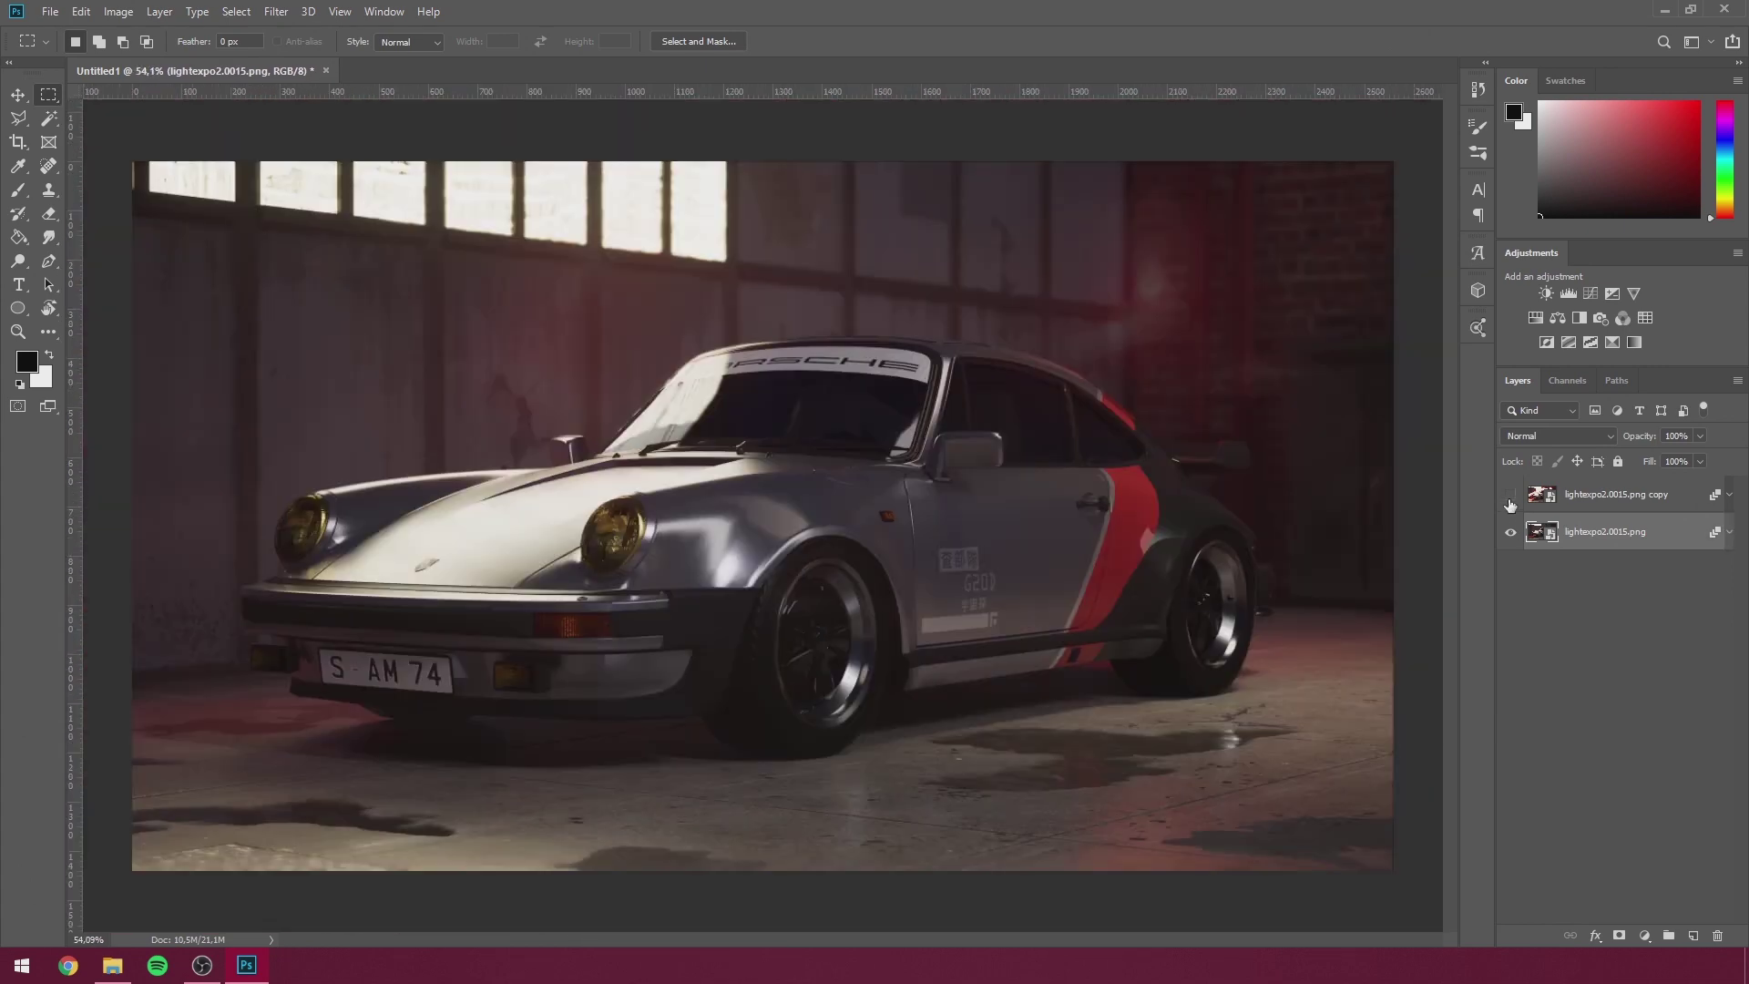
{"action": "left_click", "coordinate": [1510, 493]}
{"action": "mouse_move", "coordinate": [1632, 544]}
{"action": "left_mouse_down"}
{"action": "mouse_move", "coordinate": [1629, 512]}
{"action": "mouse_move", "coordinate": [1611, 518]}
{"action": "left_mouse_up"}
Rasterize both the Mean layer and the Maximum copy.
{"action": "right_click", "coordinate": [1612, 505]}
{"action": "left_click", "coordinate": [1486, 496]}
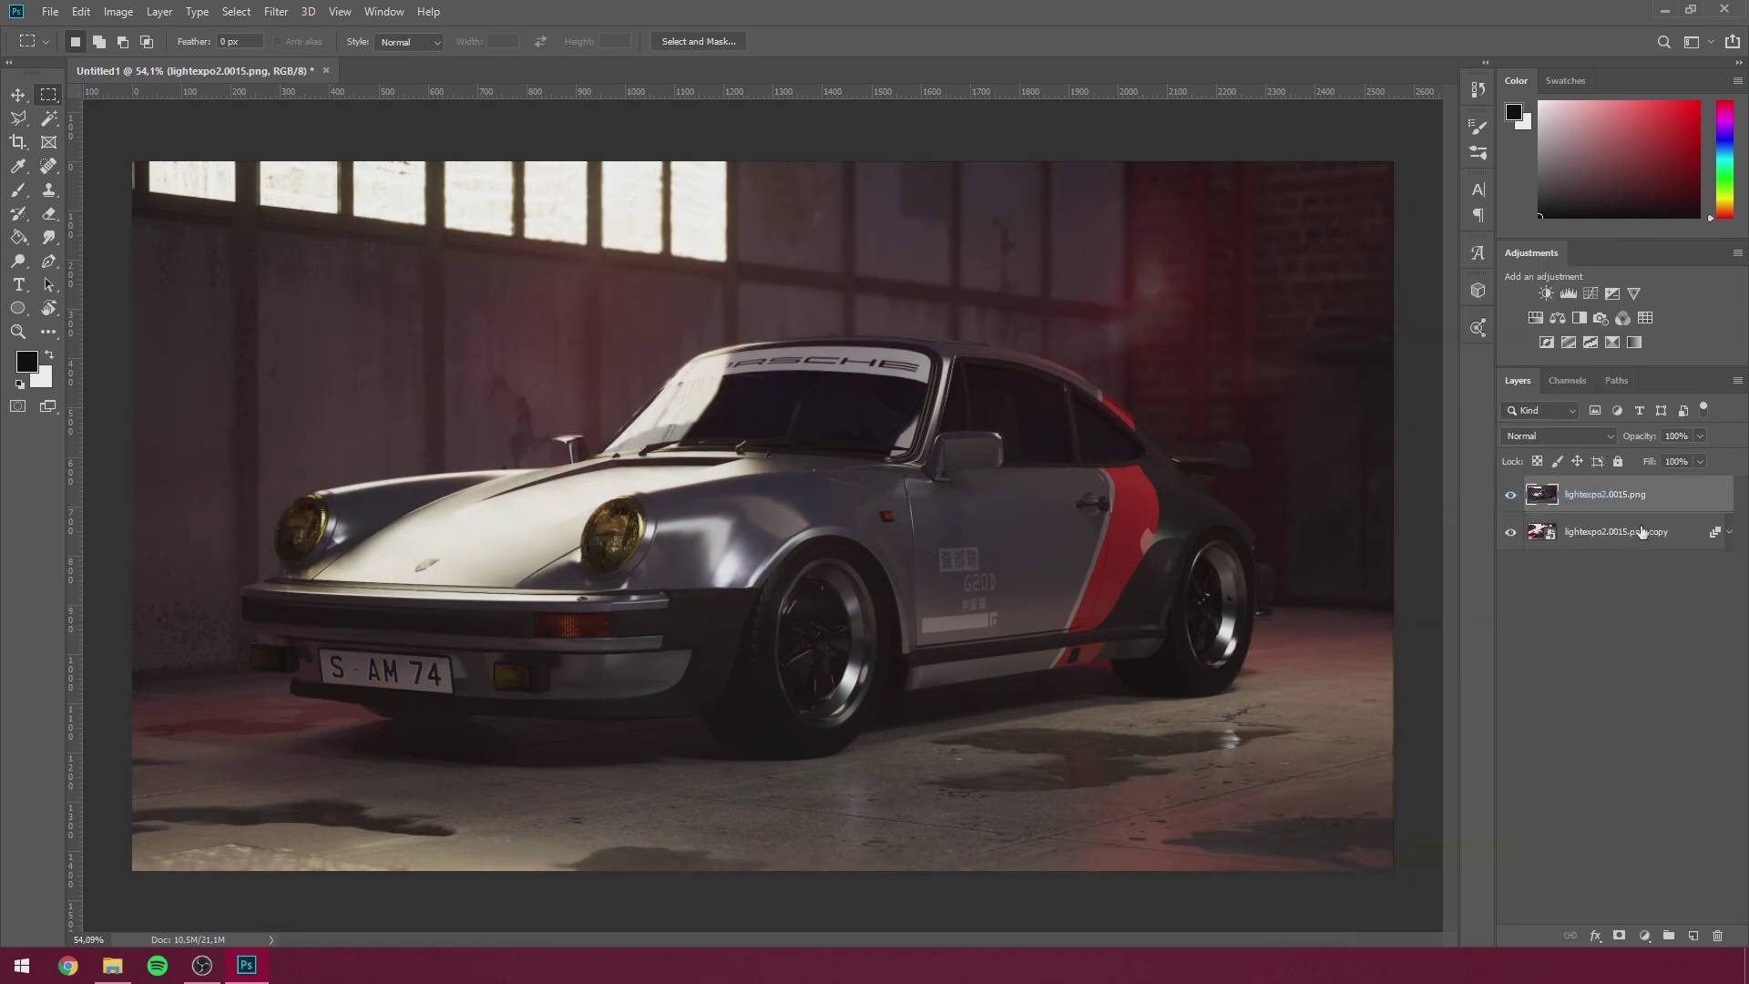
{"action": "right_click", "coordinate": [1647, 532]}
{"action": "left_click", "coordinate": [1496, 497]}
Add a Hide All layer mask to the upper Mean layer.
{"action": "left_click", "coordinate": [1585, 495]}
{"action": "left_click", "coordinate": [159, 11]}
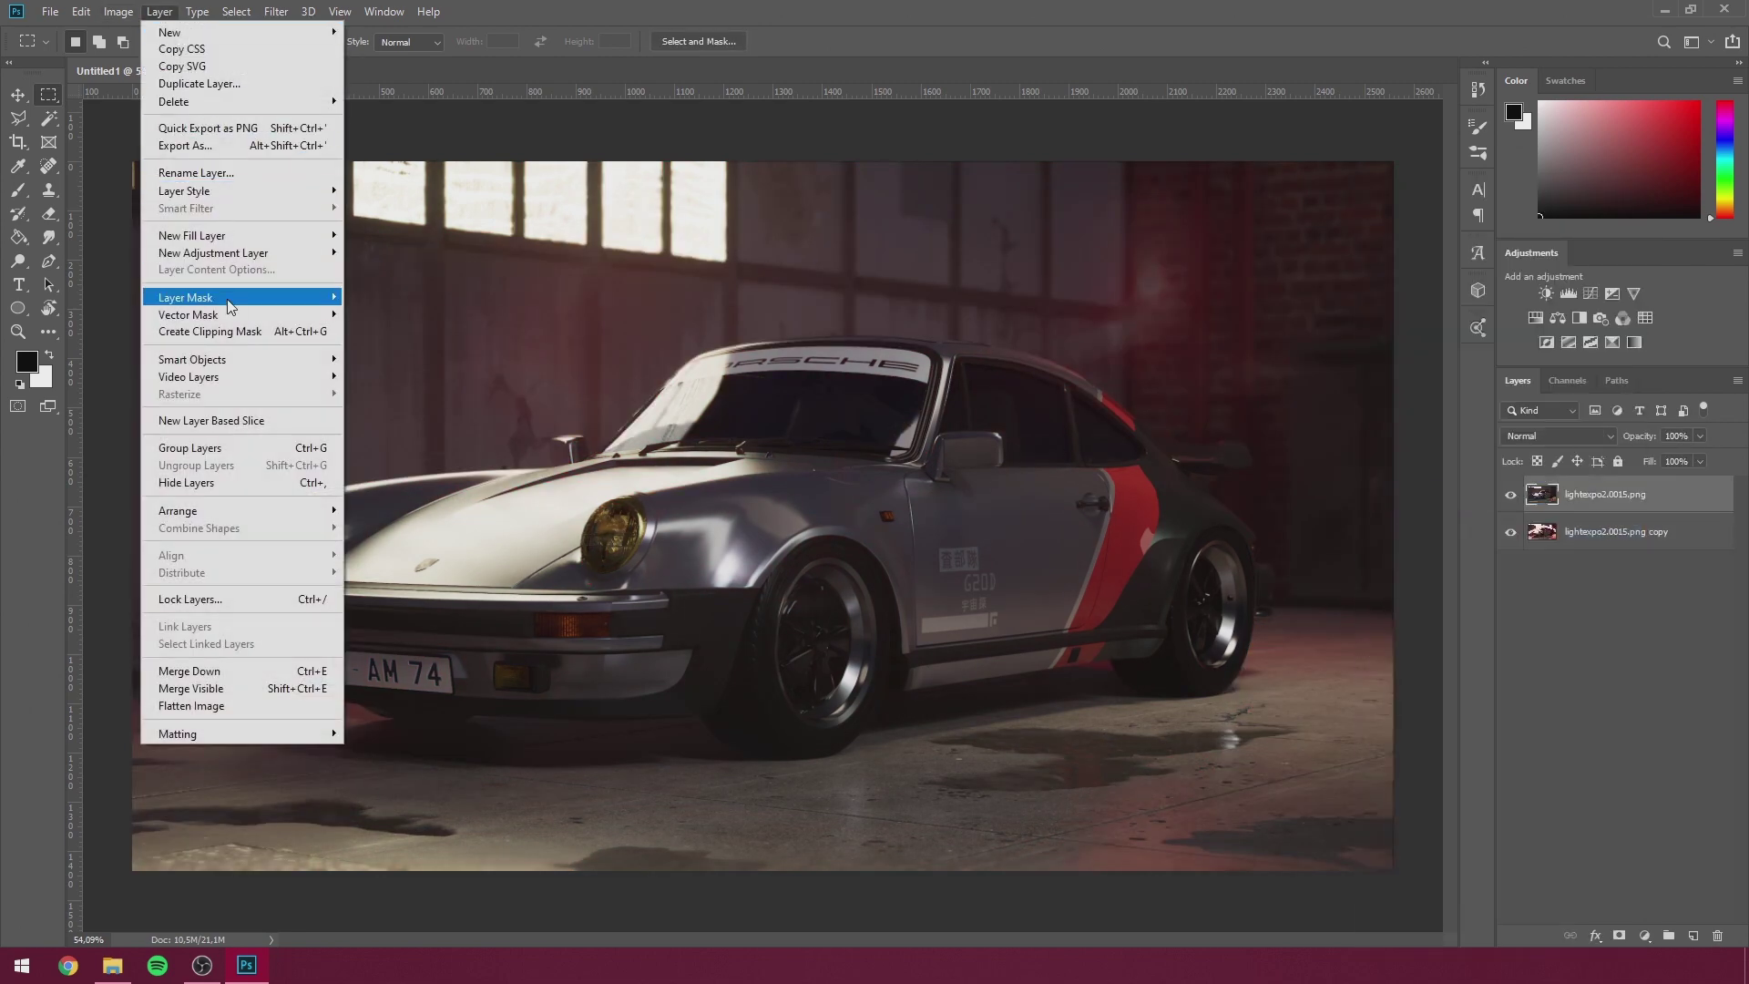
{"action": "mouse_move", "coordinate": [273, 297]}
{"action": "left_click", "coordinate": [376, 314]}
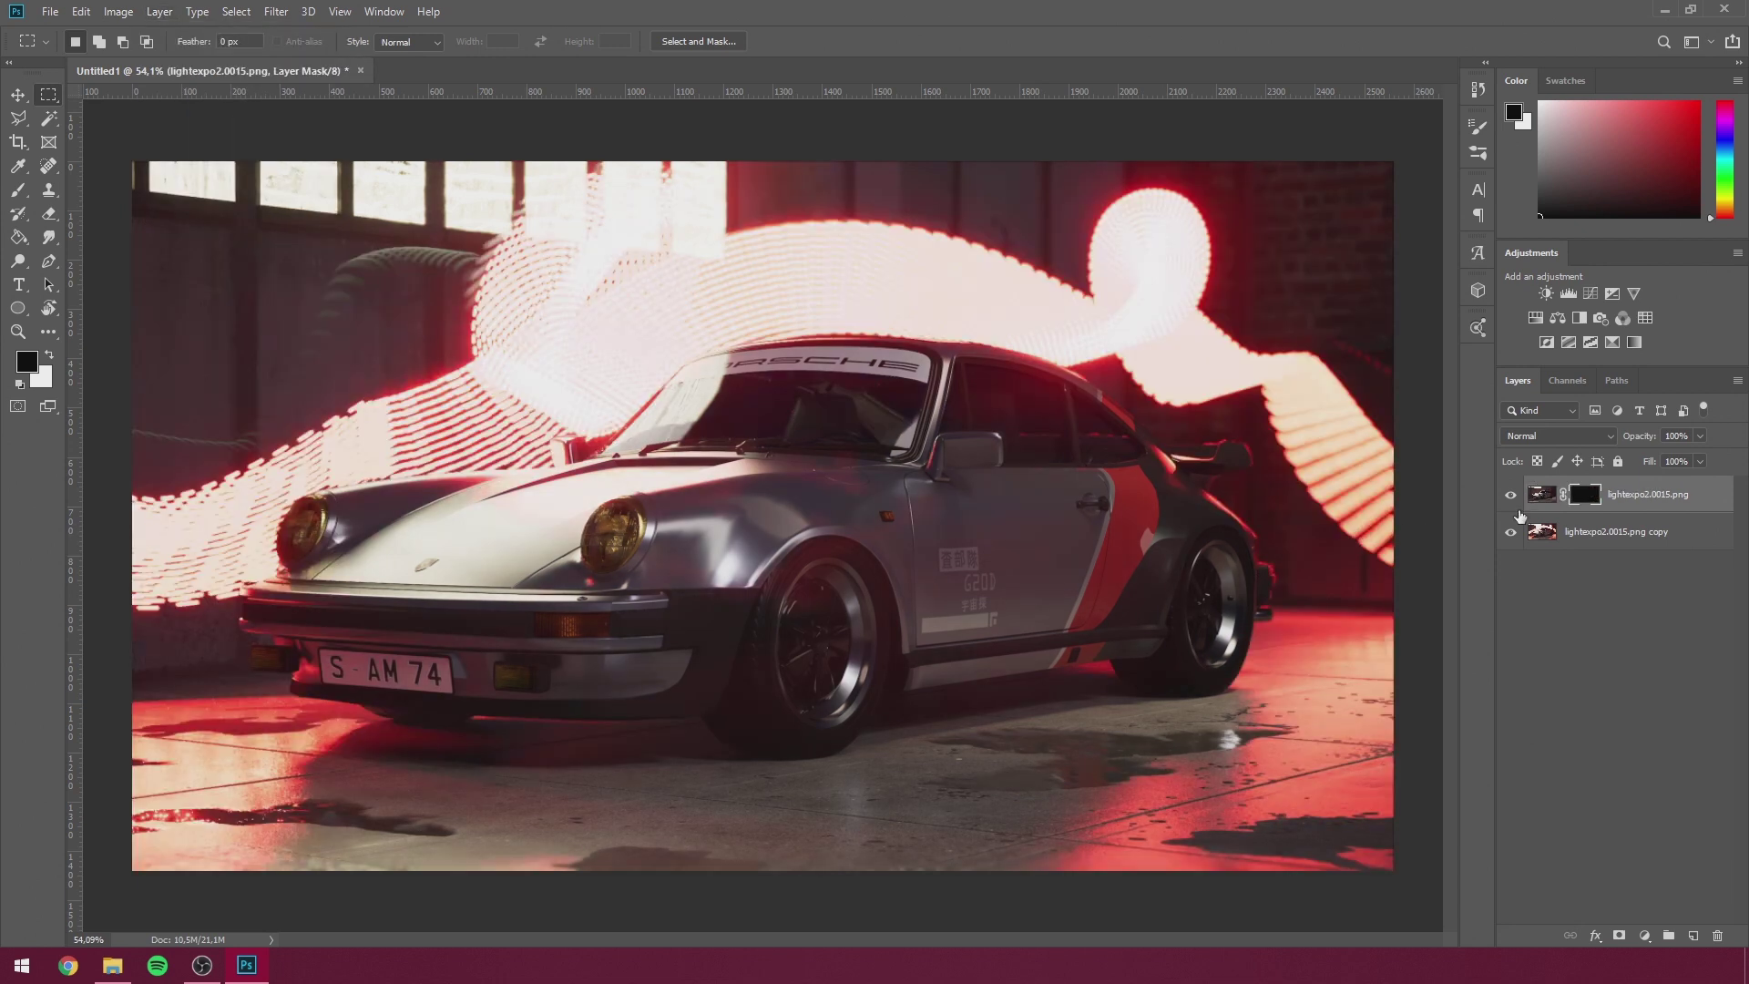
Brush white at 26% opacity onto the Mean layer's mask over the floor and front wheel area, and reduce the brush size to 189.
{"action": "key", "text": "b"}
{"action": "key", "text": "x"}
{"action": "right_click_drag", "start_coordinate": [716, 710], "coordinate": [694, 711], "text": "alt"}
{"action": "left_click_drag", "start_coordinate": [702, 794], "coordinate": [873, 599]}
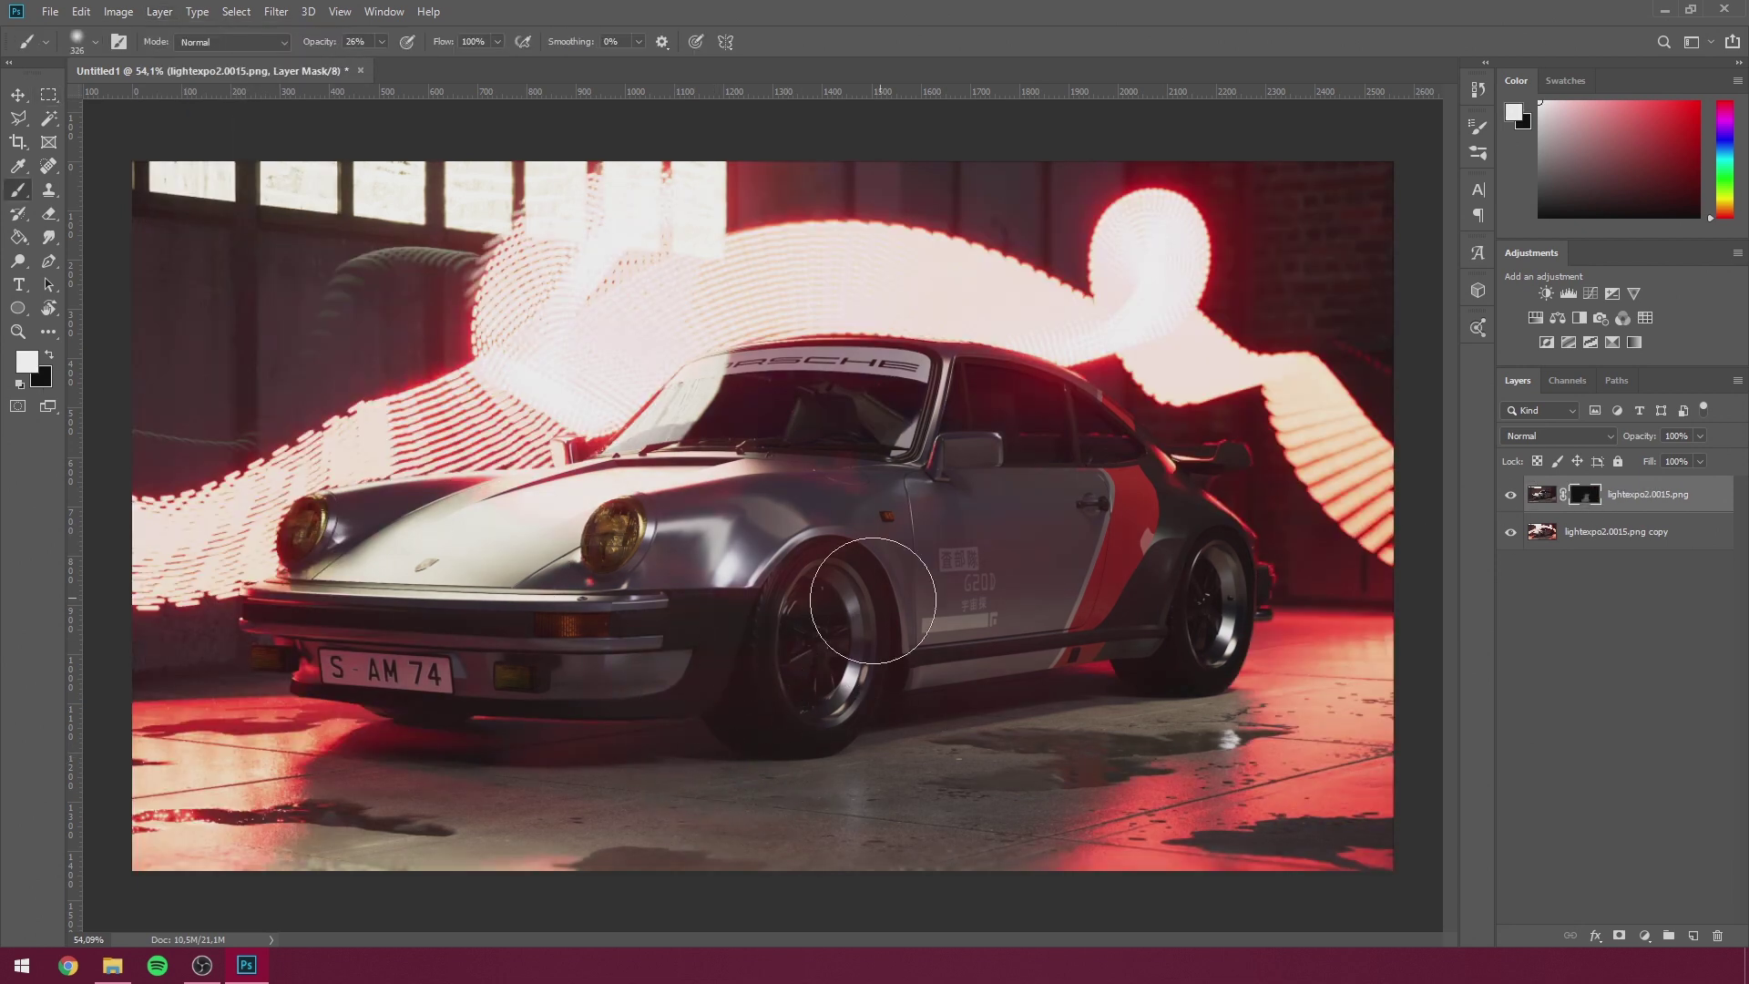
{"action": "key", "text": "bracketleft"}
{"action": "key", "text": "bracketleft"}
{"action": "key", "text": "bracketleft"}
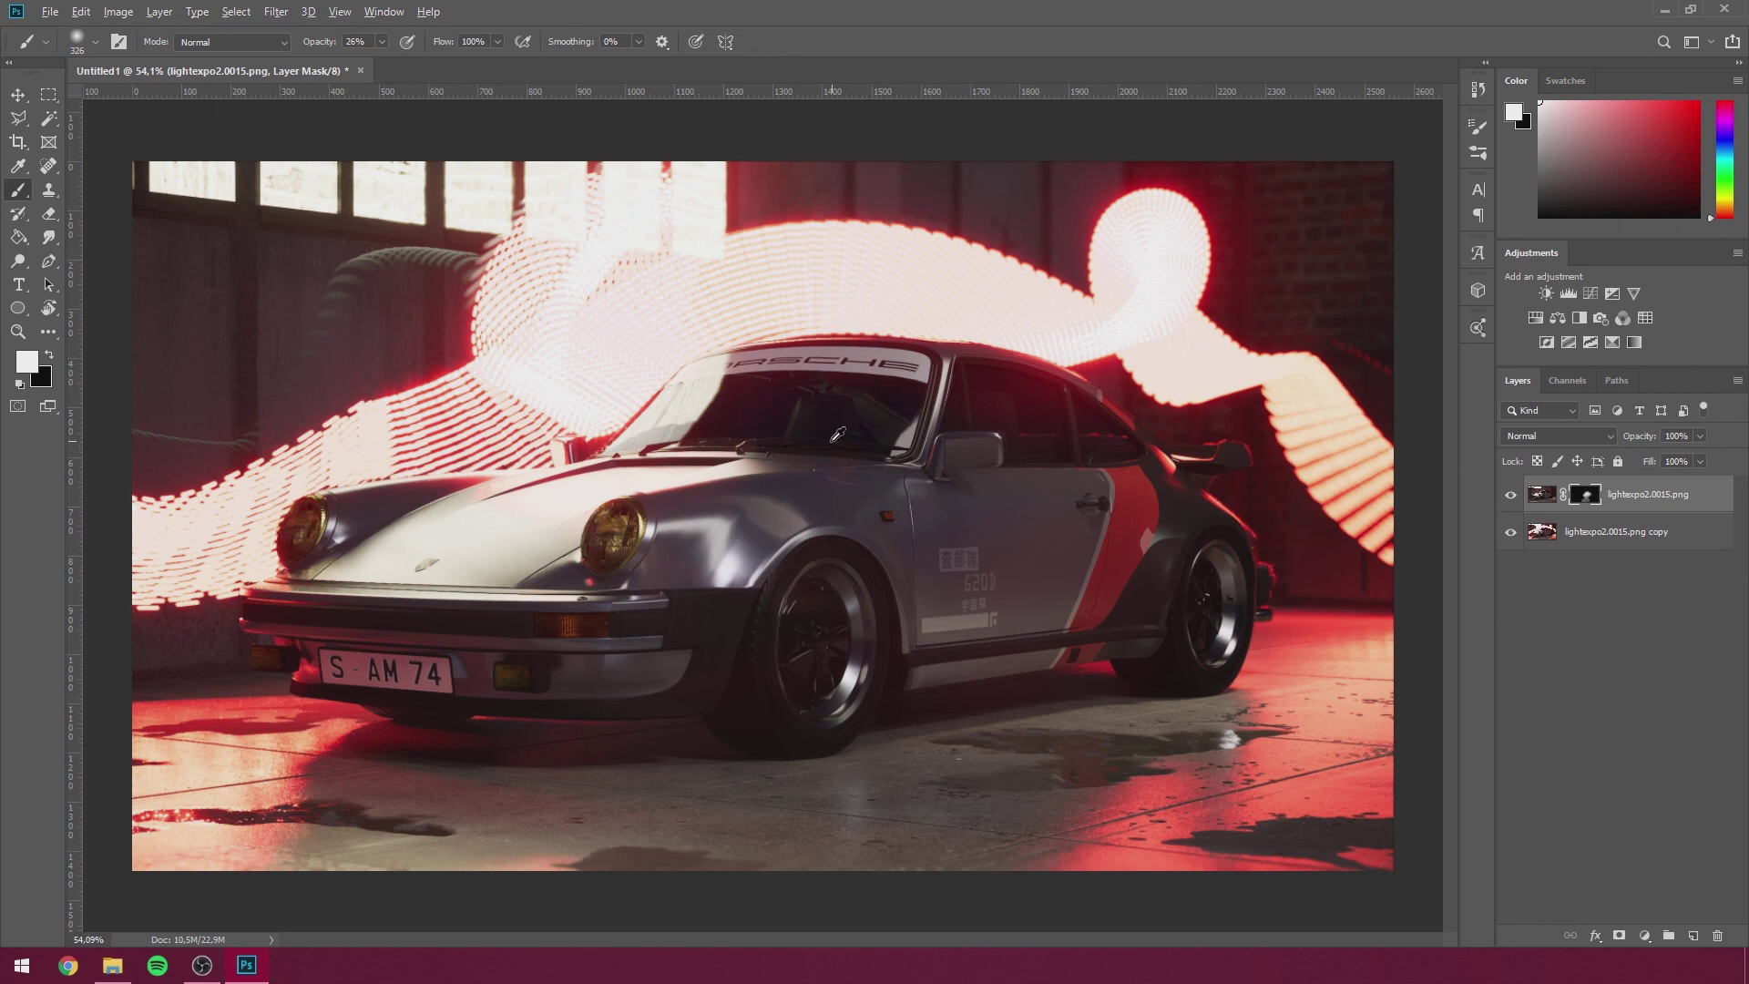
{"action": "left_click_drag", "start_coordinate": [478, 623], "coordinate": [675, 622], "text": "ctrl"}
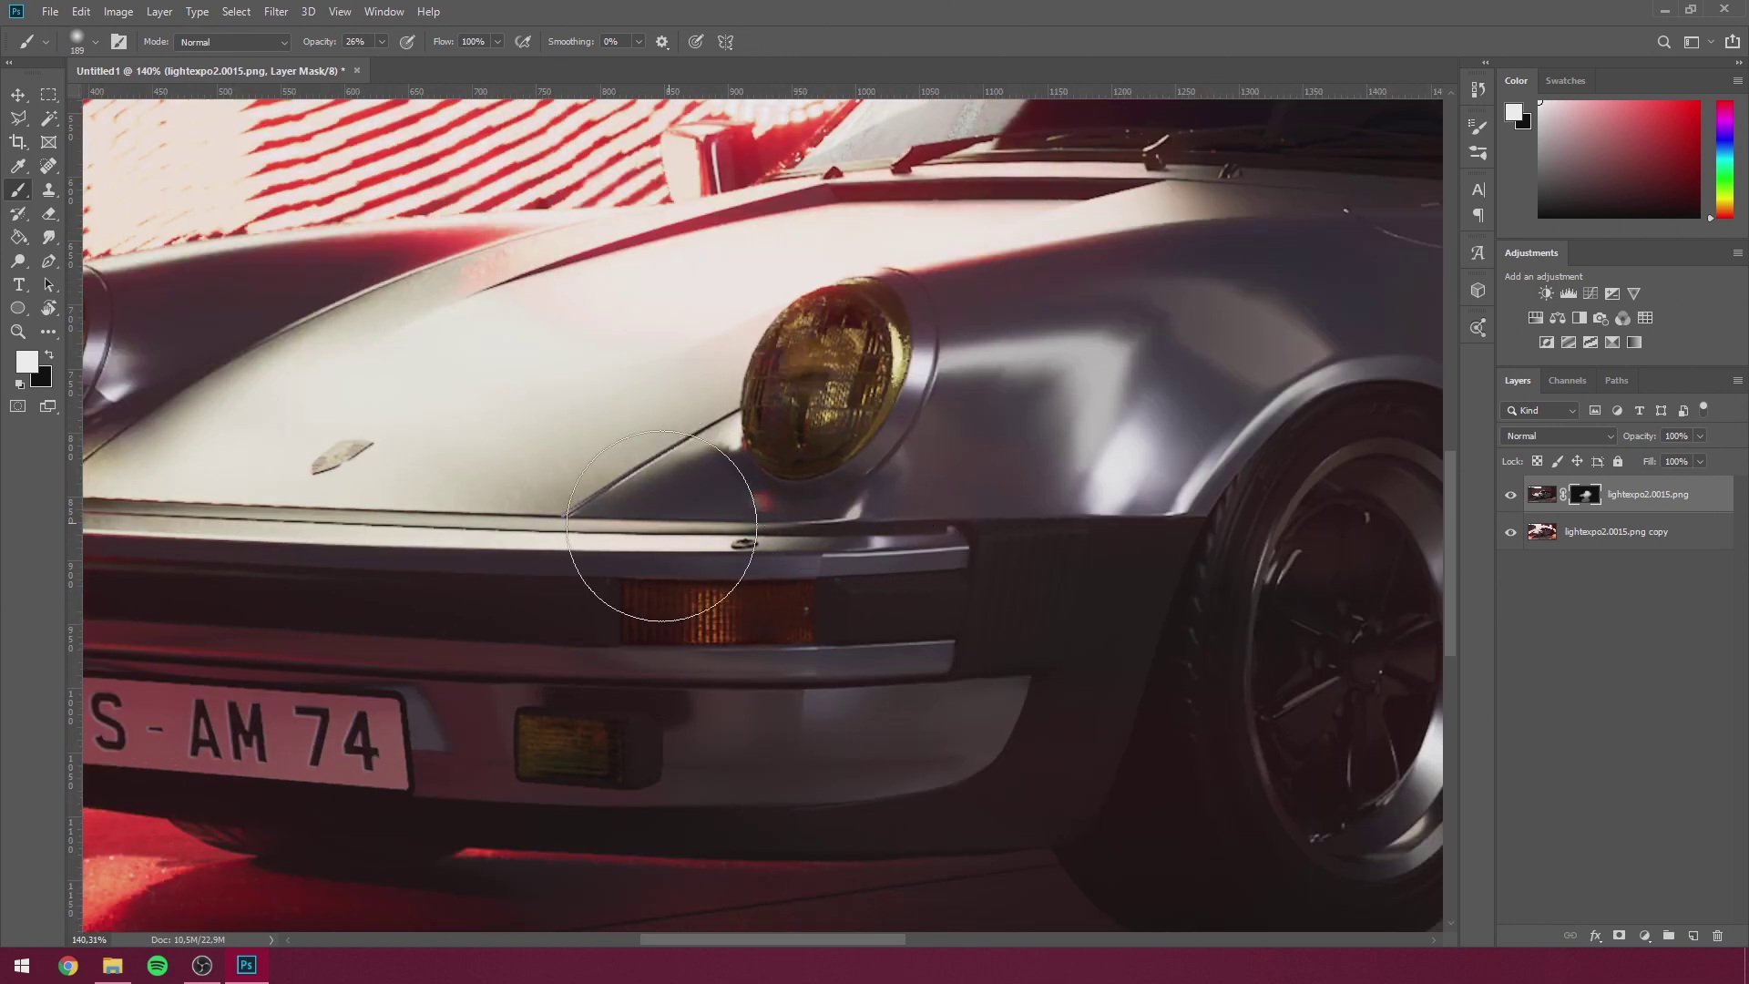